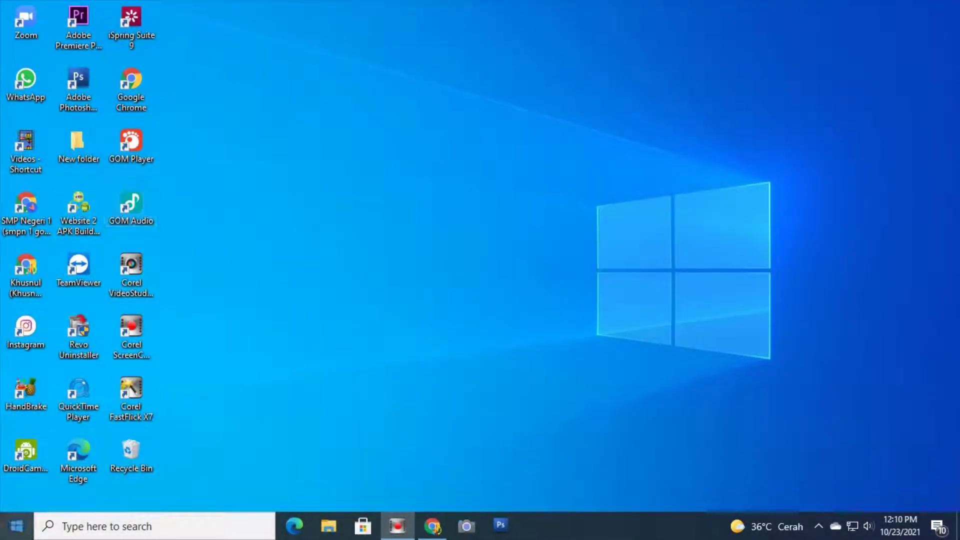
Step: Launch Excel from the Start menu, maximize it and create a blank workbook
click(17, 526)
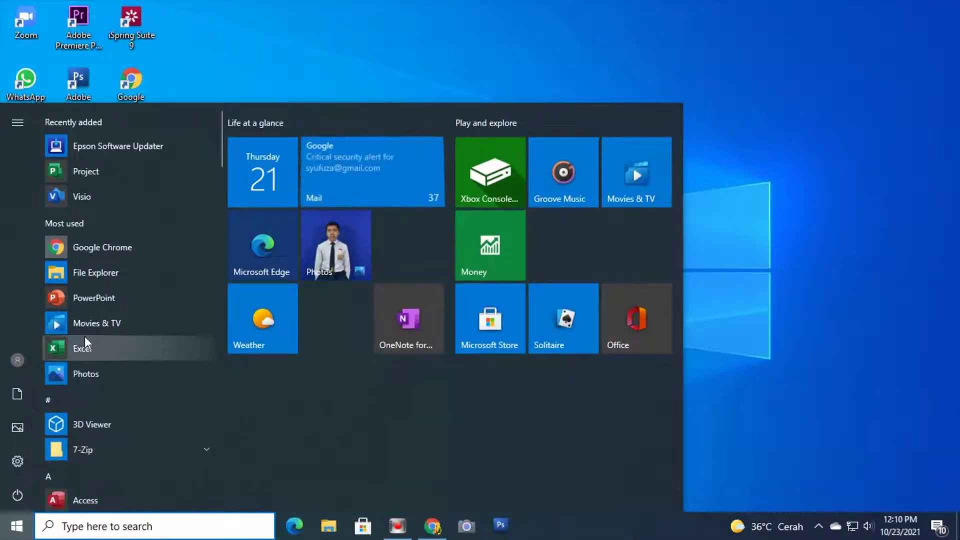
click(85, 338)
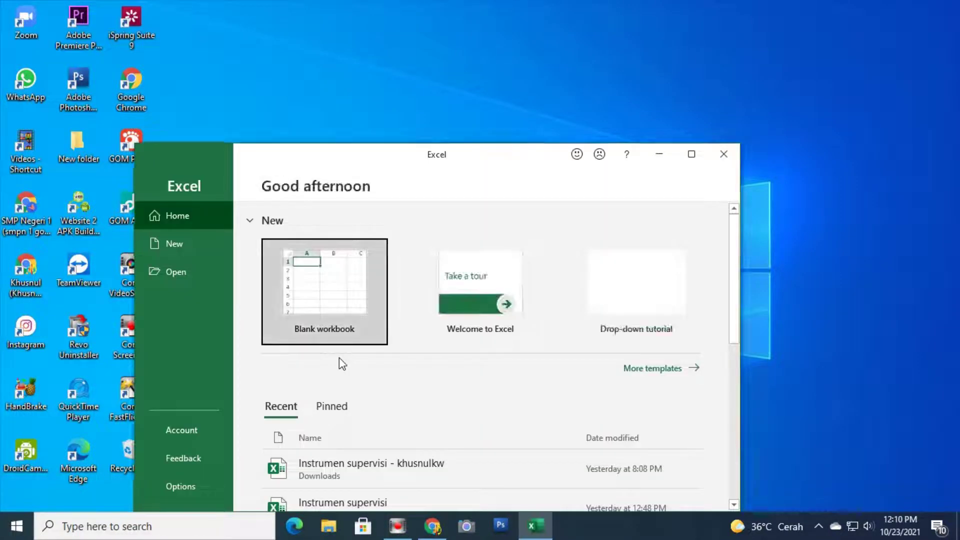
click(699, 158)
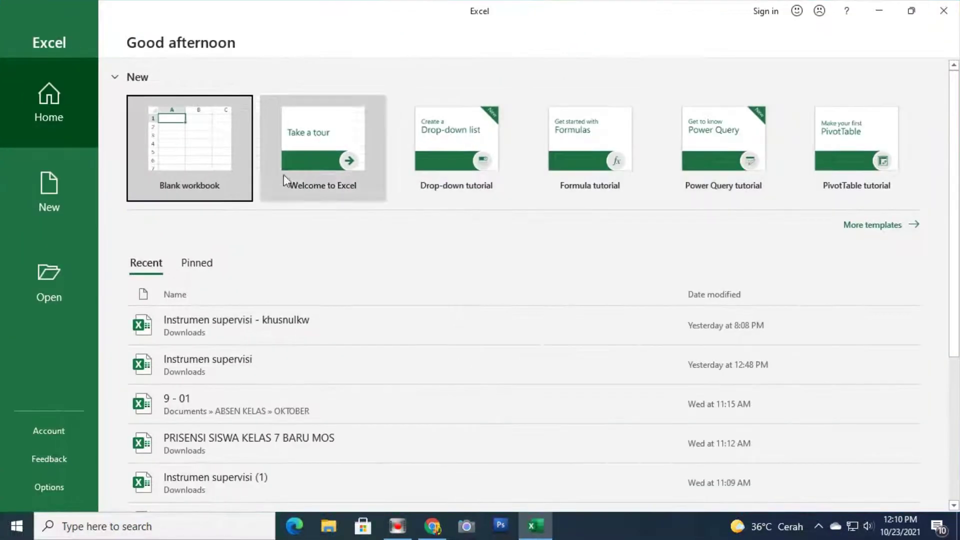
click(195, 153)
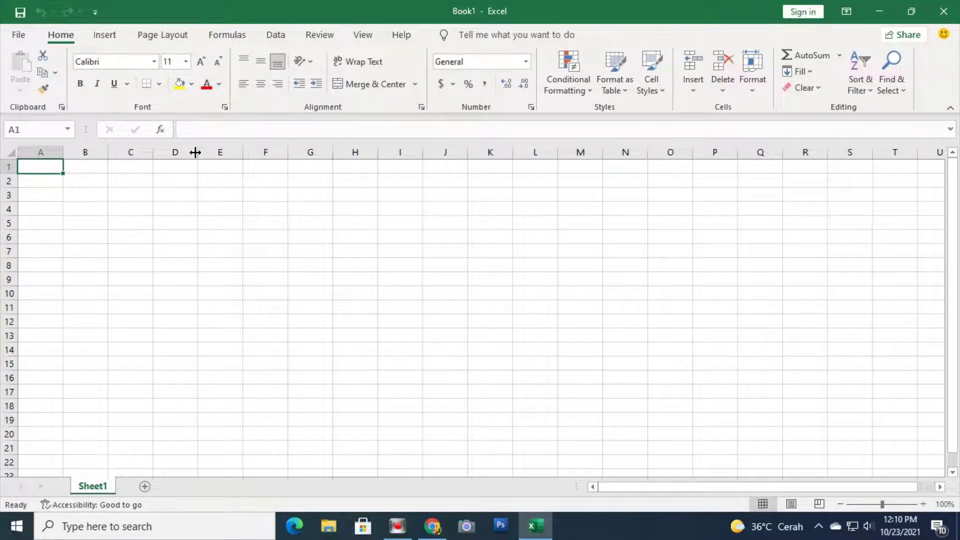
Step: Enter INSTRUMEN SUPERVISI AKADEMIK in A1 and I. Administrasi Perencanaan Pembelajaran in A2
text(I)
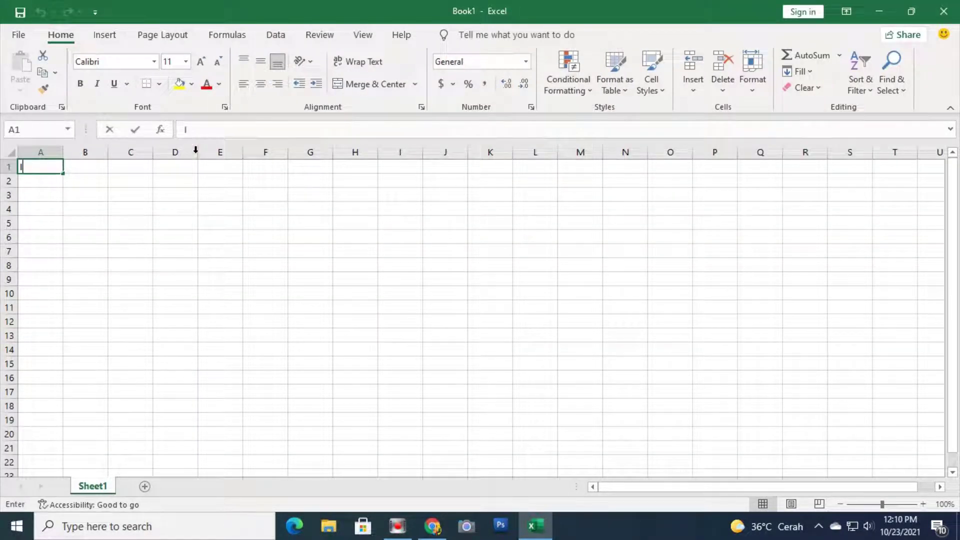
text(NSTRI)
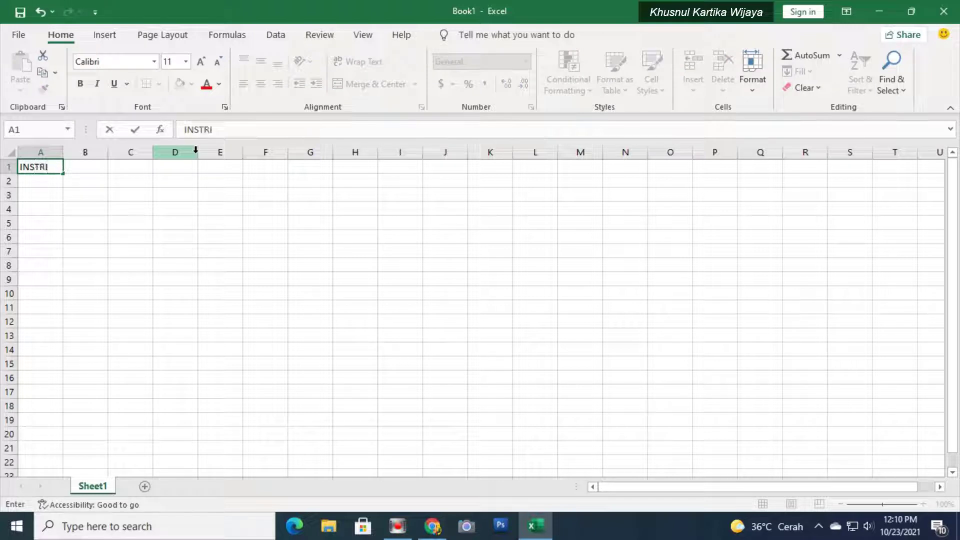
text(MEN)
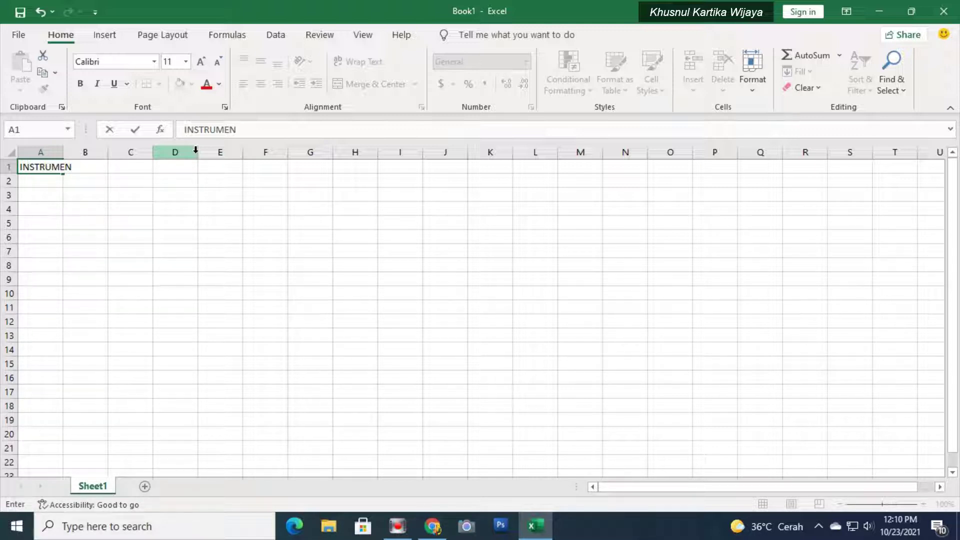
text(PERVISI )
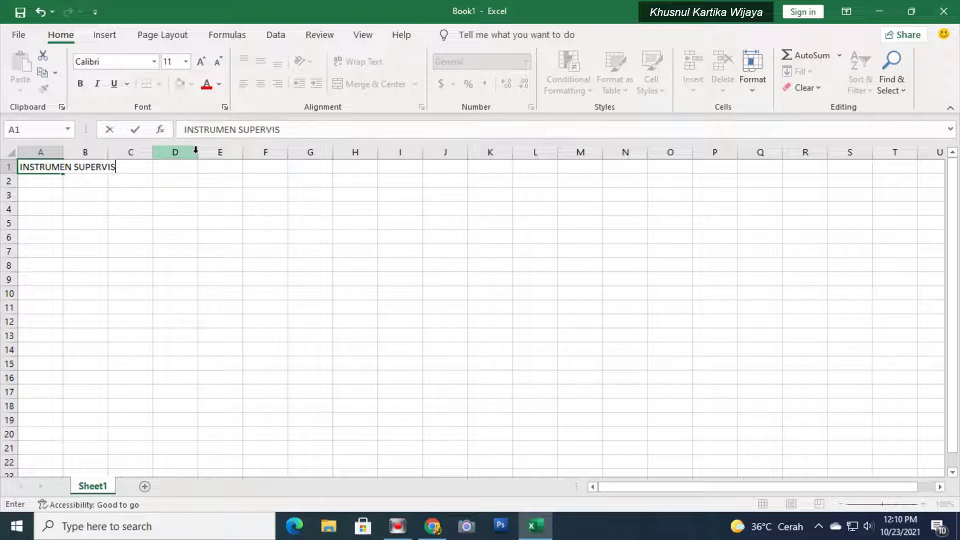
text(AKADEMIK)
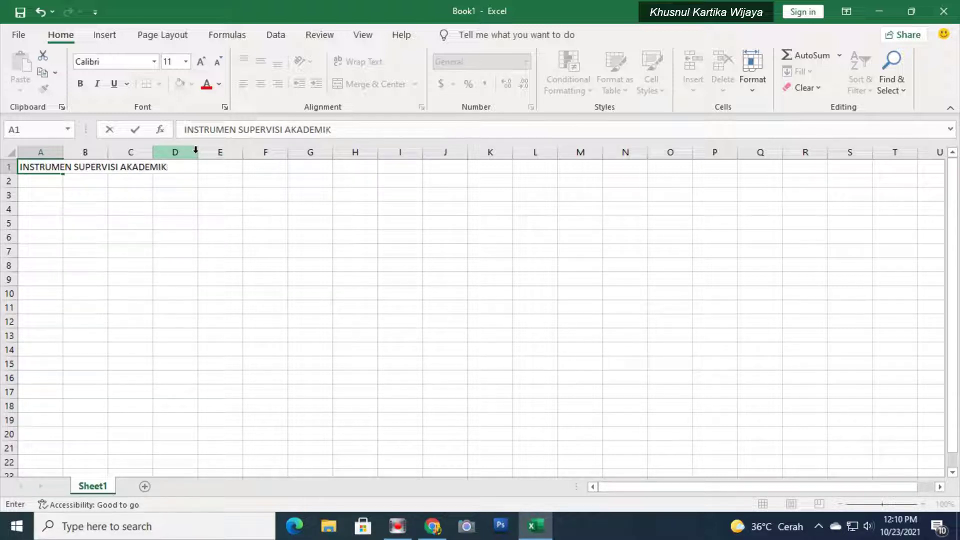
key(Return)
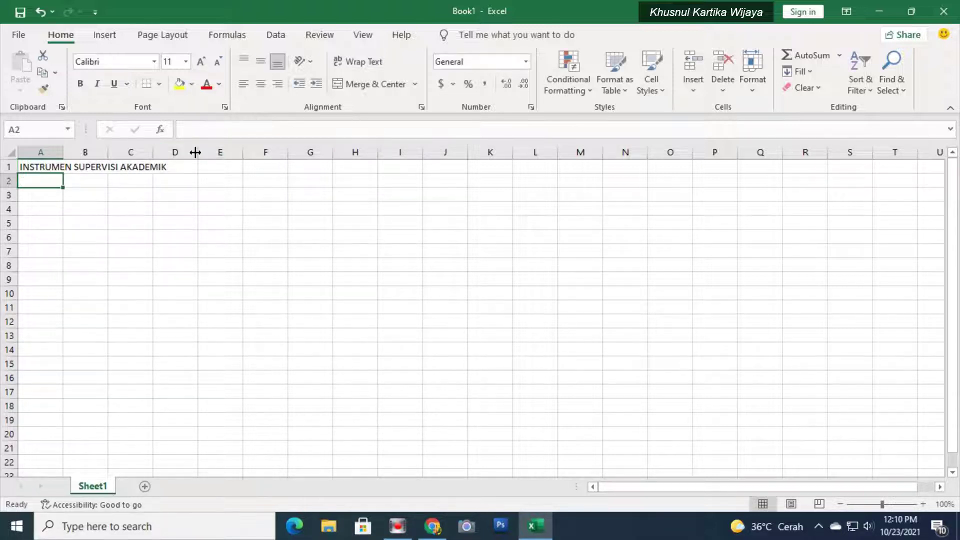
text(INSTRUMEN SUPERVISI AKADEMIK)
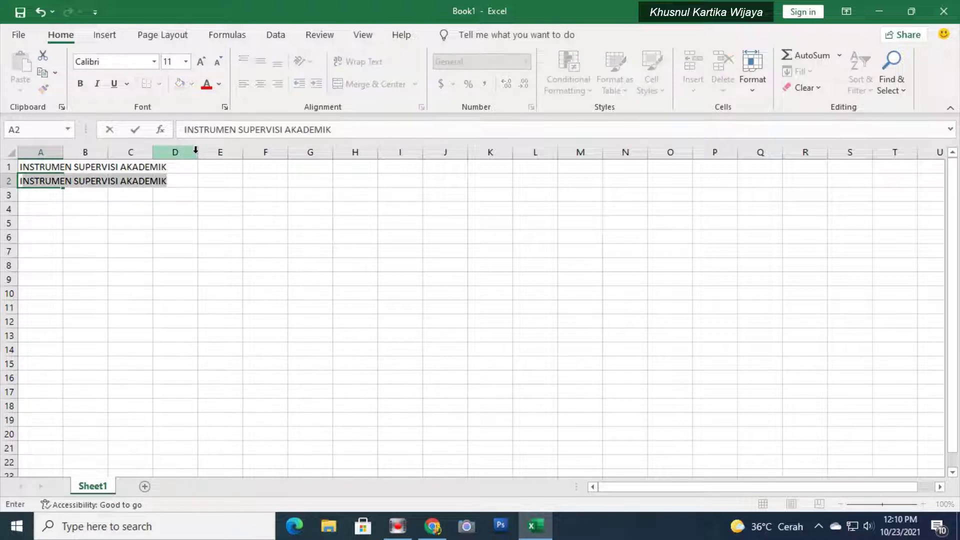
key(BackSpace)
text(.)
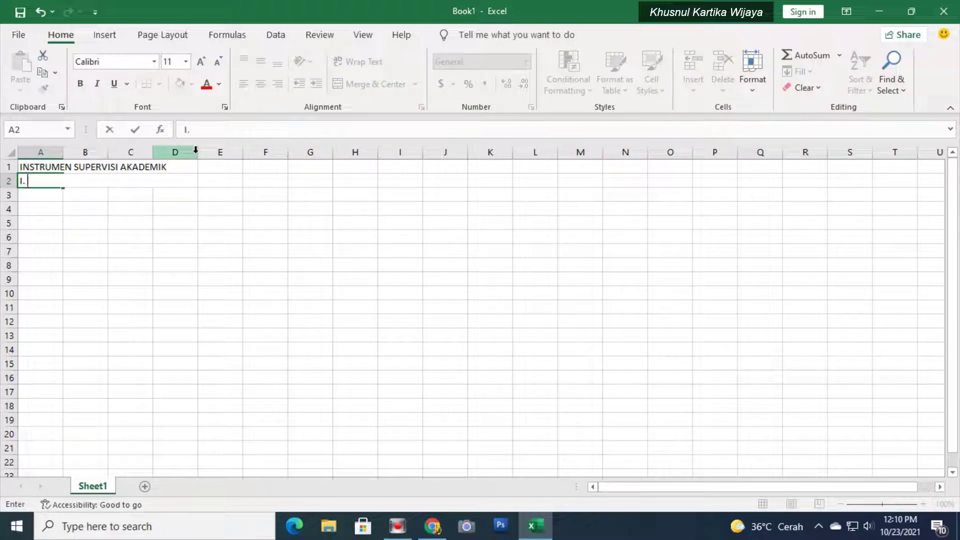
text(Ad)
text(ministrasi )
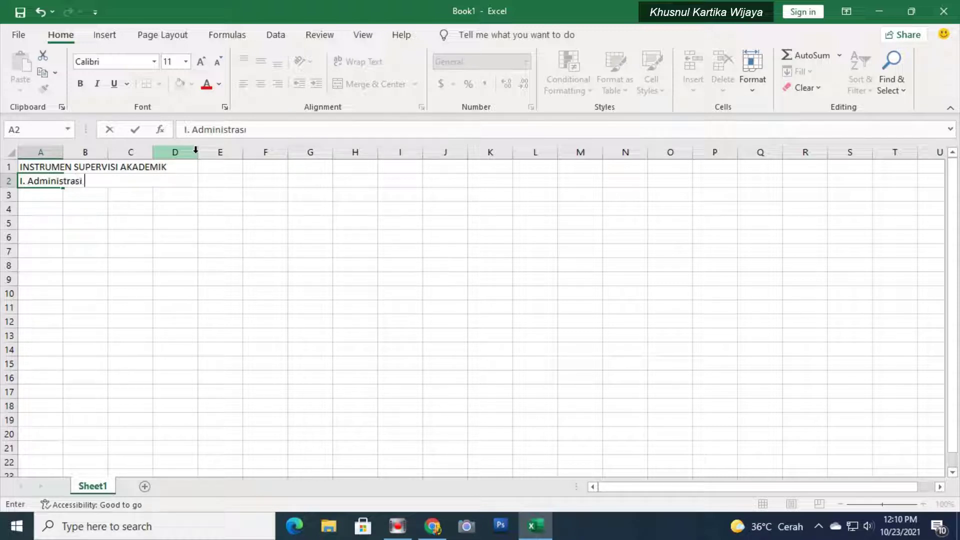
text(Pere)
text(ncanaan )
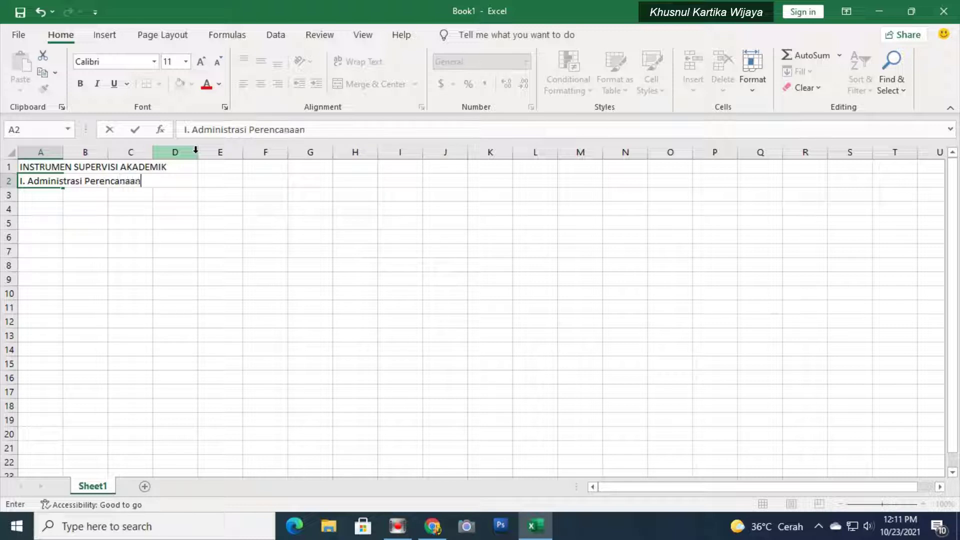
text(Pembe)
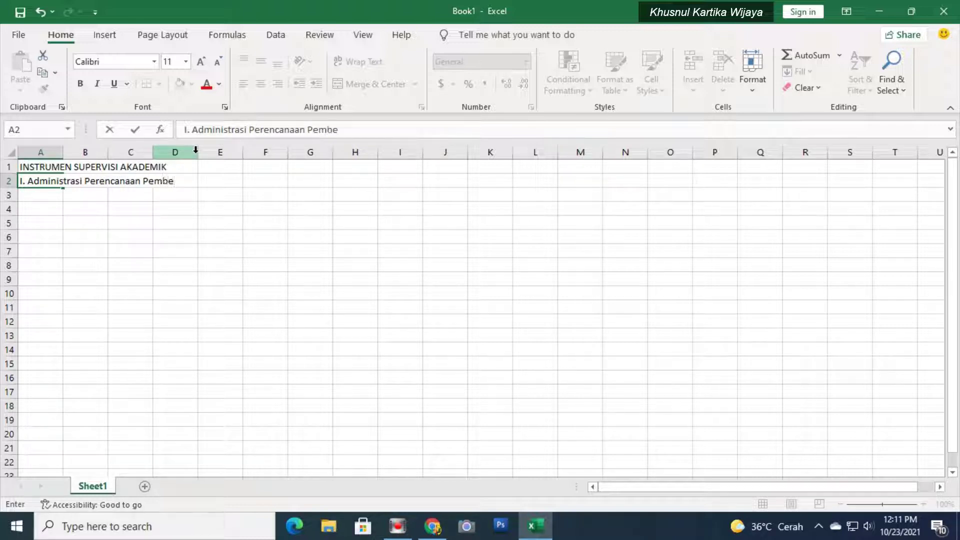
text(lajaran)
key(Return)
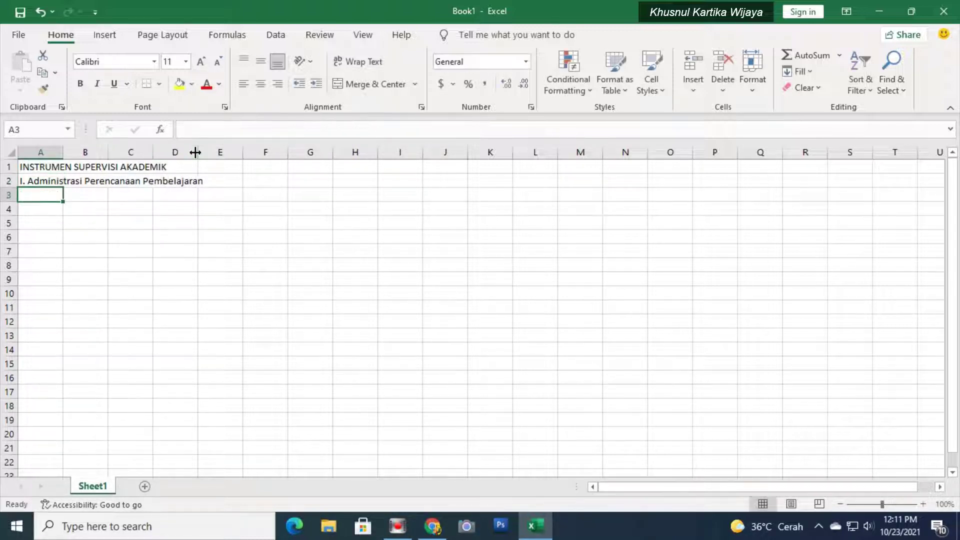
key(Return)
Step: List Nama Sekolah, Nama Guru, Mata Pelajaran, Kelas, Semester and Tahun Pelajaran in A4:A9
text(Nama S)
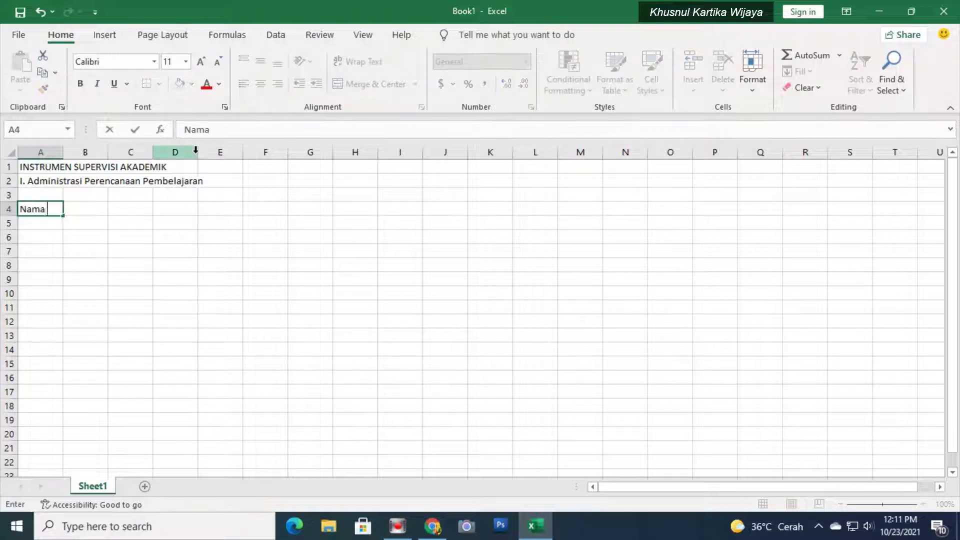
text(ekolah)
key(Return)
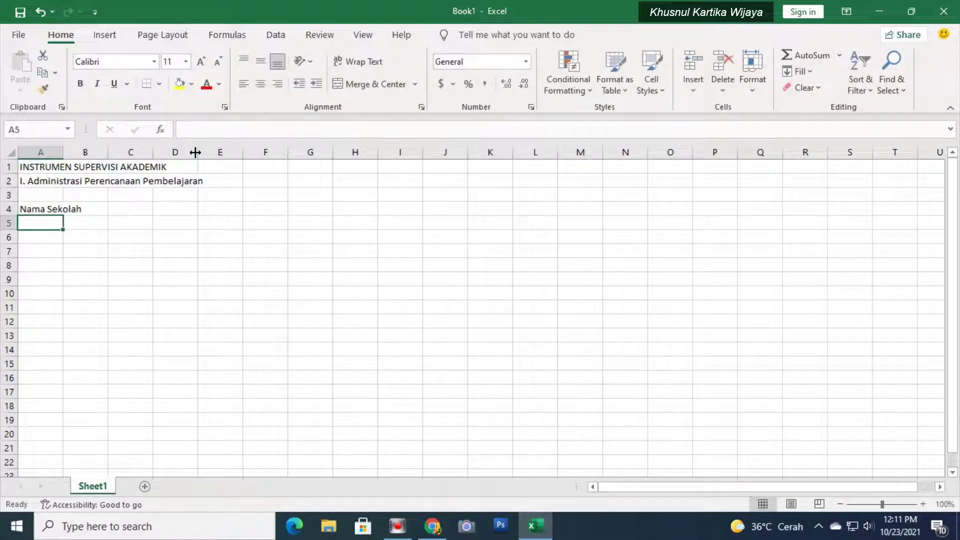
text(Nama )
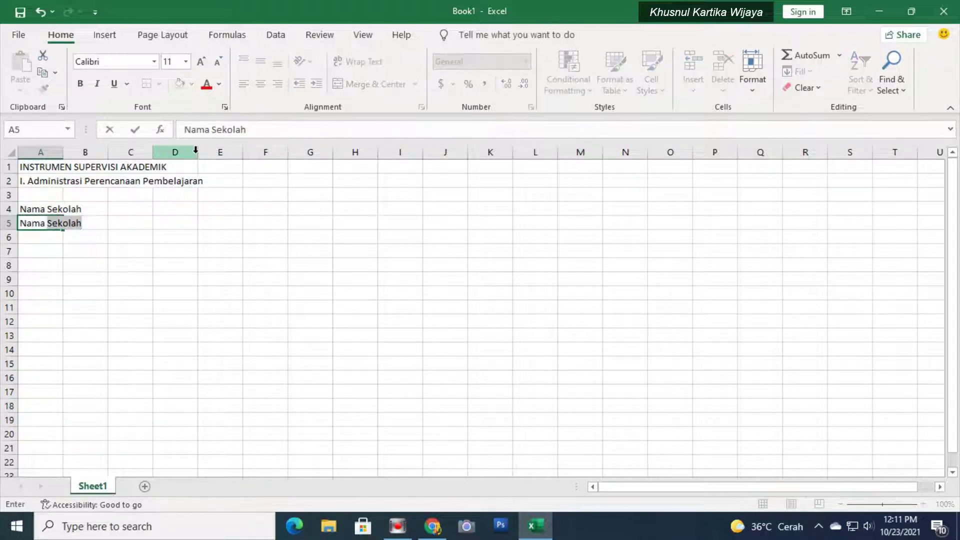
text(Guru)
key(Return)
text(Ma)
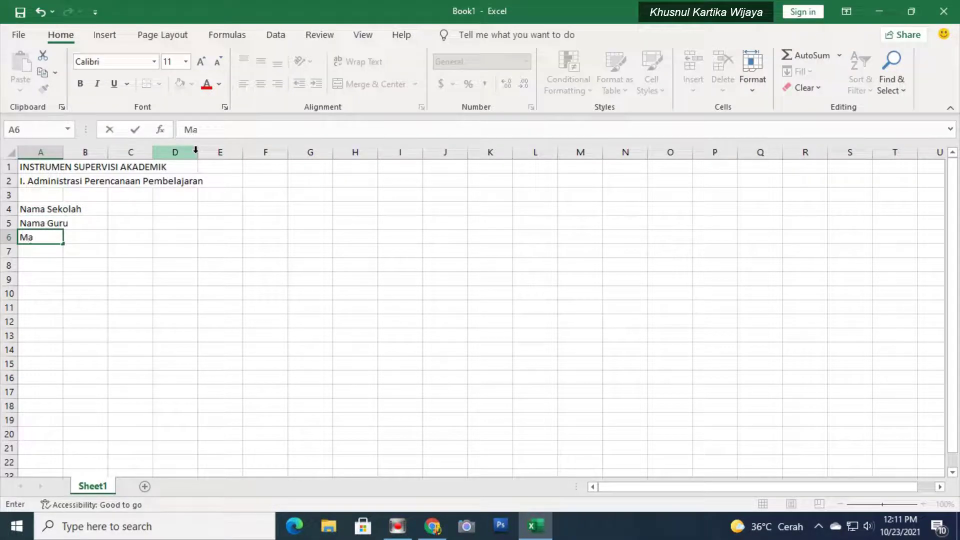
text(ta Pelajaran)
key(Return)
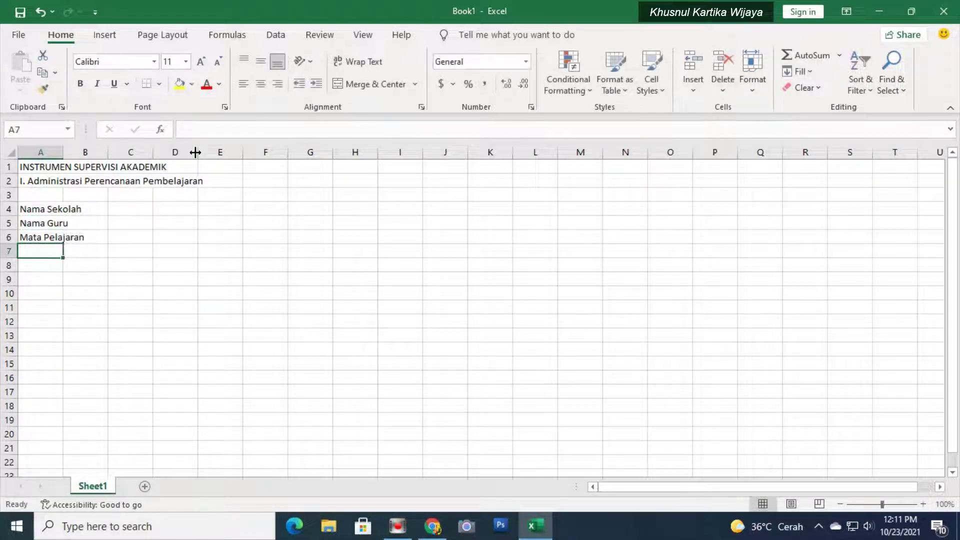
text(Kelas)
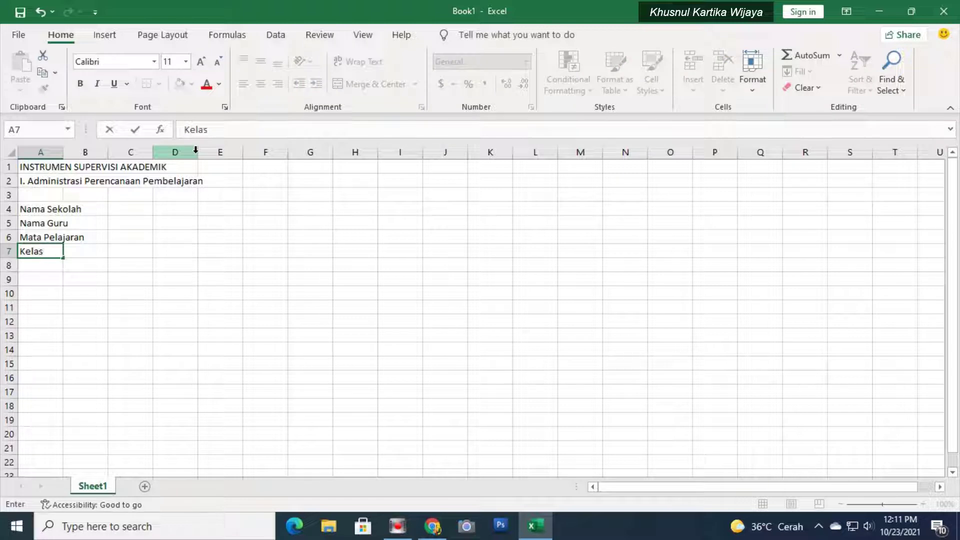
key(Return)
text(Semest)
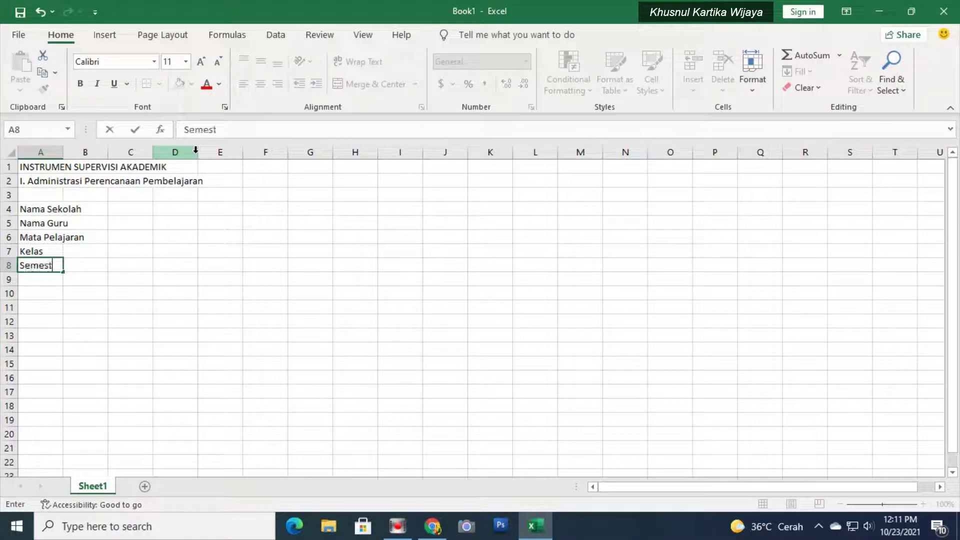
text(er)
key(Return)
text(Tahun Pe)
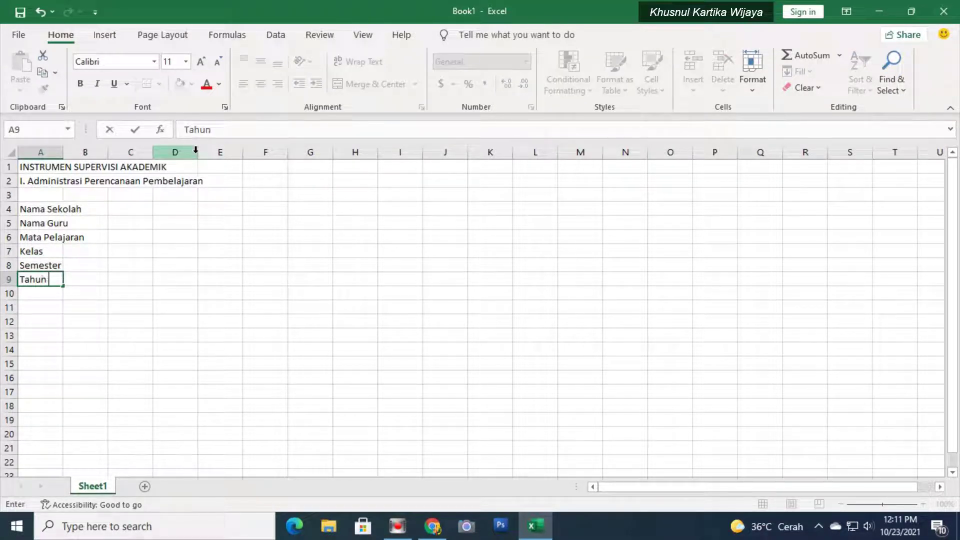
text(lajaran)
key(Return)
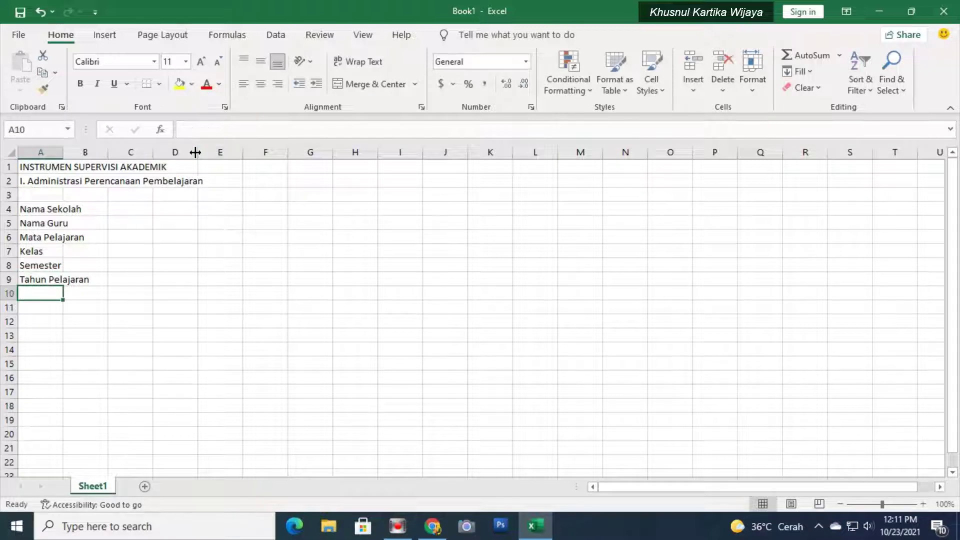
key(Return)
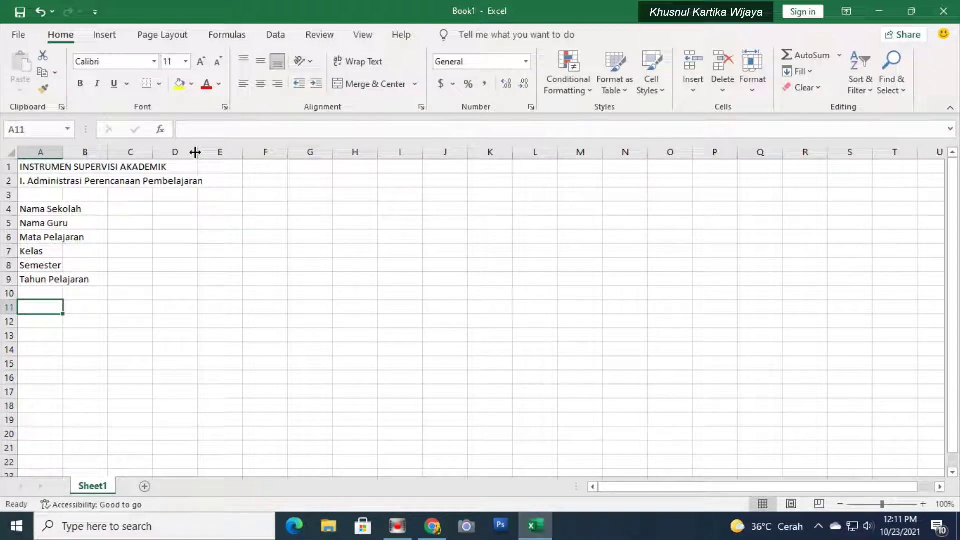
Step: Enter the table headers No in A11 and Komponen Administrasi Pembelajaran in B11
text(No)
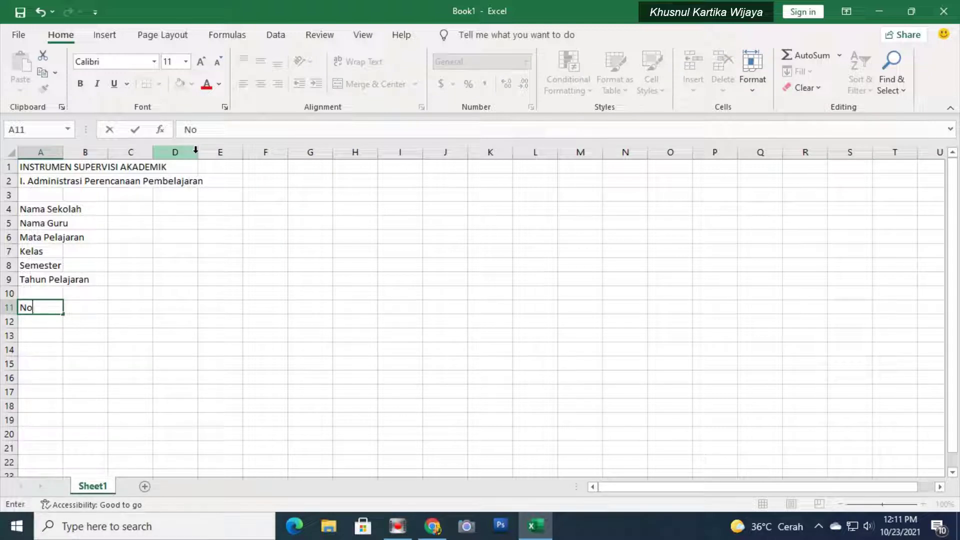
key(Tab)
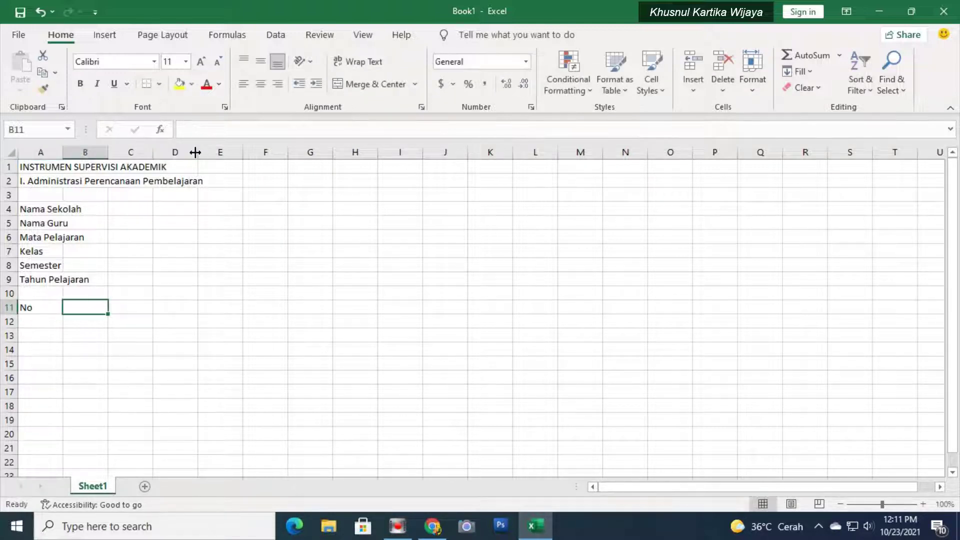
text(Kom)
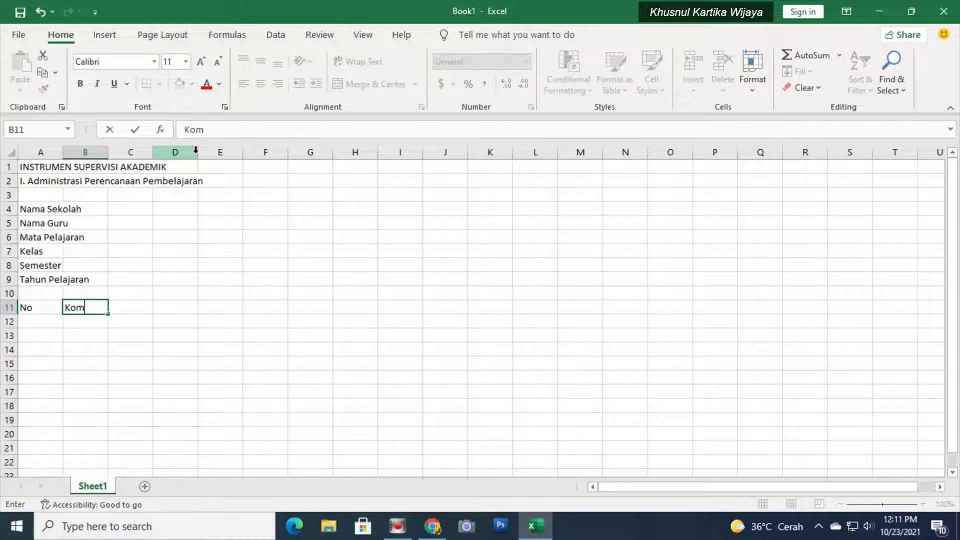
text(ponen A)
text(dmini)
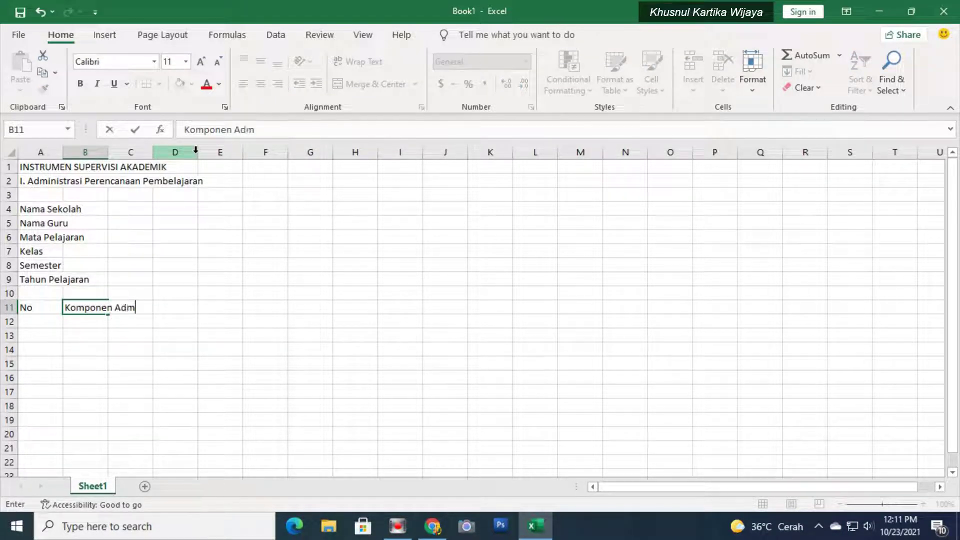
text(strasi Pe)
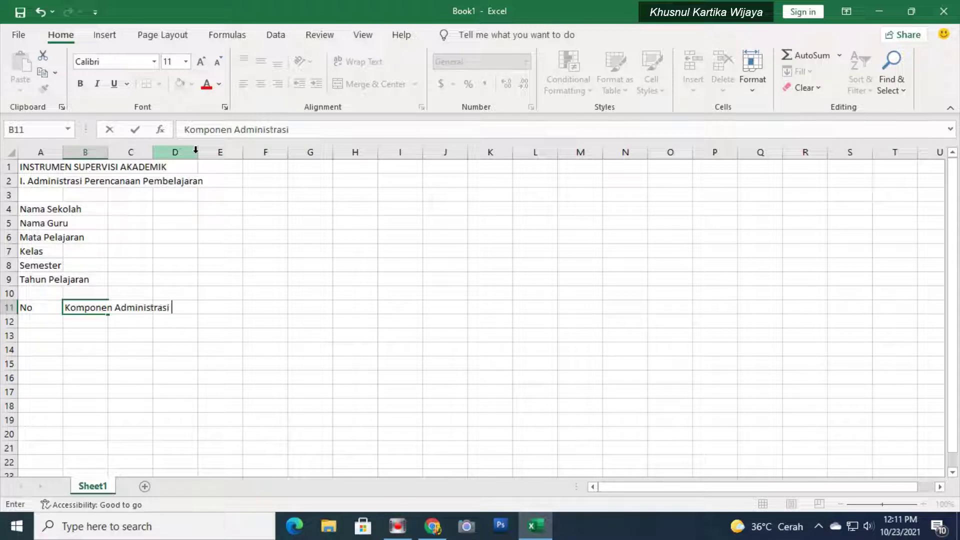
text(mbel)
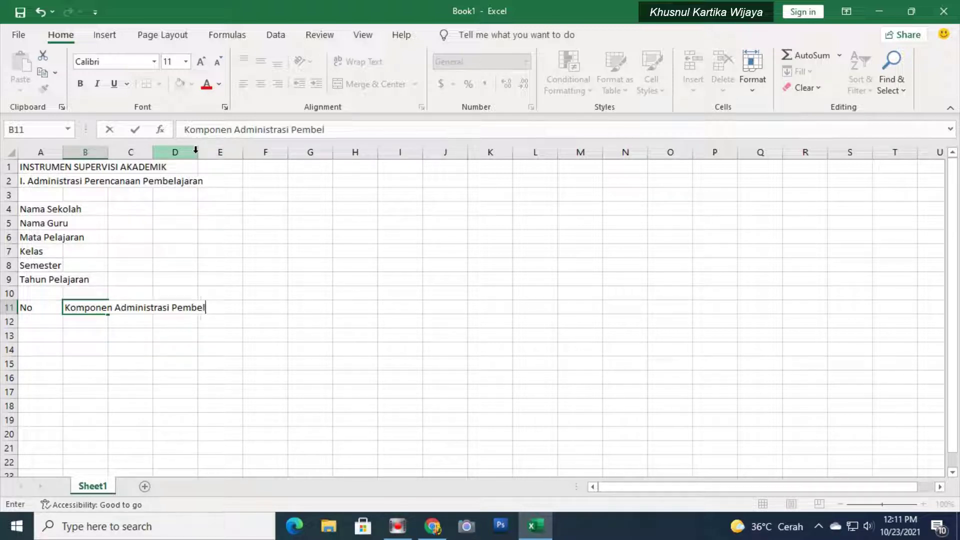
text(ajaran)
key(Return)
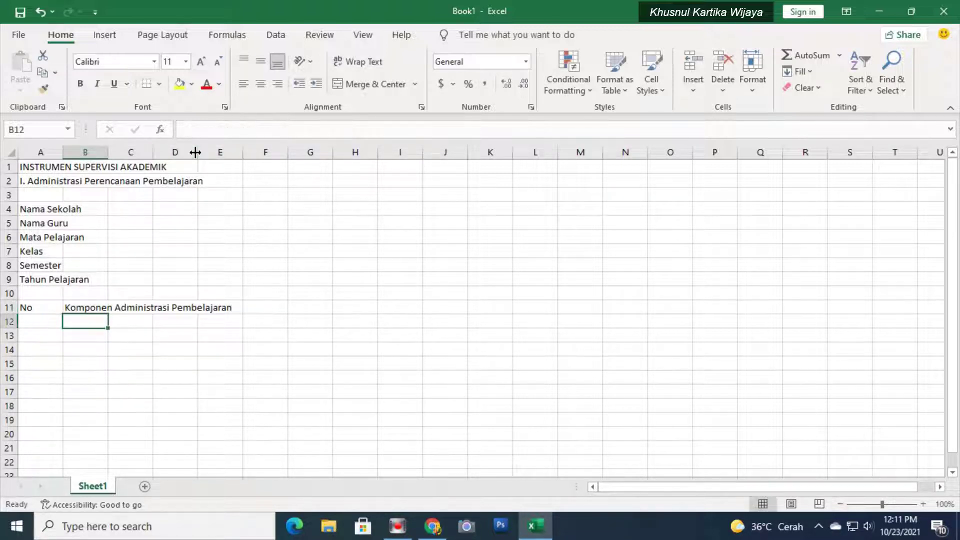
key(Up)
key(Left)
key(shift+Down)
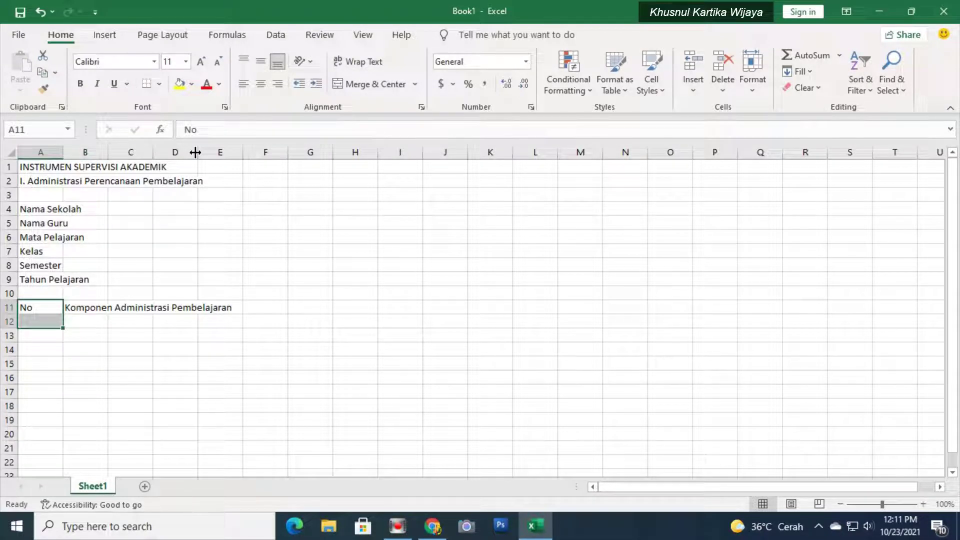
Step: Merge and middle-align A11:A12 and B11:B12, wrap the component header, and widen column B
click(353, 85)
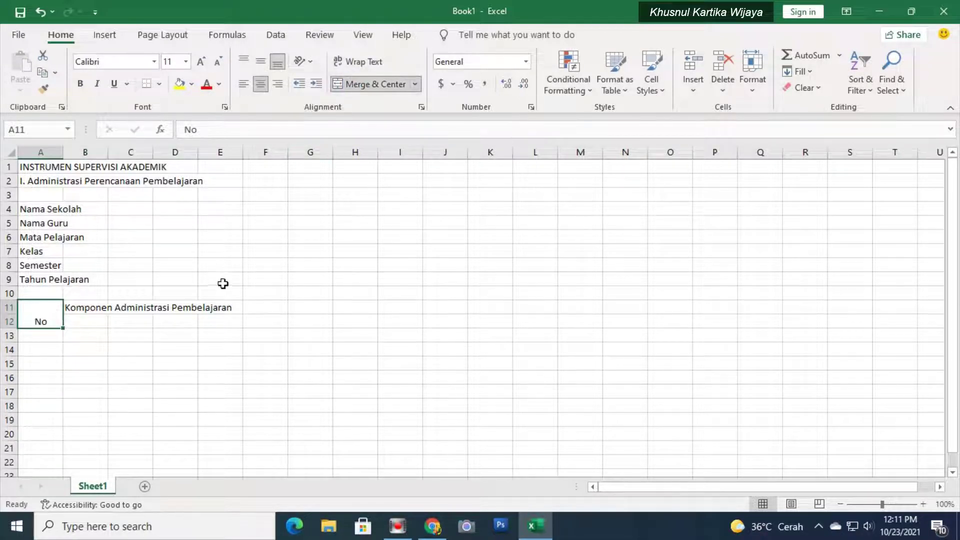
click(260, 61)
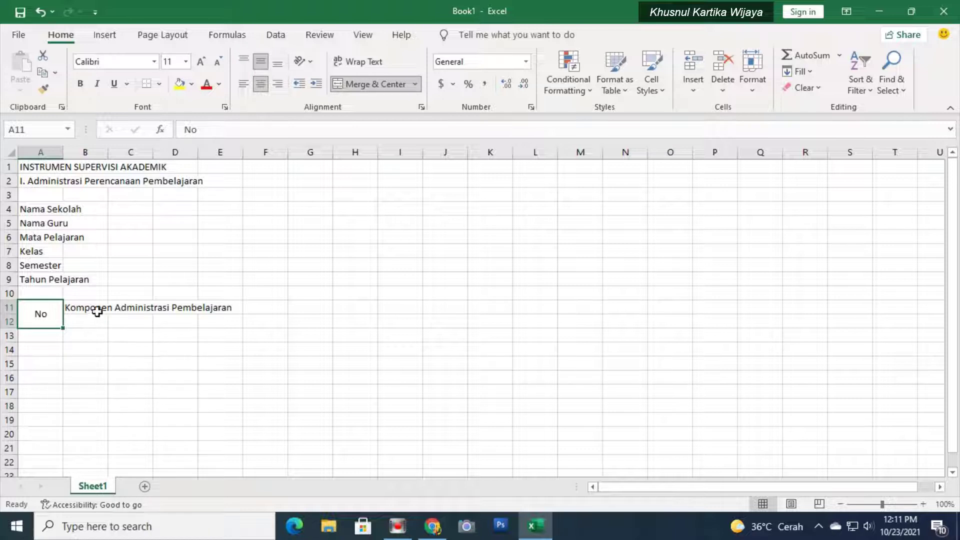
drag(97, 312, 97, 321)
click(355, 85)
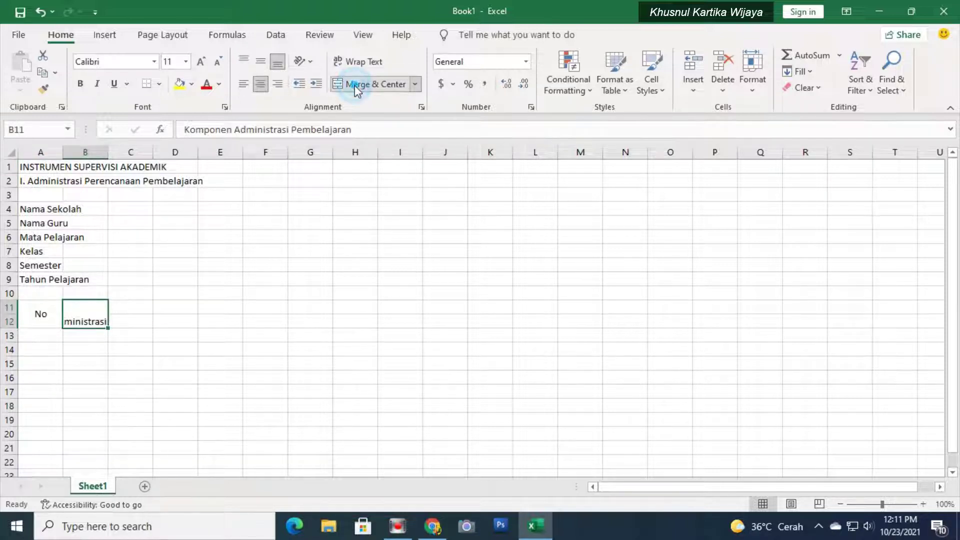
click(261, 61)
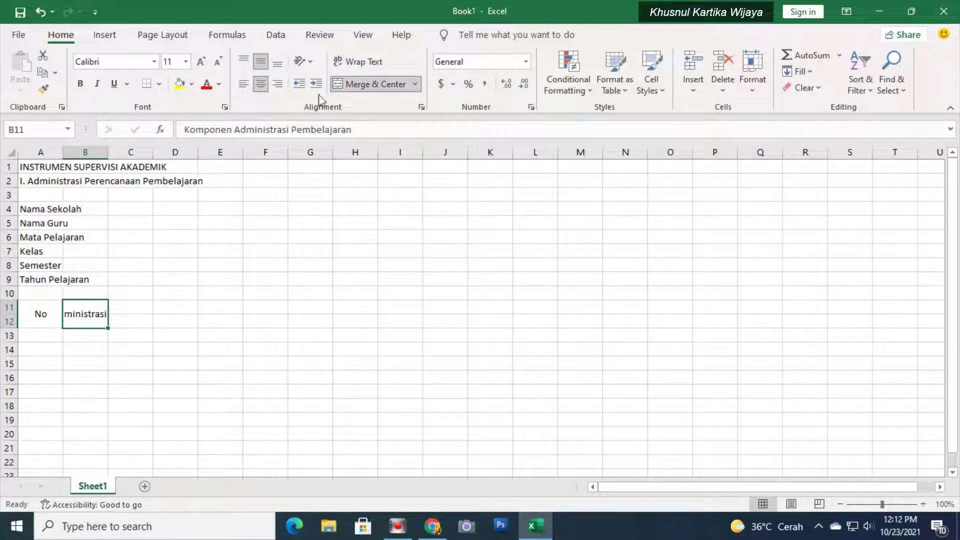
click(359, 61)
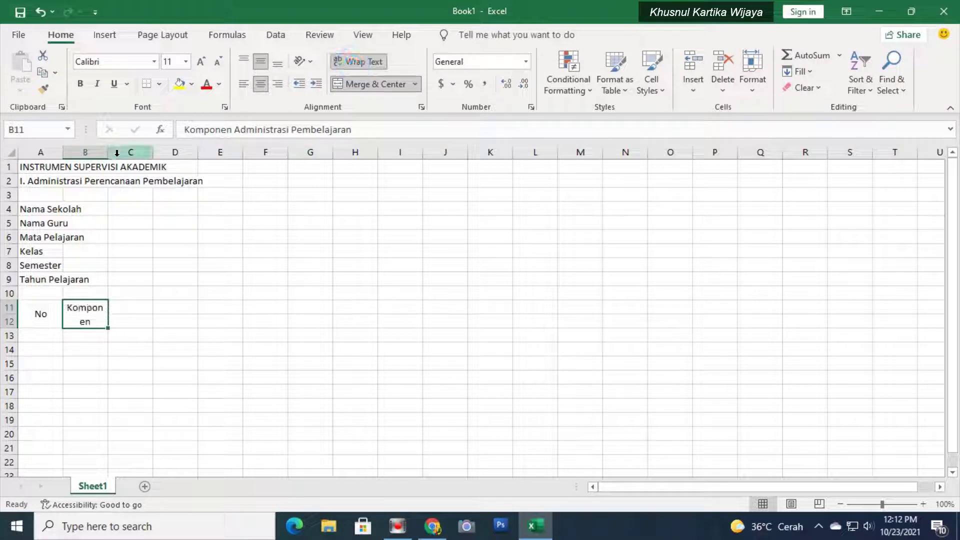
drag(108, 152, 179, 151)
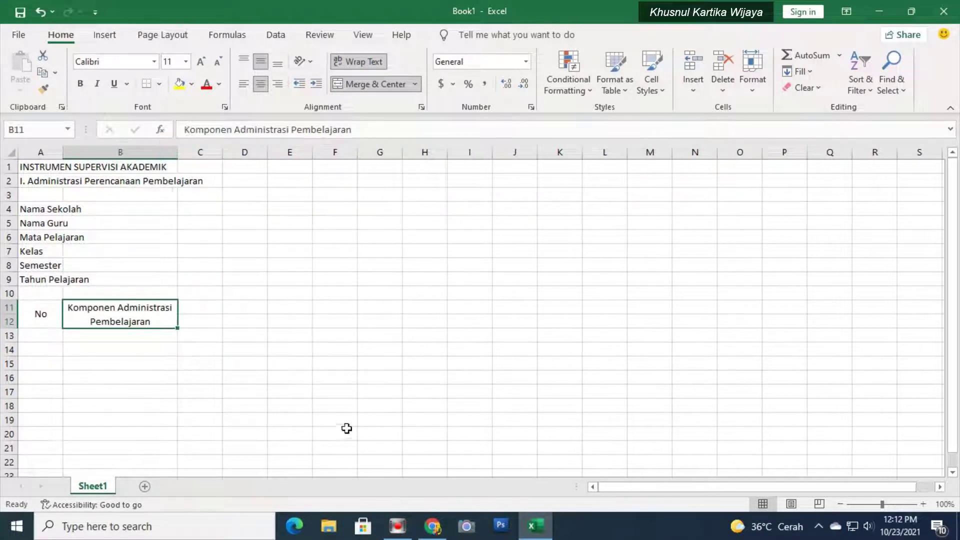
drag(197, 306, 250, 306)
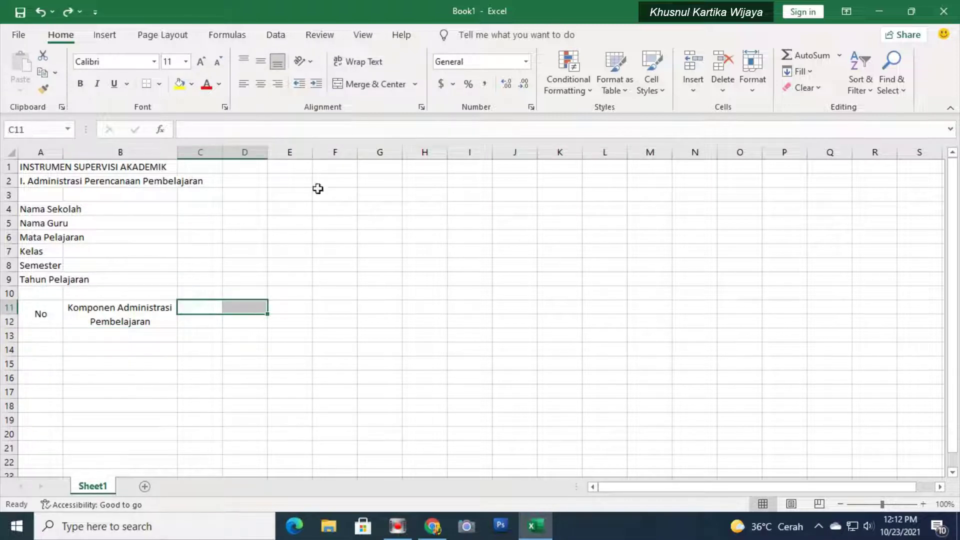
Step: Merge C11:D11 as the Kondisi header with Ada in C12 and Tidak in D12
click(363, 85)
click(260, 61)
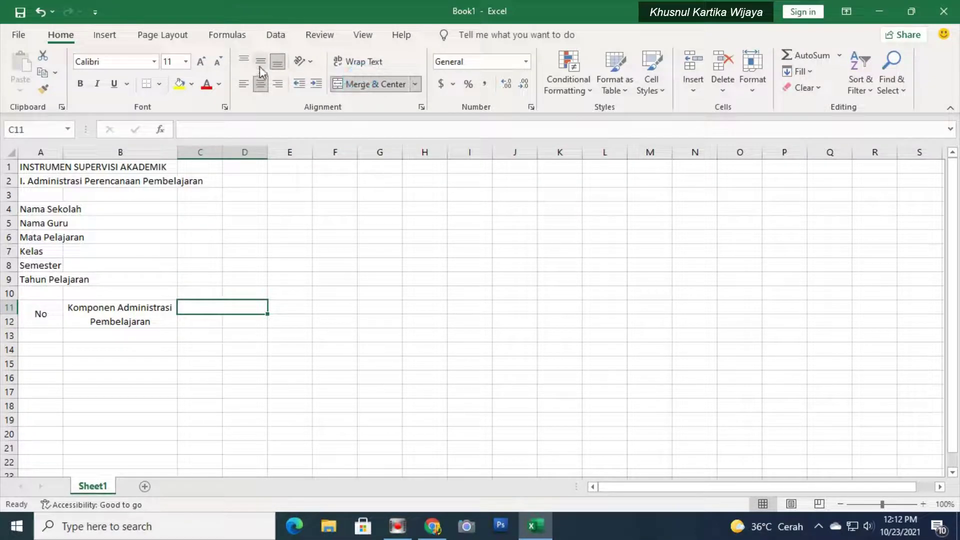
text(Kon)
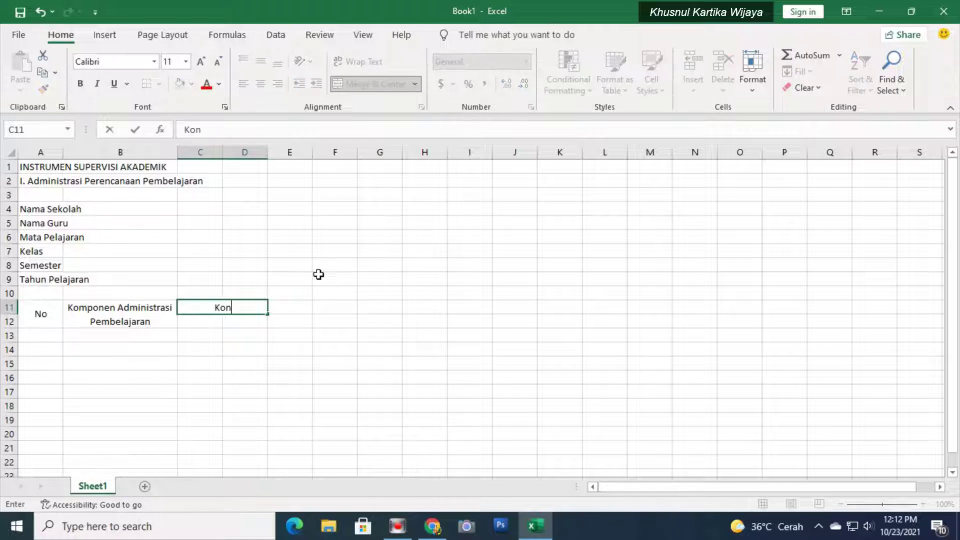
text(disi)
key(Return)
text(A)
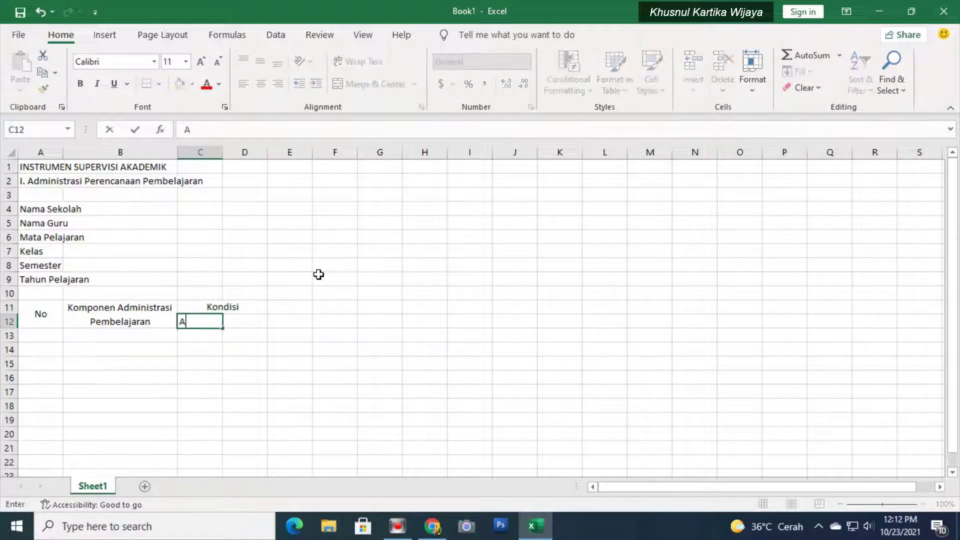
text(da)
key(Tab)
text(Tida)
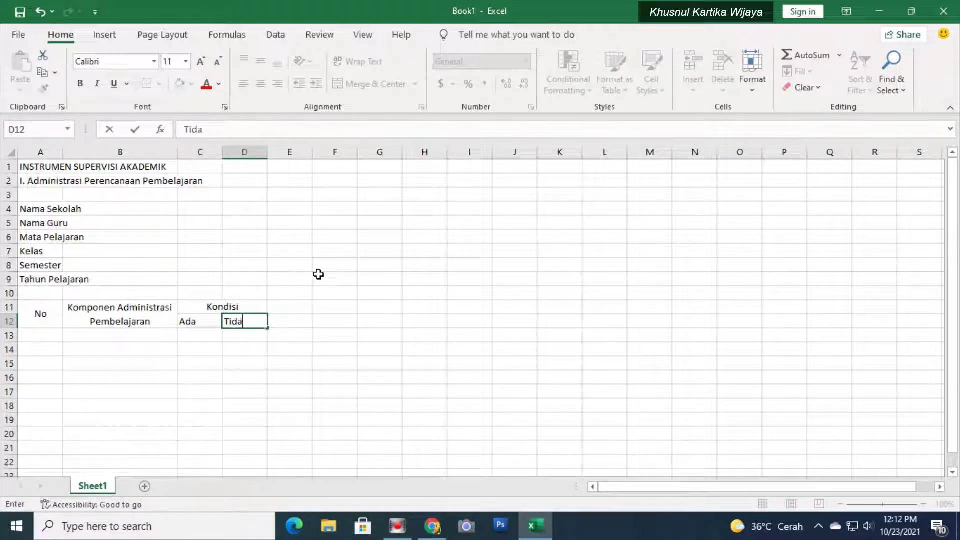
key(Tab)
Step: Merge E11:H11 into one vertically centred cell
key(Up)
key(shift+Right)
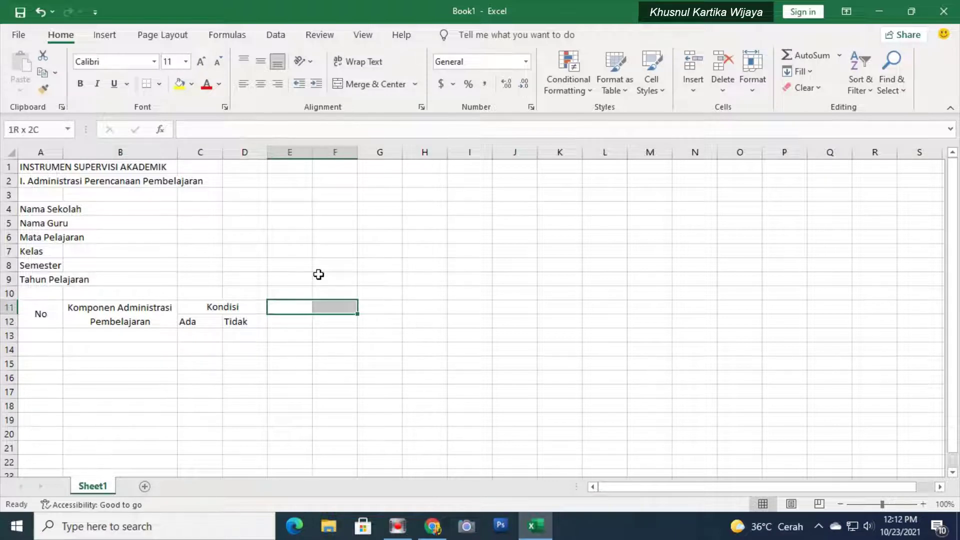
key(shift+Right)
key(shift+Right)
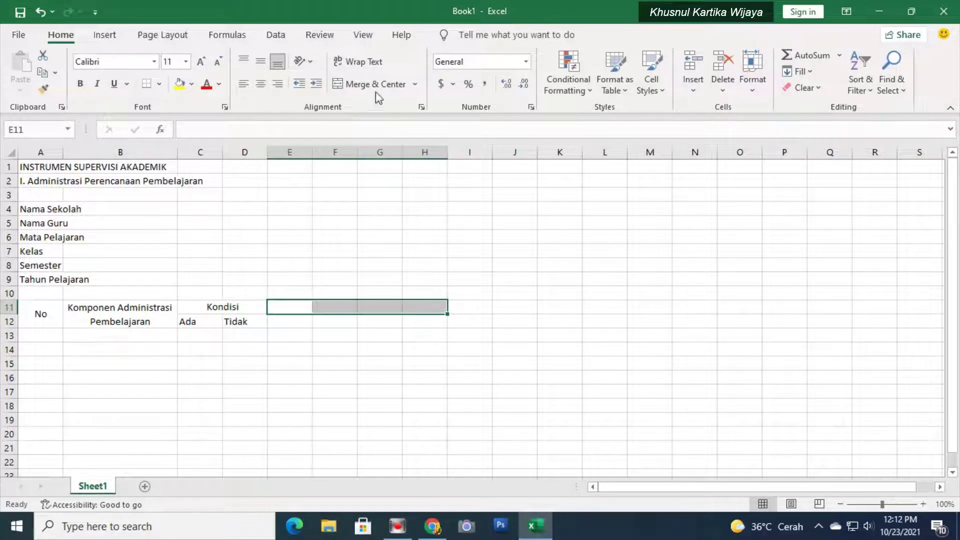
click(375, 84)
click(261, 61)
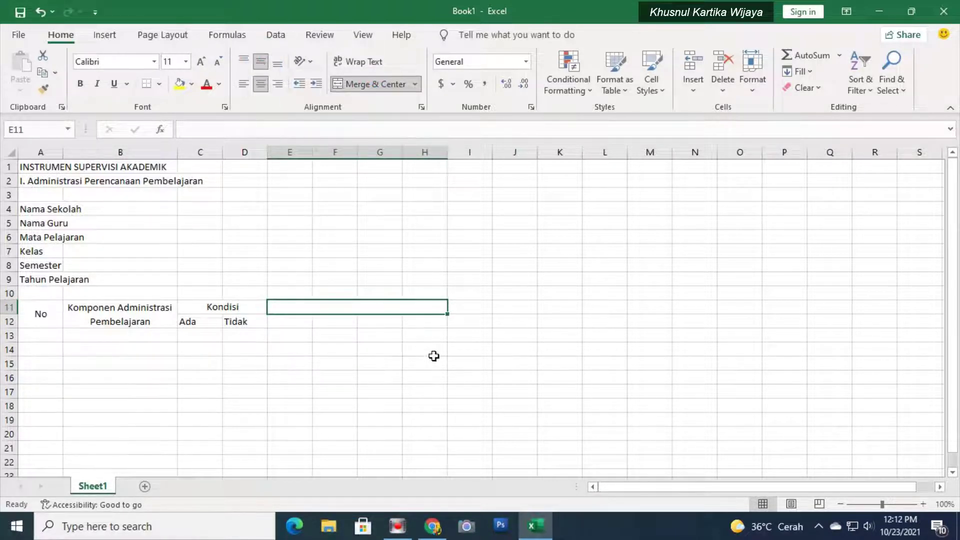
Step: Label E11 Skor and enter scores 4, 3, 2, 1 across E12:H12
text(S)
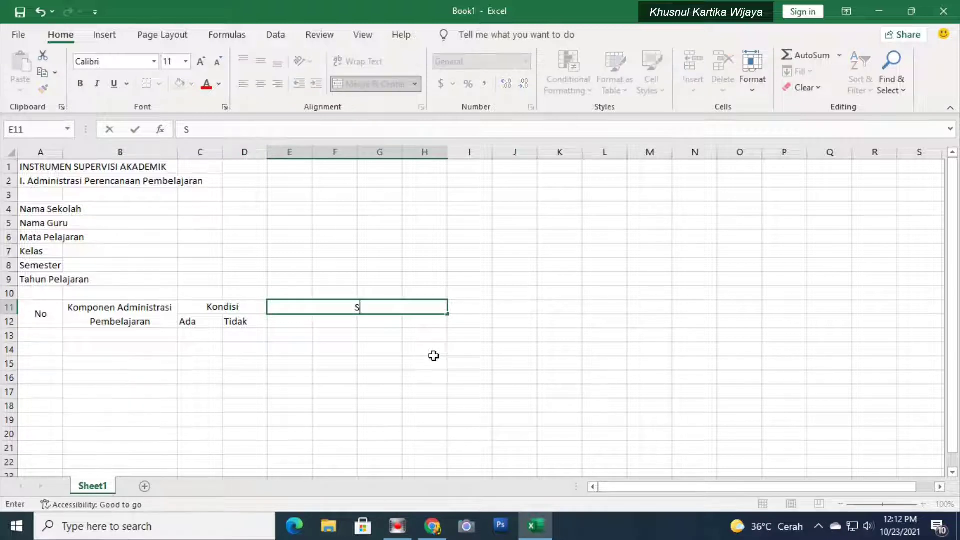
text(kor)
key(Return)
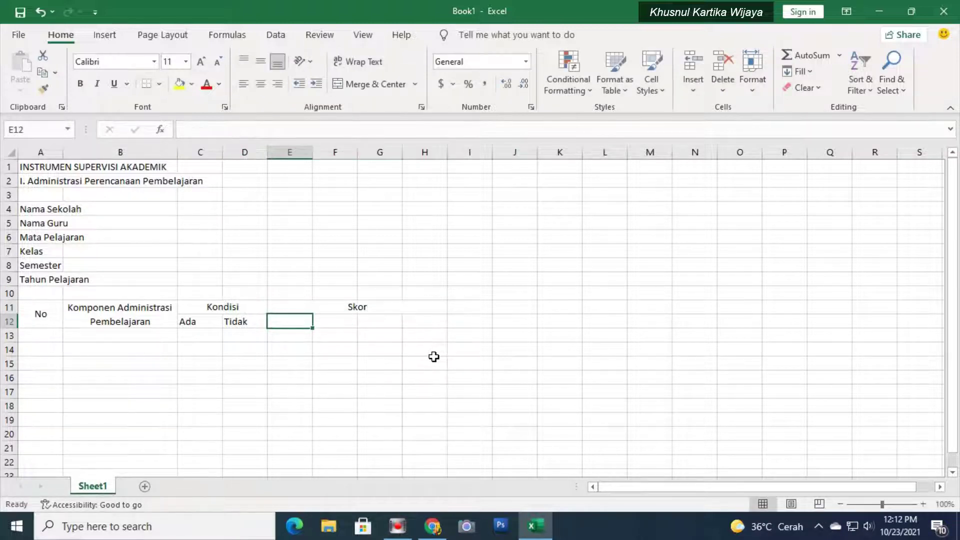
text(4)
key(Tab)
text(3)
key(Tab)
text(2)
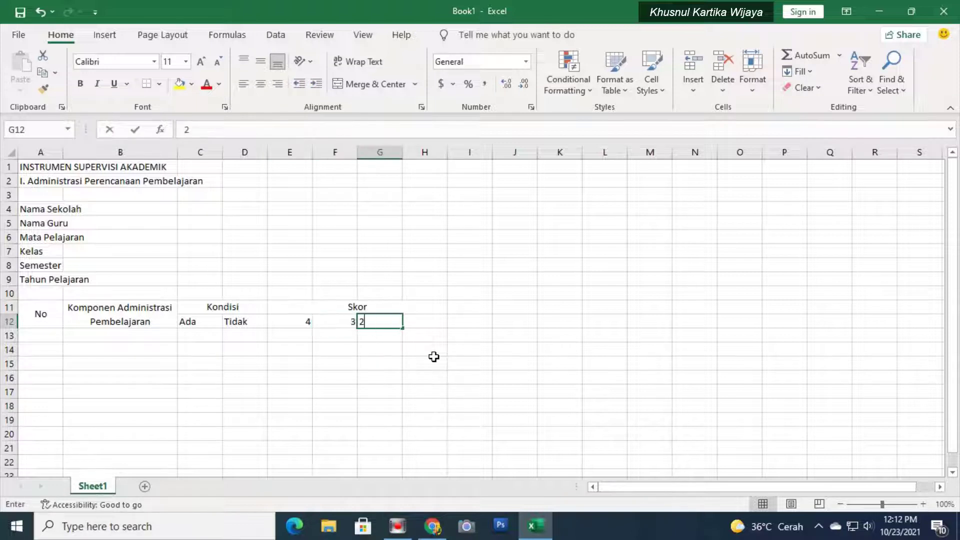
key(Tab)
text(1)
key(Tab)
Step: Add the Keterangan heading in I11 and widen column I
key(Up)
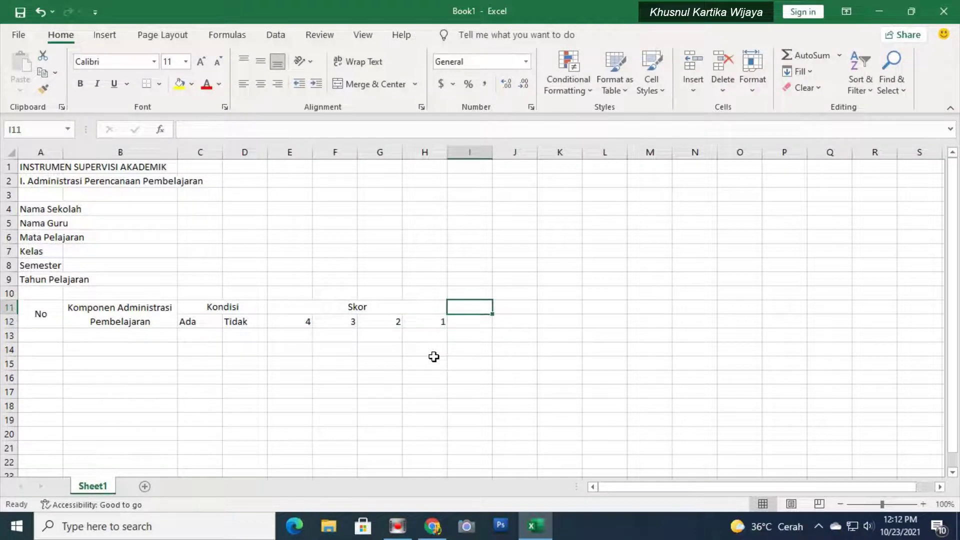
text(Keterangan)
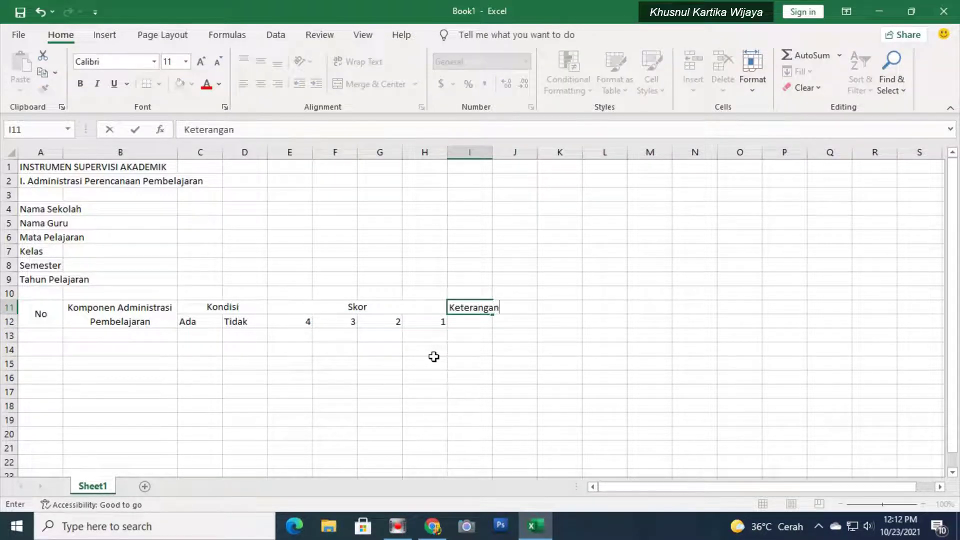
key(Return)
drag(499, 150, 515, 149)
drag(487, 307, 482, 320)
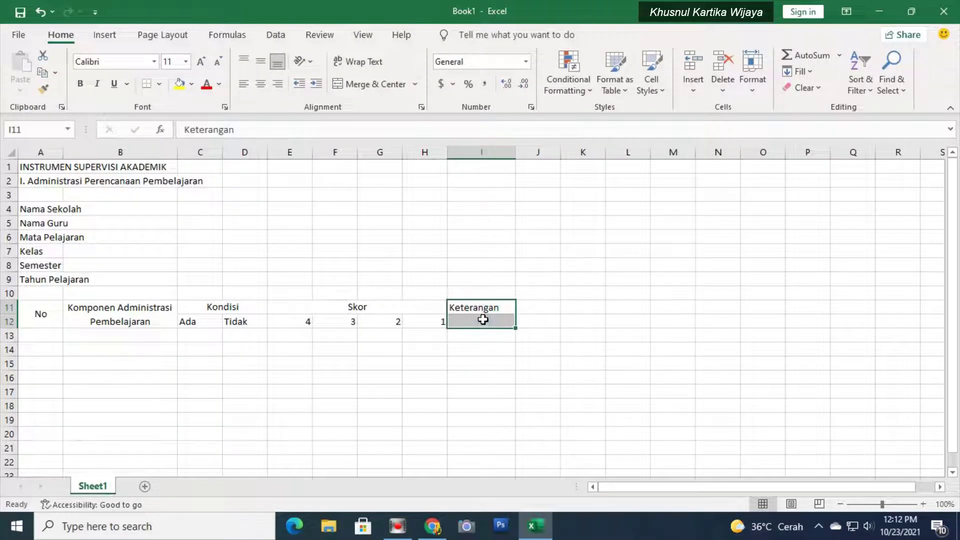
Step: Merge I11:I12 for Keterangan, then make A11:I12 bold and centred horizontally and vertically
click(370, 84)
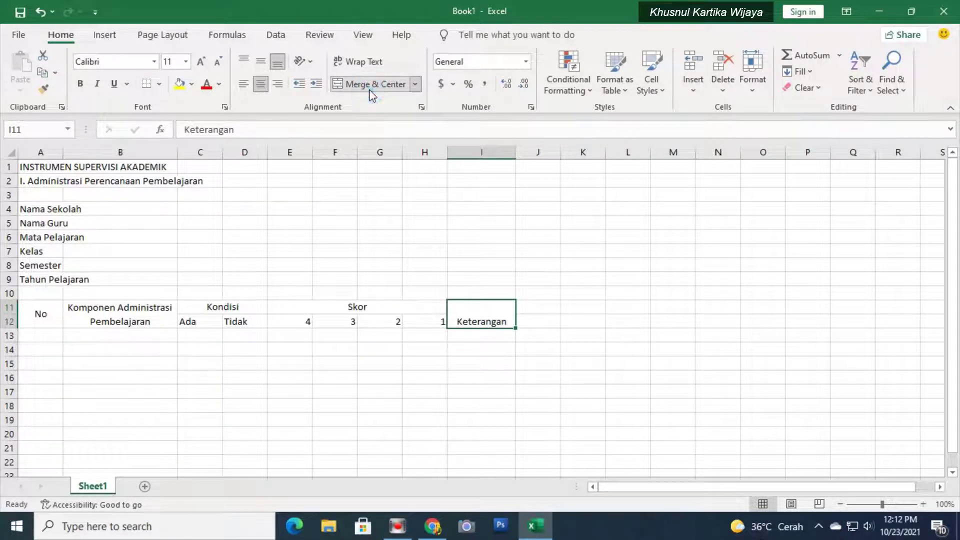
click(263, 64)
drag(47, 315, 510, 327)
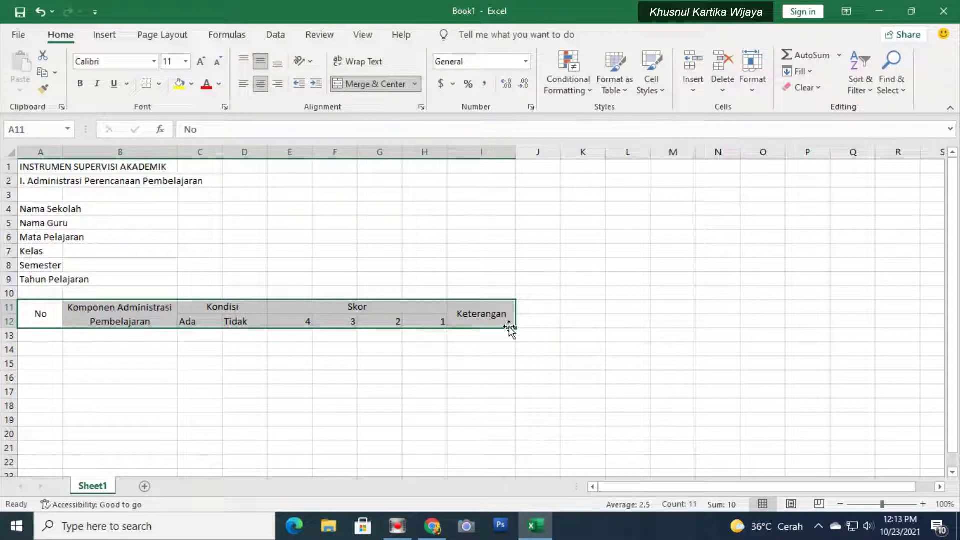
click(261, 86)
click(261, 86)
click(277, 62)
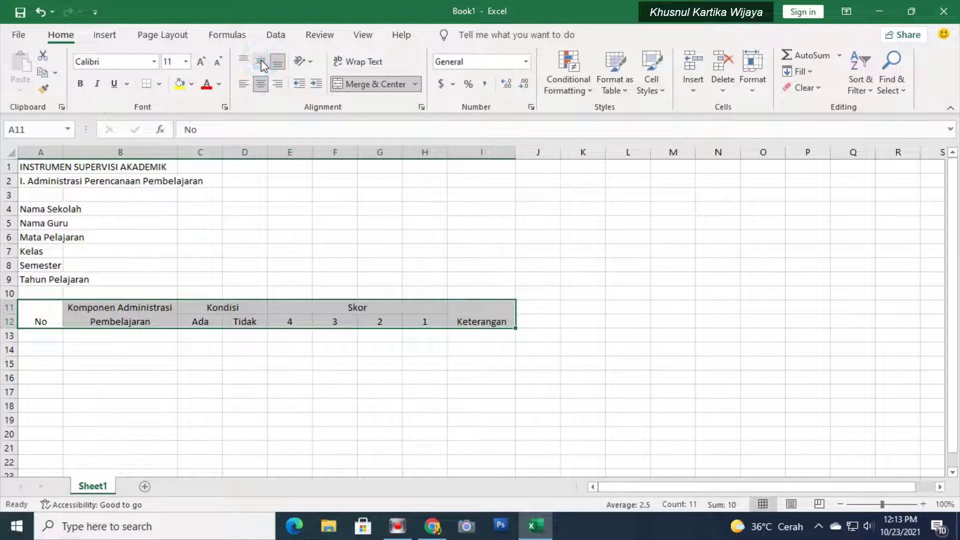
click(263, 64)
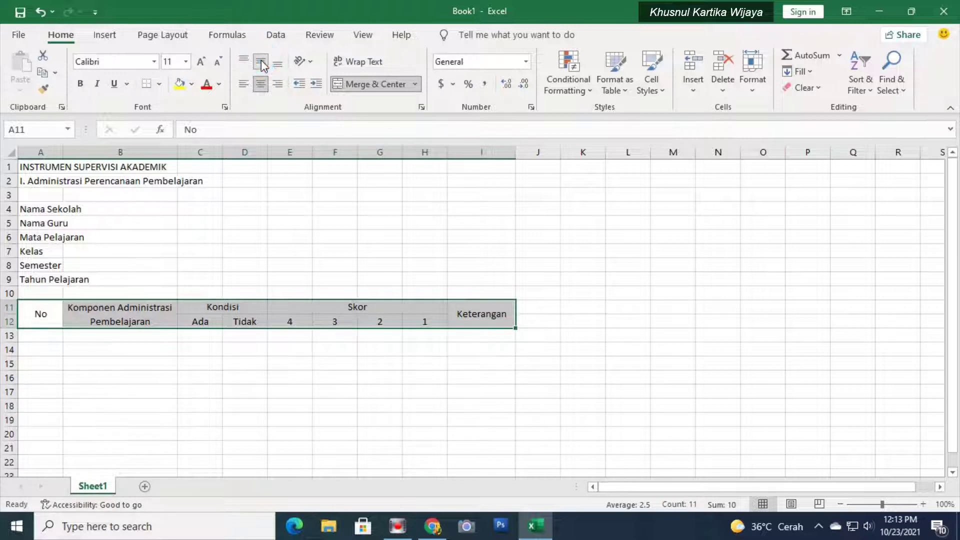
click(81, 83)
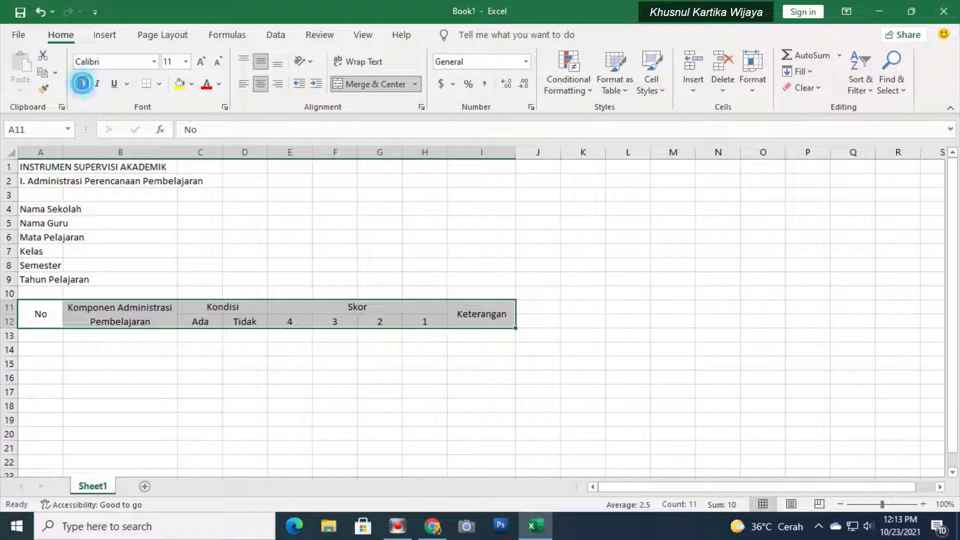
click(120, 377)
click(132, 338)
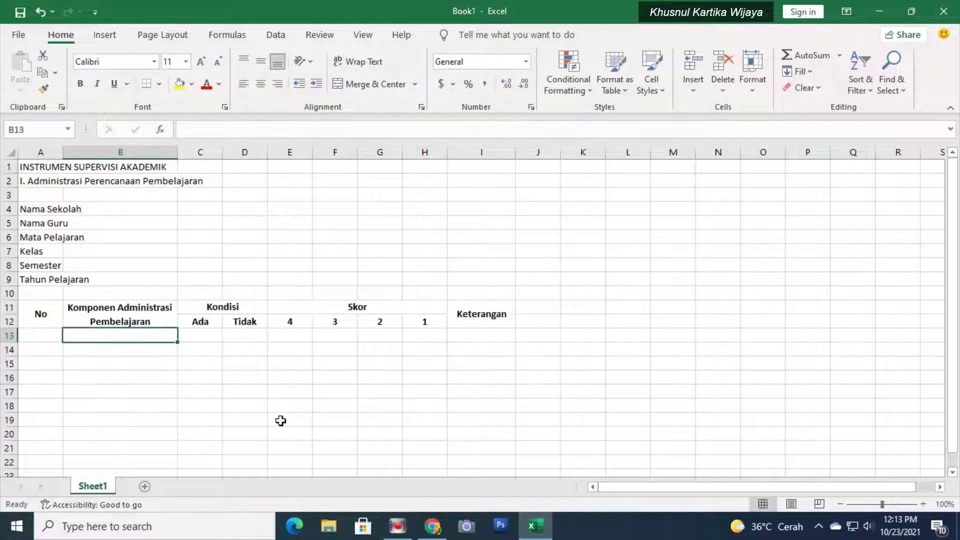
Step: Enter the first nine components in column B, Kalender Pendidikan through Jadwal Pelajaran
scroll(280, 420, down, 2)
scroll(280, 421, down, 2)
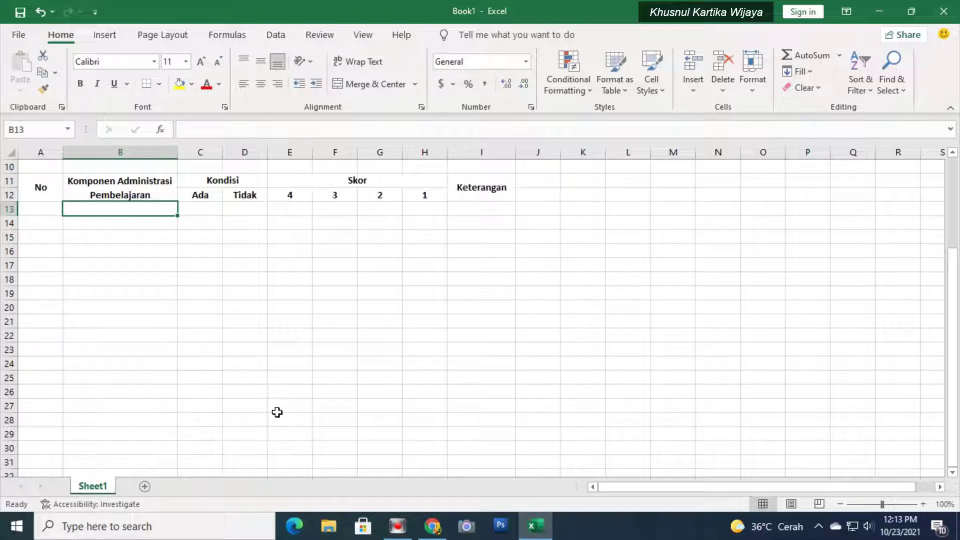
text(Kalender )
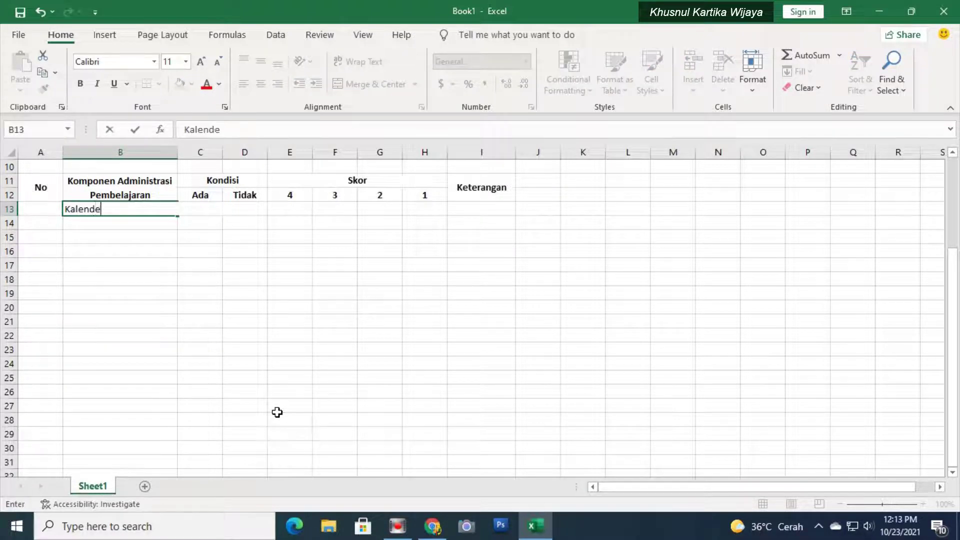
text(Pendidikan)
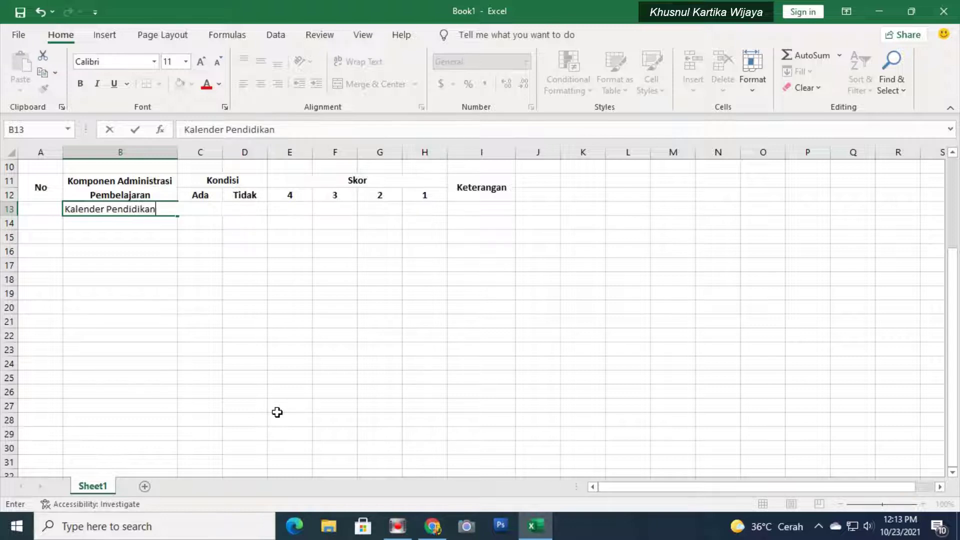
key(Return)
text(Rincian P)
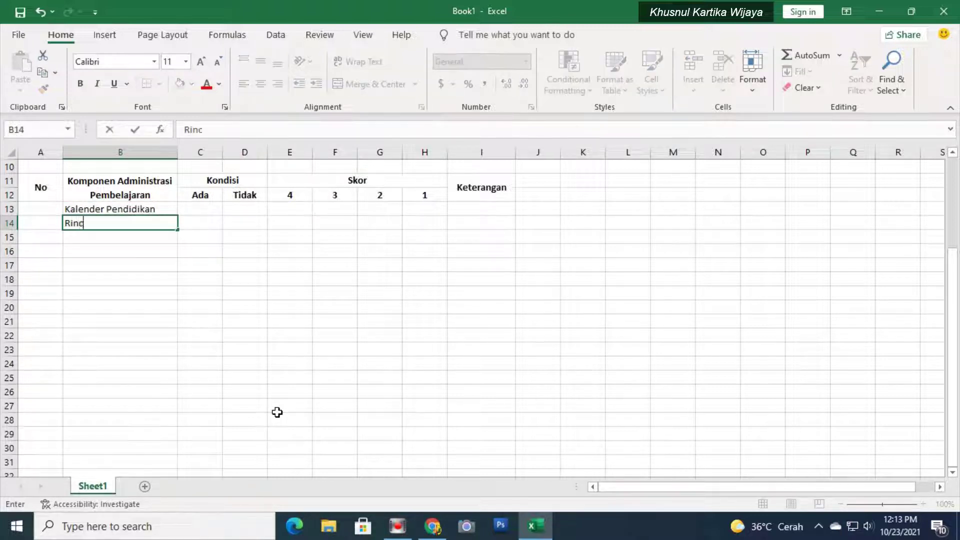
text(ekan Efektif)
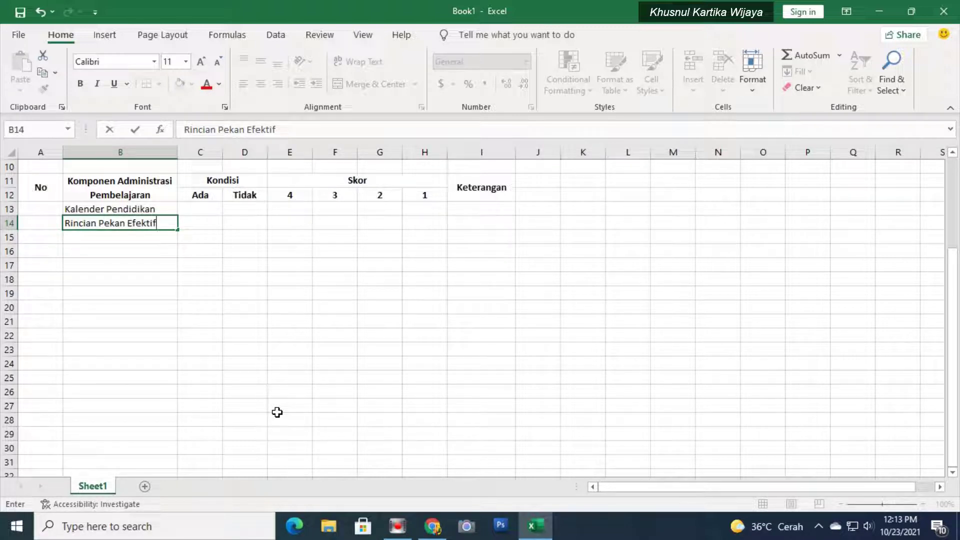
key(Return)
ctrl+scroll(277, 412, up, 2)
text(Analisa KI, )
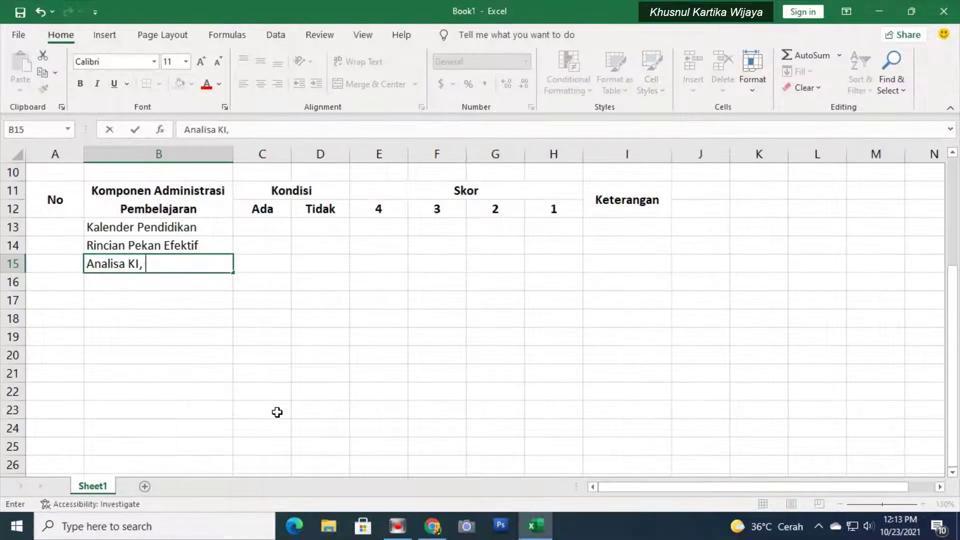
text(KD)
key(Return)
text(Program Tahunan)
key(Return)
text(Program Semes)
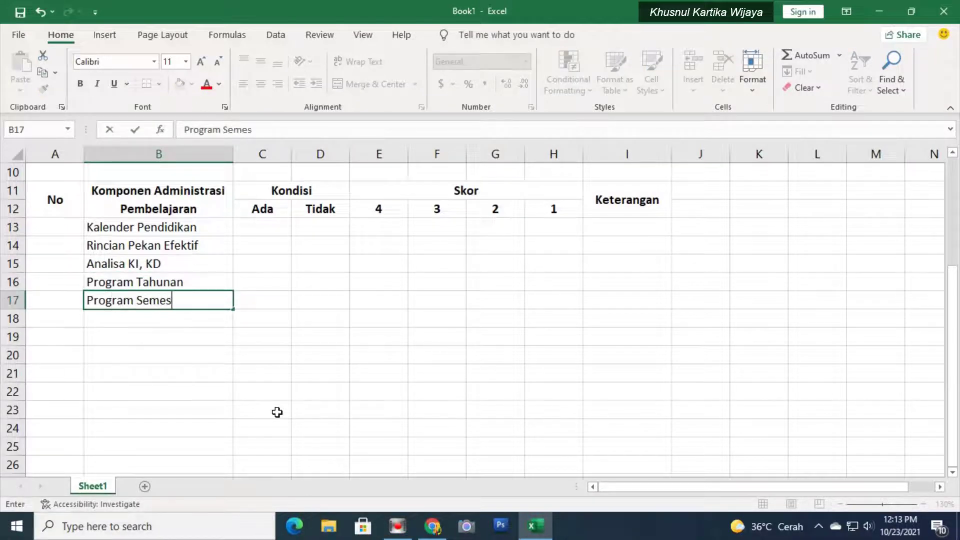
text(ter)
key(Return)
text(Silabus RPP KK)
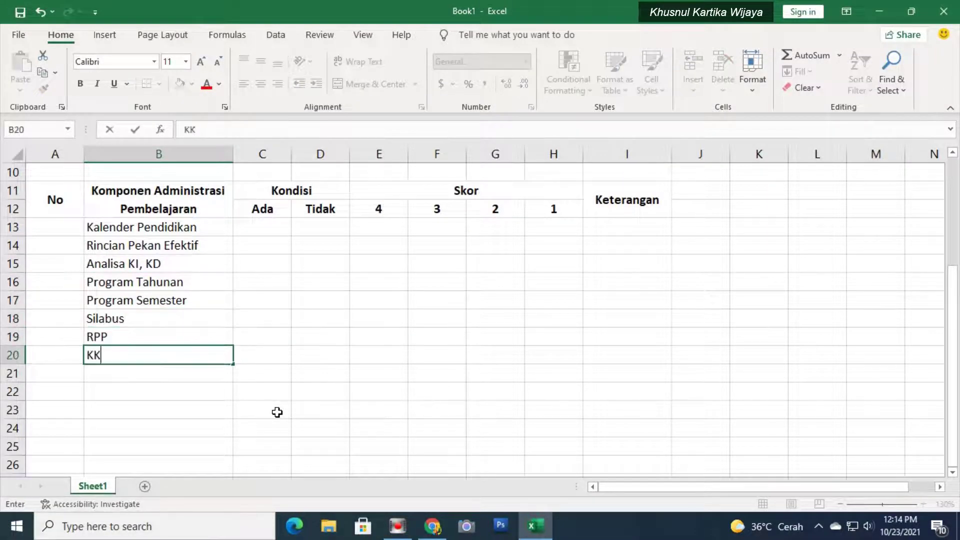
text(M Jadwal Pelajaran)
key(Return)
Step: Add Rancangan Penilaian, Jurnal Mengajar, Daftar Nilai, Bank Soal, Materi Pelajaran / Referensi / Sumber Belajar, Daftar Absensi Siswa
text(Rancangan Pendi)
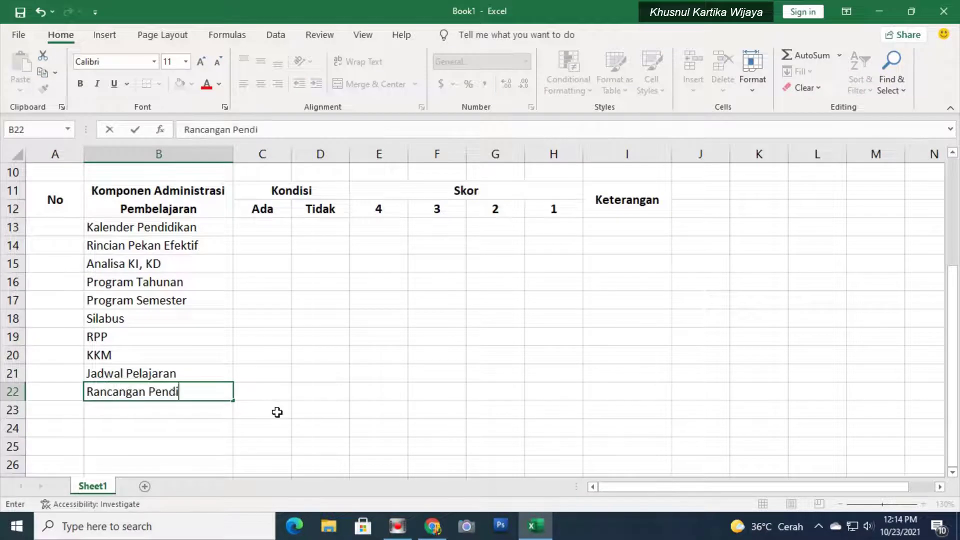
key(BackSpace)
key(BackSpace)
text(nilaian)
key(Return)
text(Jurn)
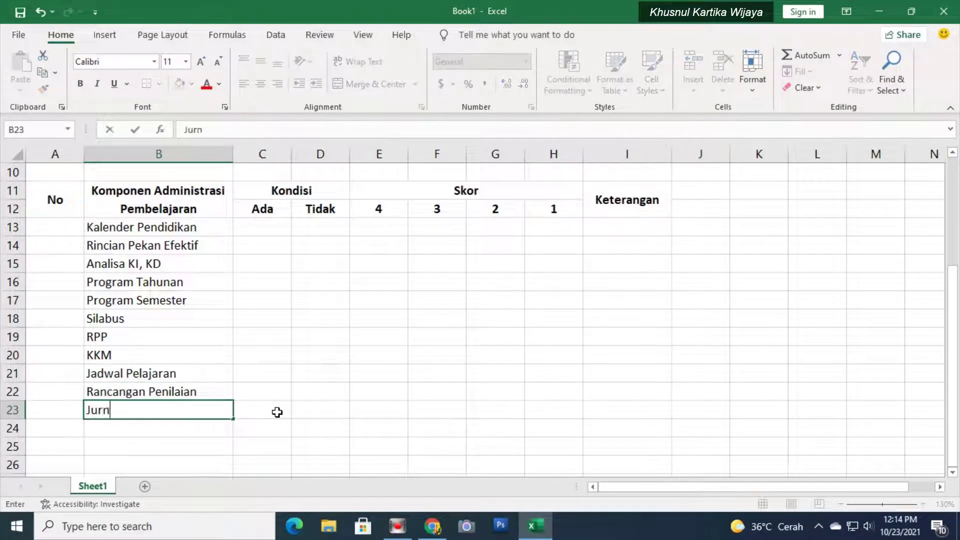
text(al Mengajar)
key(Return)
text(D)
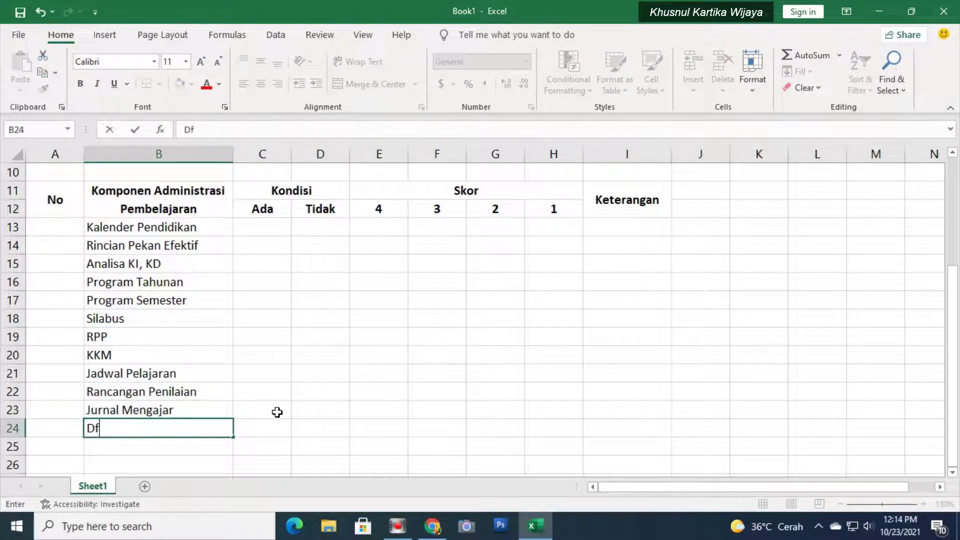
text(aftar Nilai)
key(Return)
text(Bank Soal)
key(Return)
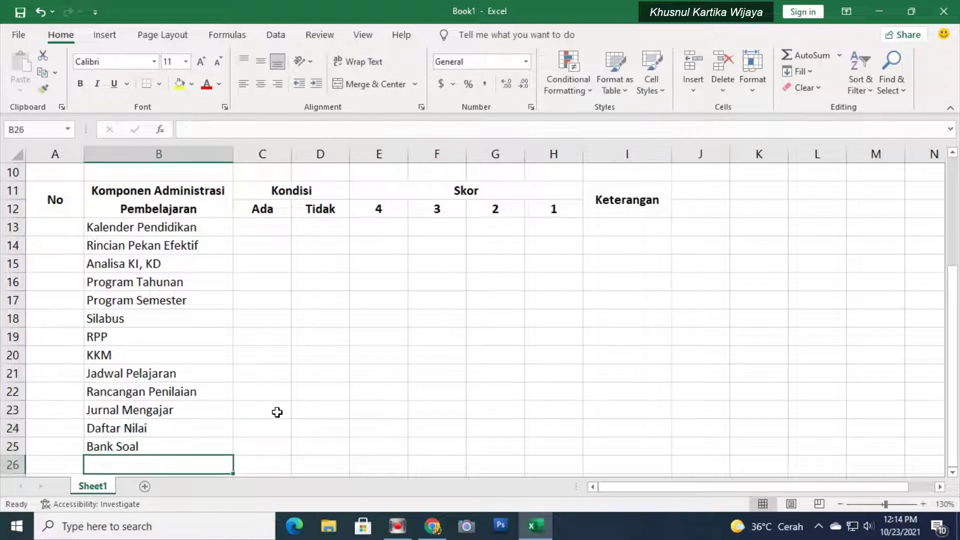
text(Materi P)
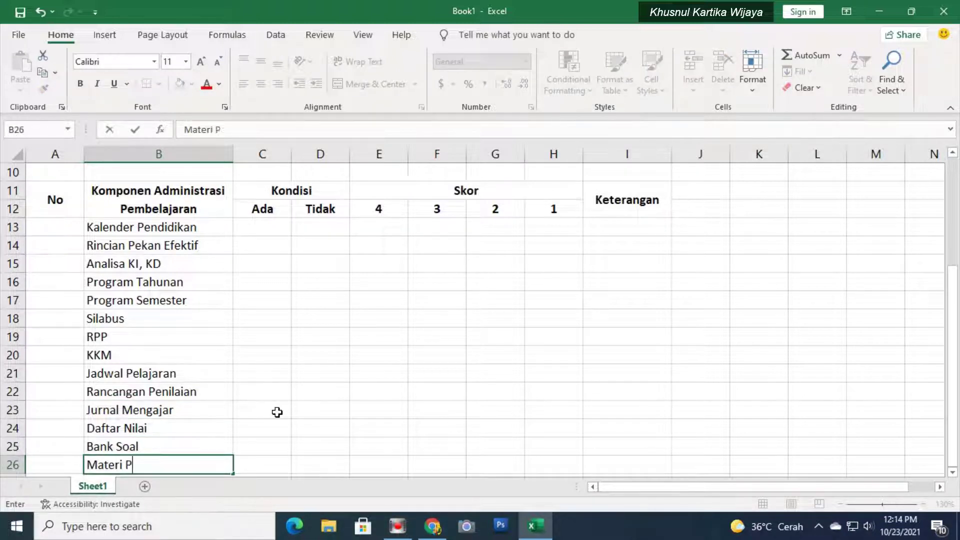
text(elajaran / Referensi / )
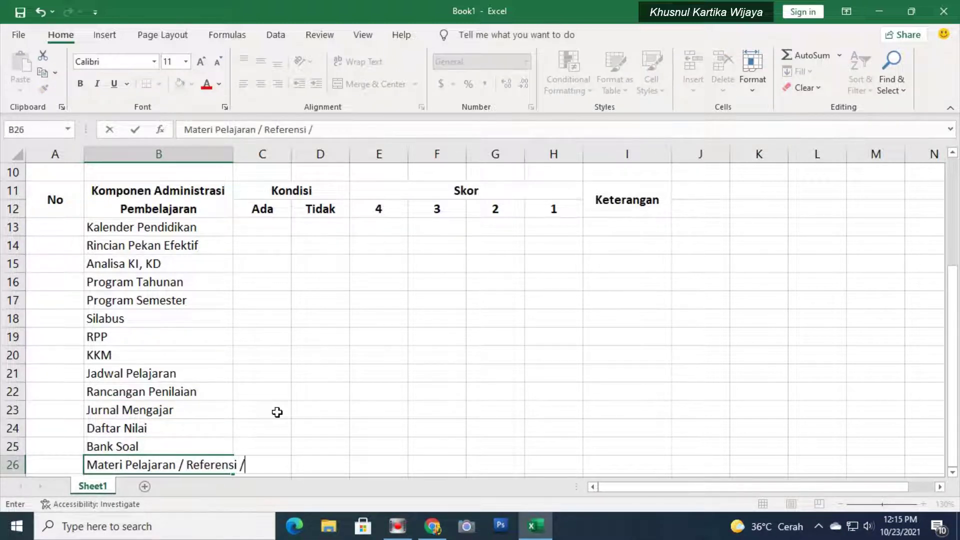
text(Sumber Be;)
key(BackSpace)
text(lajar)
key(Return)
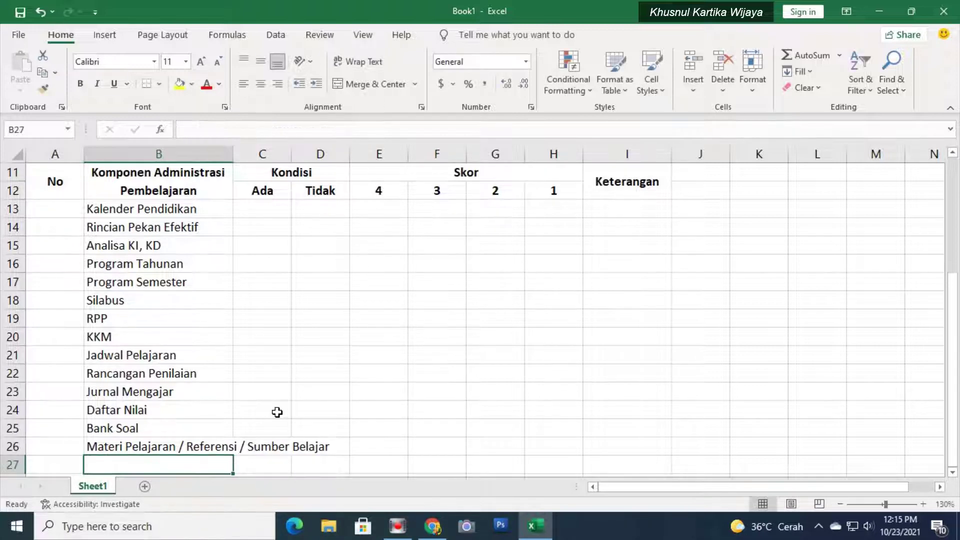
text(Absensi)
key(BackSpace)
key(BackSpace)
key(BackSpace)
text(Daftar A)
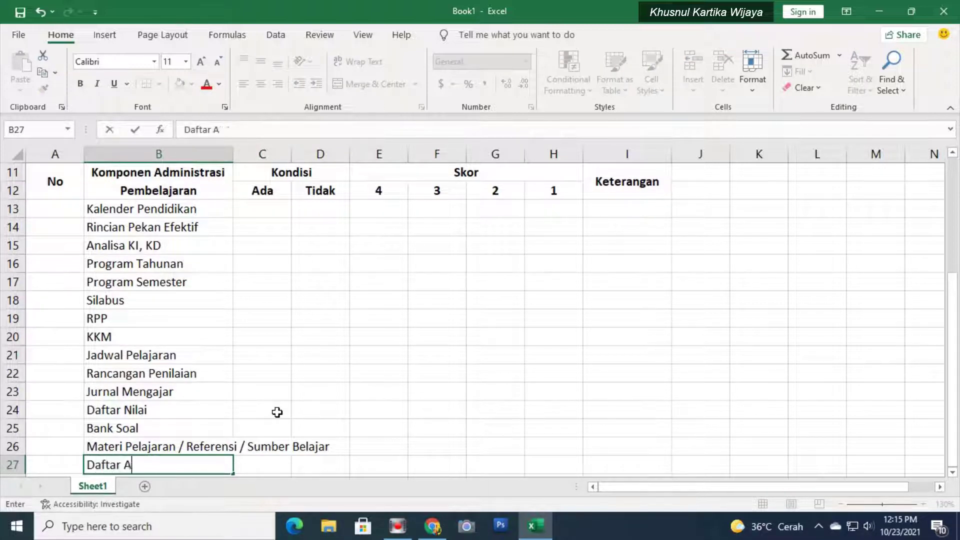
text(bsensi Siswa)
key(Return)
click(208, 427)
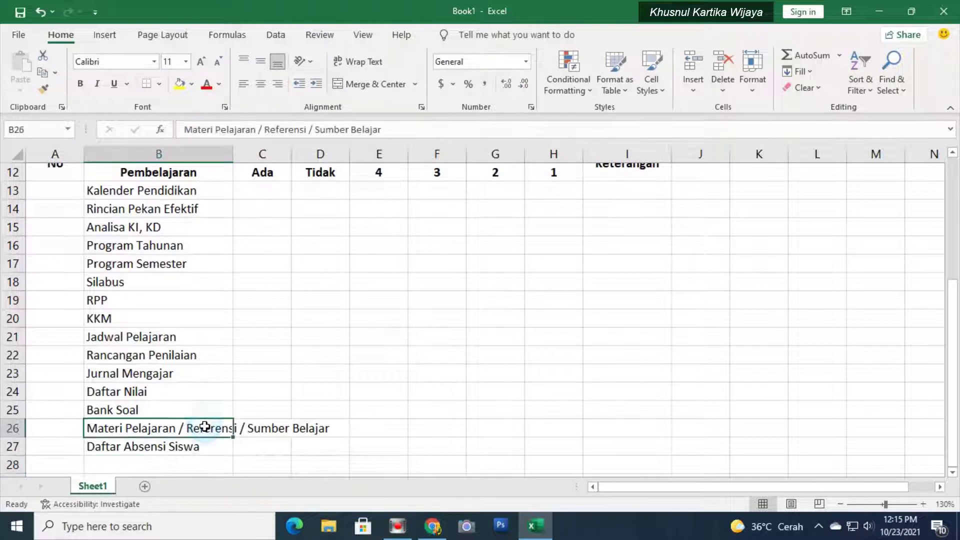
Step: Number the items 1 to 15 in A13:A27 with a fill series and centre them
scroll(196, 411, up, 1)
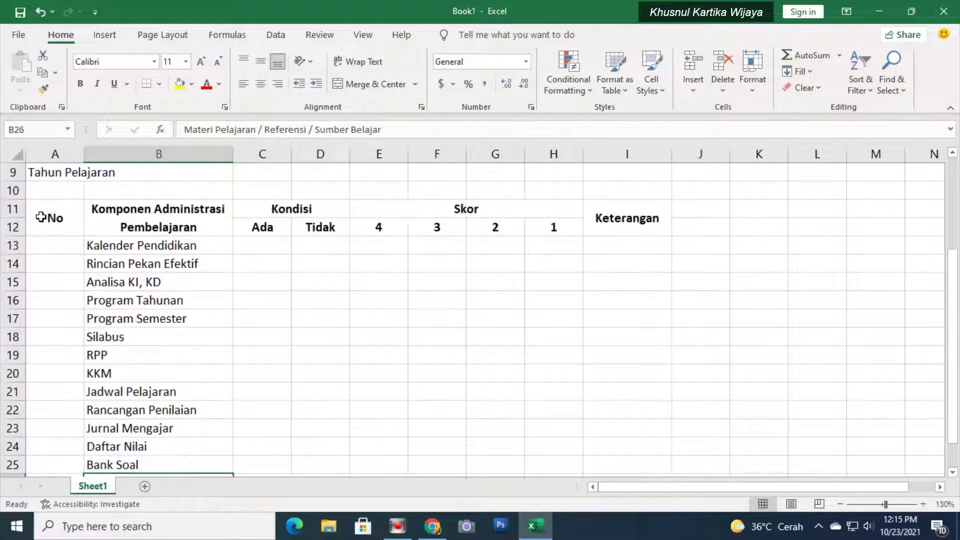
click(51, 249)
text(1)
key(Return)
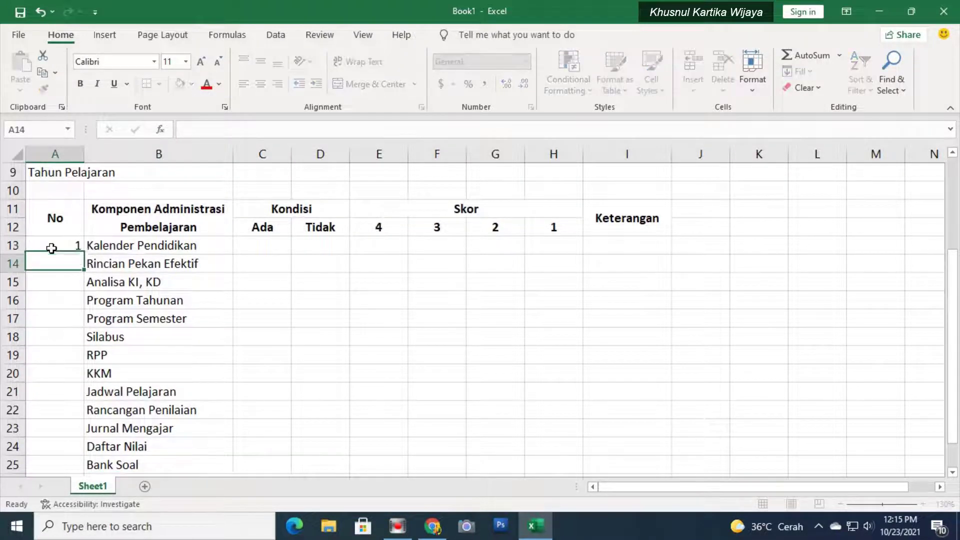
text(2)
key(Return)
click(51, 248)
key(shift+Down)
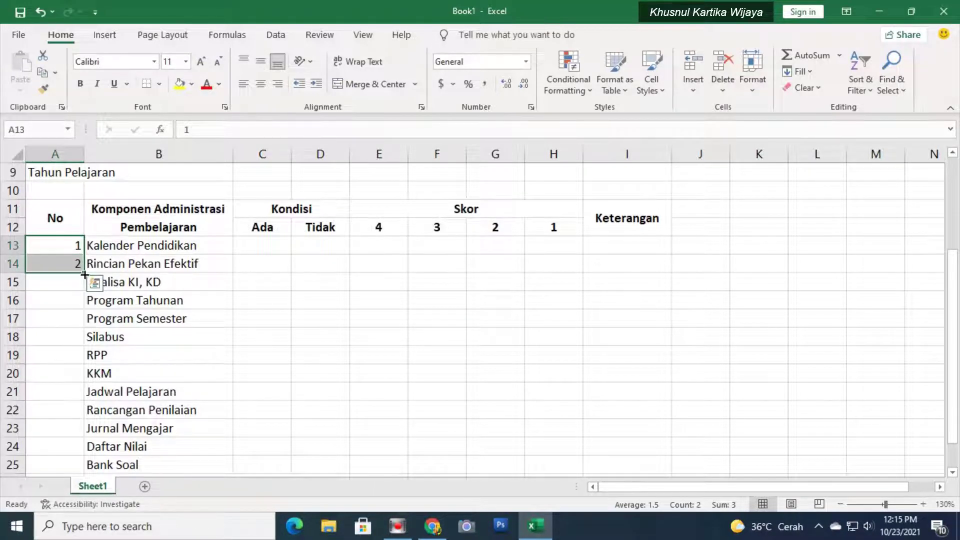
drag(84, 274, 72, 449)
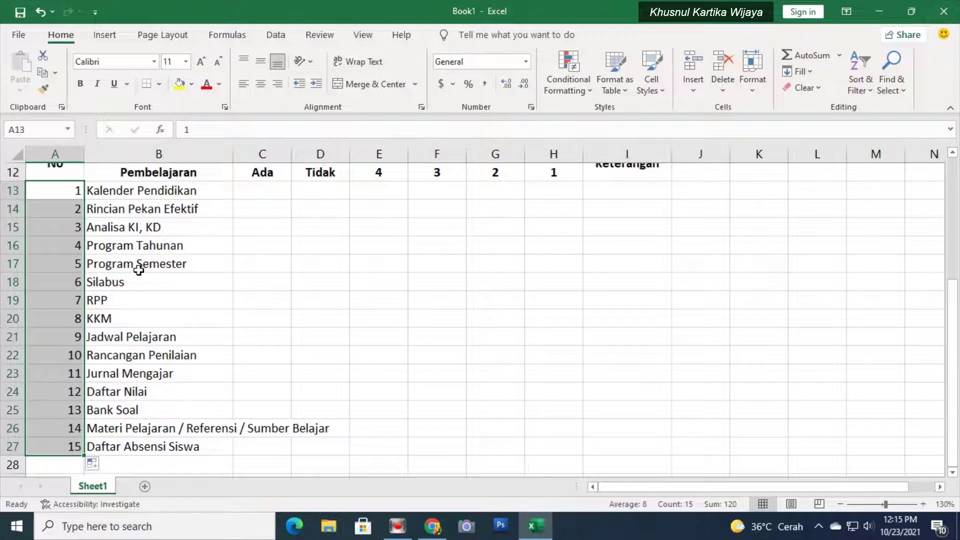
click(261, 85)
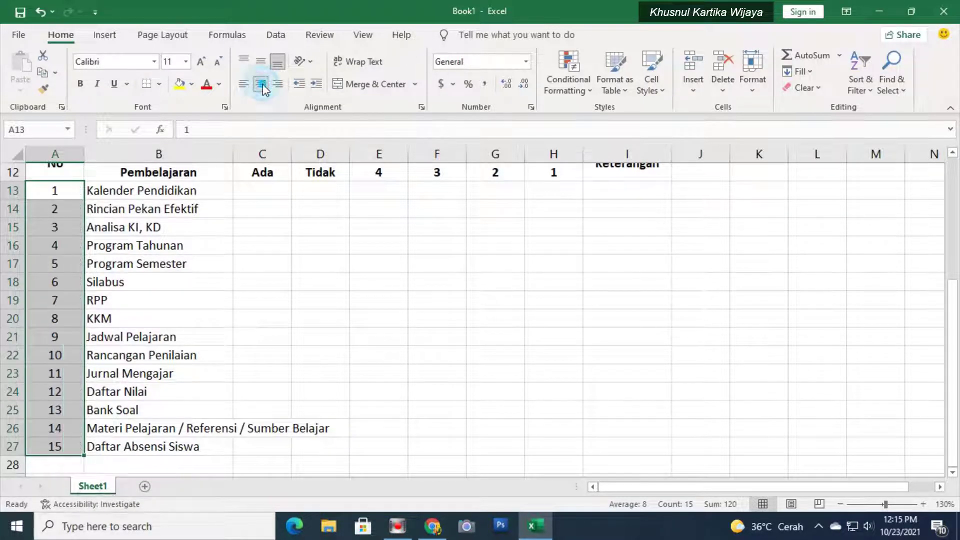
Step: Left-align and vertically centre the component names in B13:B27
drag(206, 191, 187, 443)
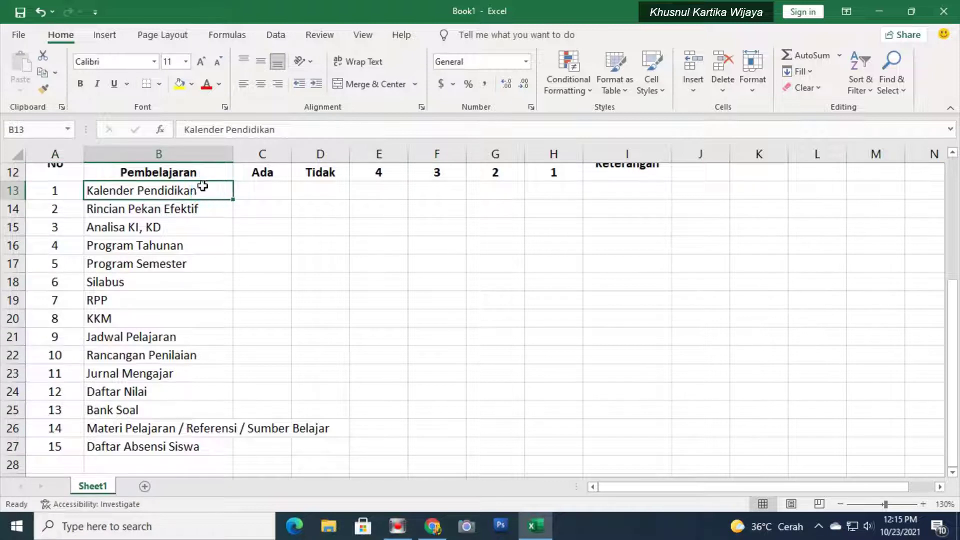
click(244, 83)
click(260, 62)
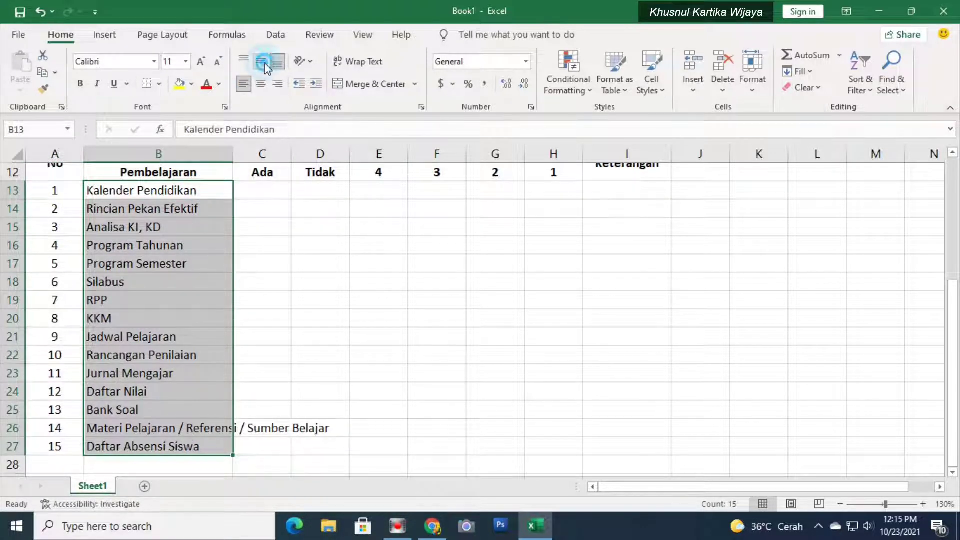
click(164, 350)
Step: Zoom the sheet out to 100% and select rows 13 to 27 of the component table
scroll(139, 310, up, 1)
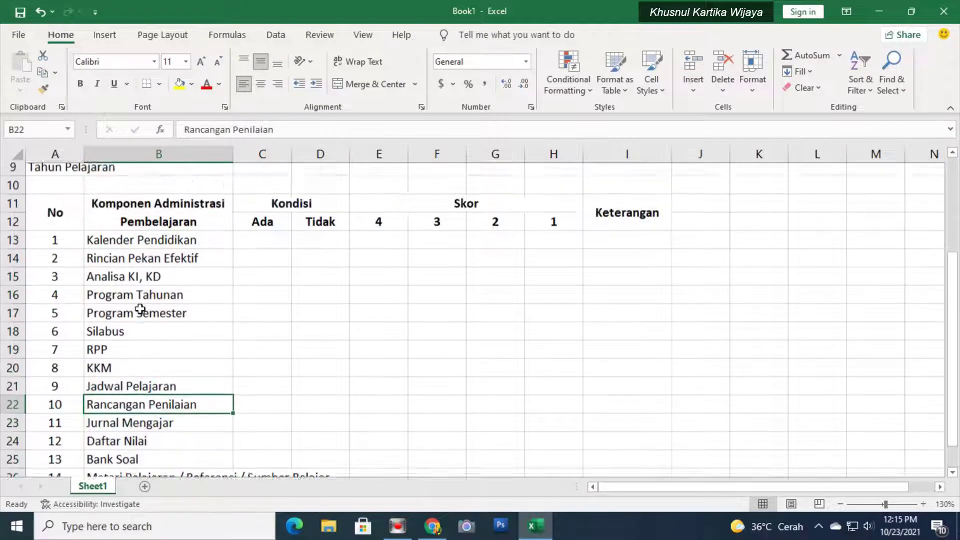
click(840, 504)
click(839, 504)
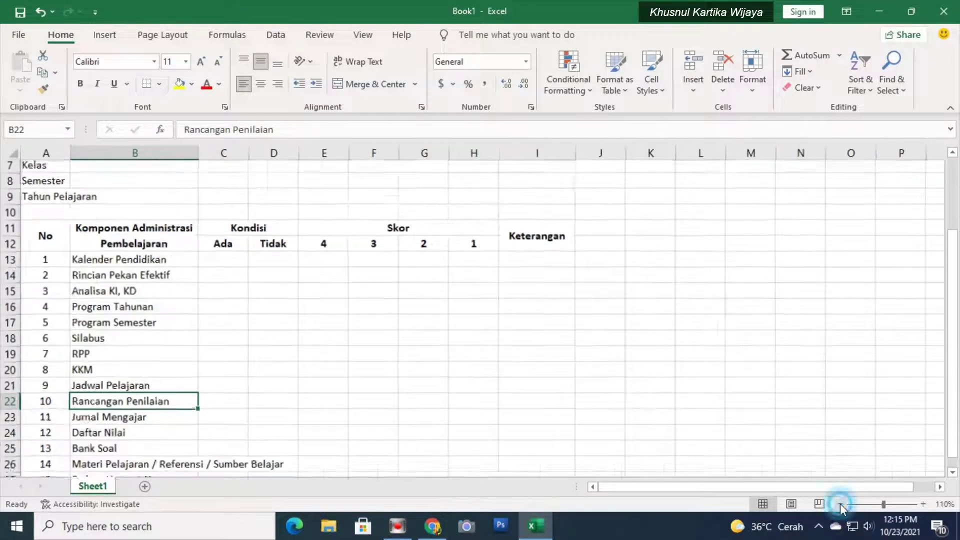
click(840, 504)
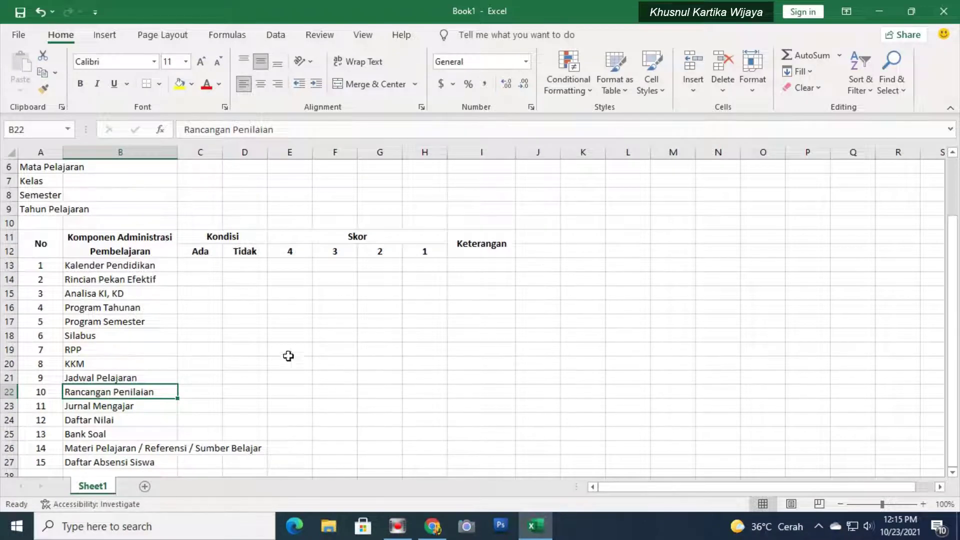
scroll(52, 243, down, 1)
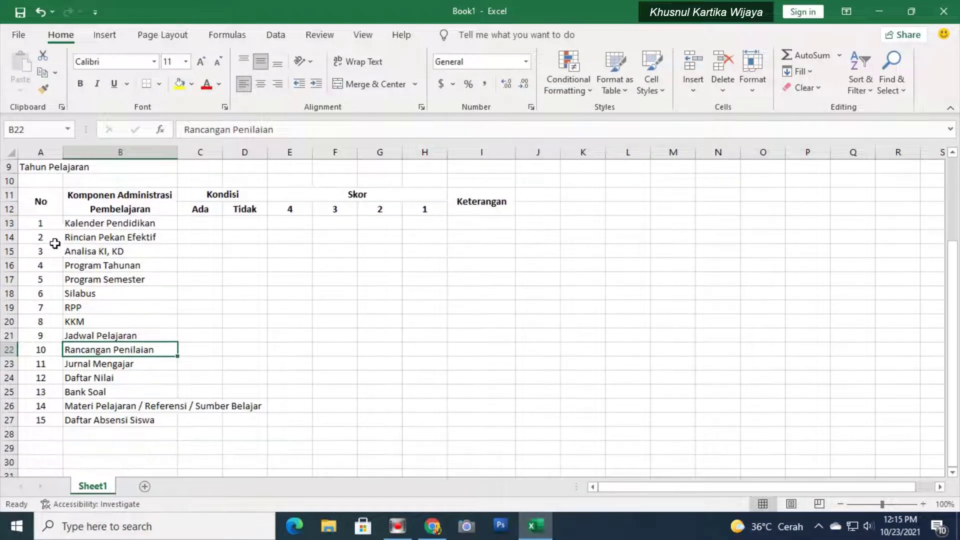
drag(15, 223, 37, 420)
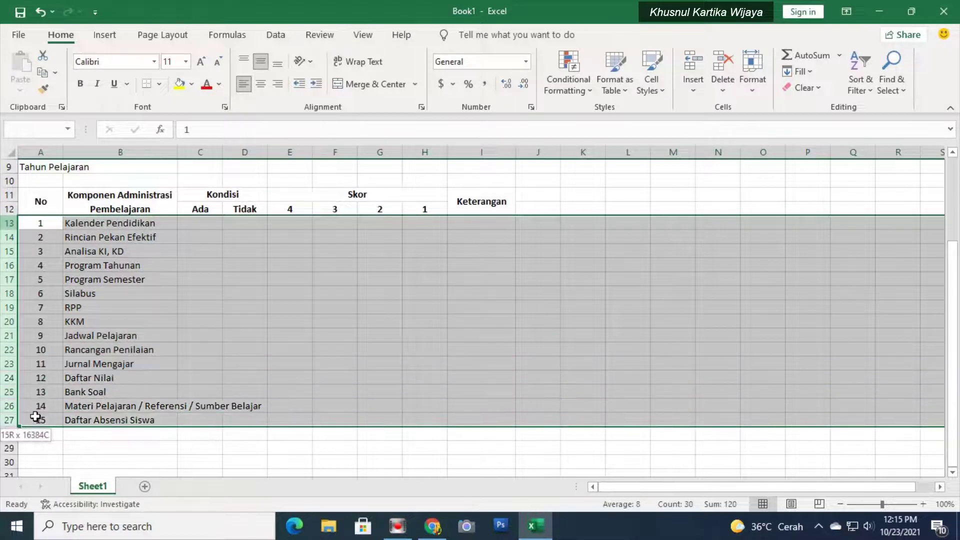
Step: Set rows 13–27 to a row height of 20, then select the table A11:I27
right_click(10, 300)
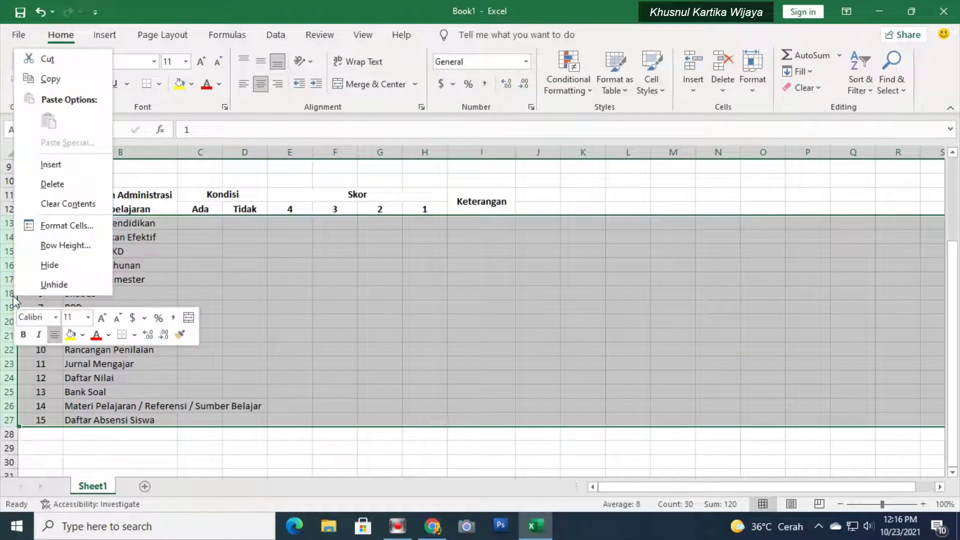
click(74, 255)
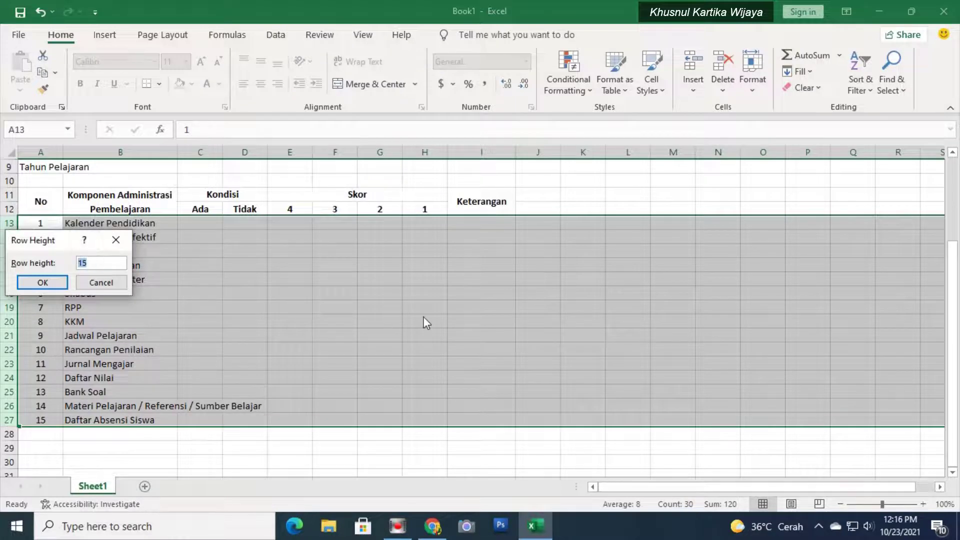
key(Return)
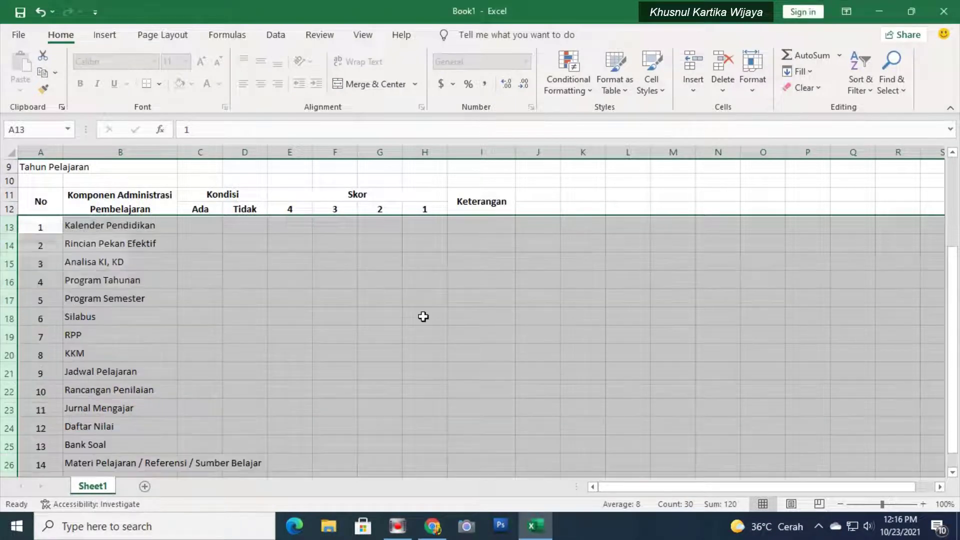
click(275, 257)
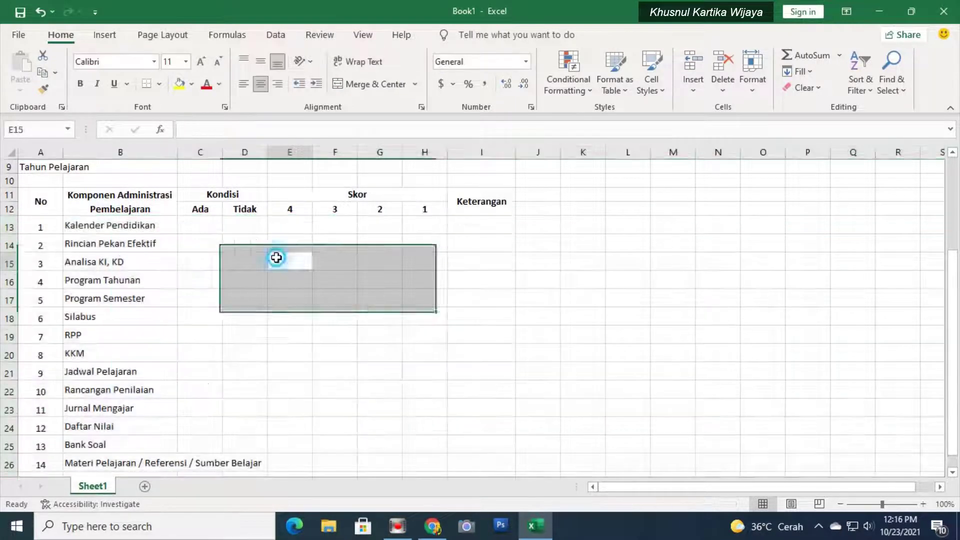
mouse_move(42, 201)
mouse_down()
mouse_move(503, 355)
mouse_move(497, 451)
mouse_up()
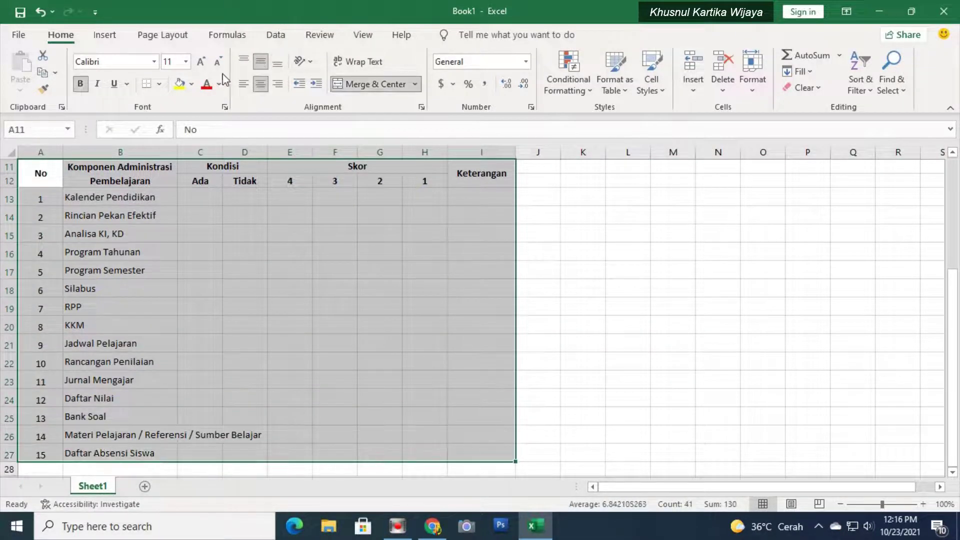
Step: Give A11:I27 all borders, wrap the long item in B26, and widen column B
click(159, 83)
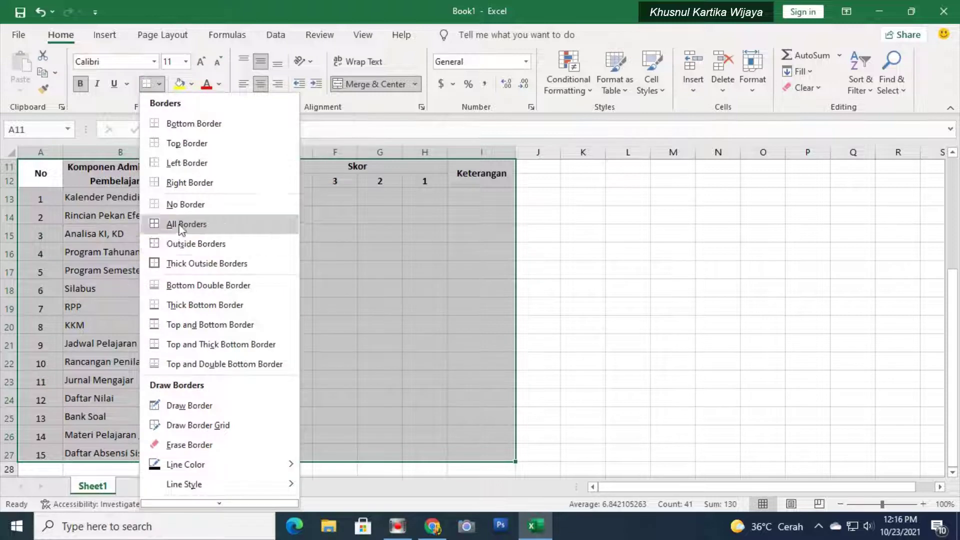
click(186, 224)
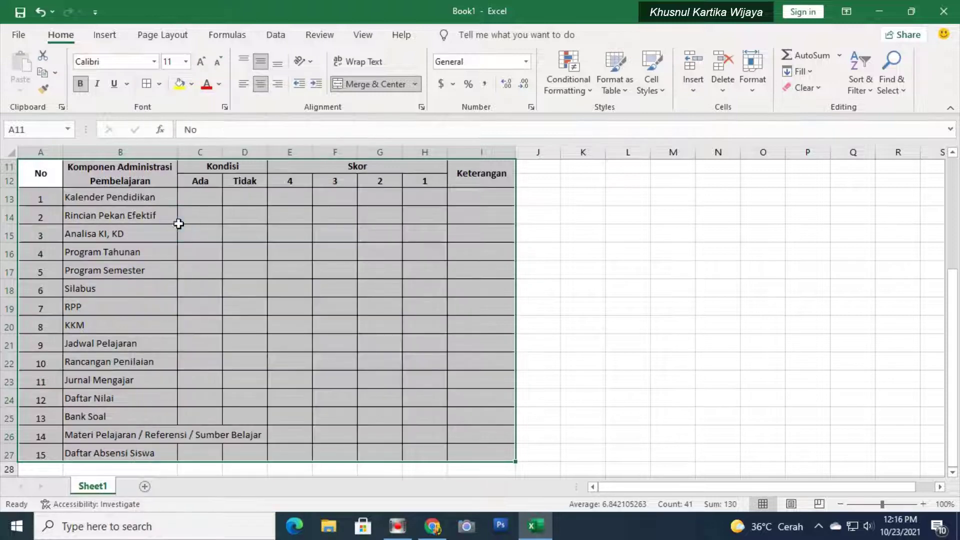
click(133, 439)
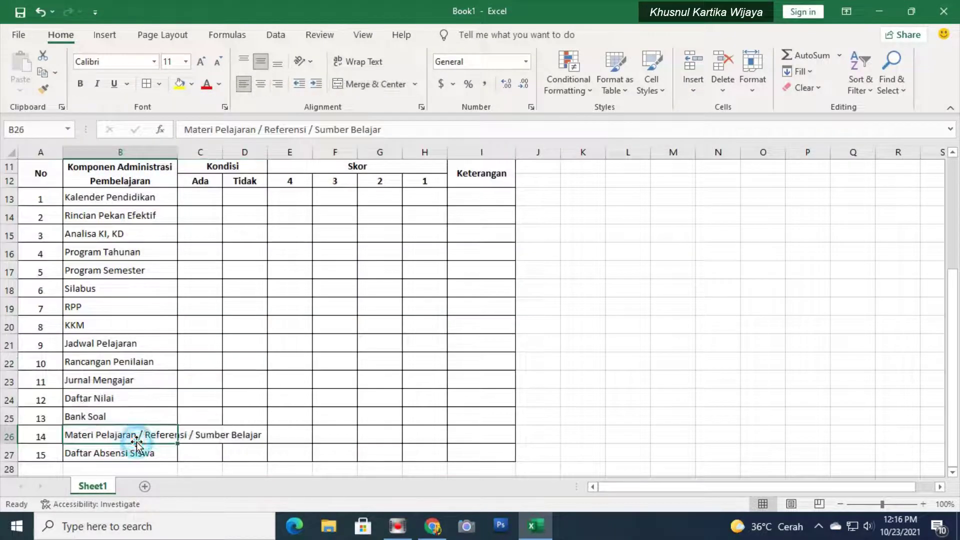
click(362, 66)
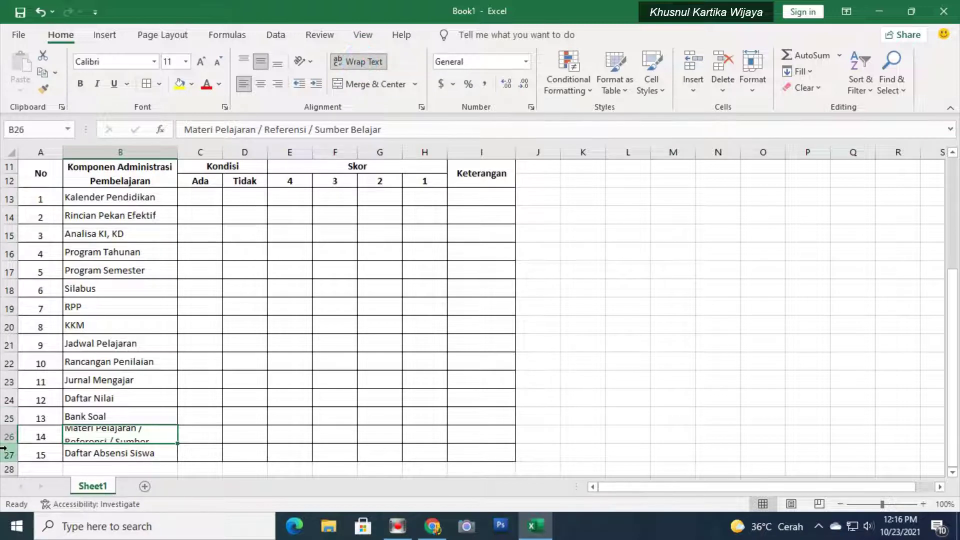
drag(10, 443, 10, 463)
scroll(43, 439, up, 1)
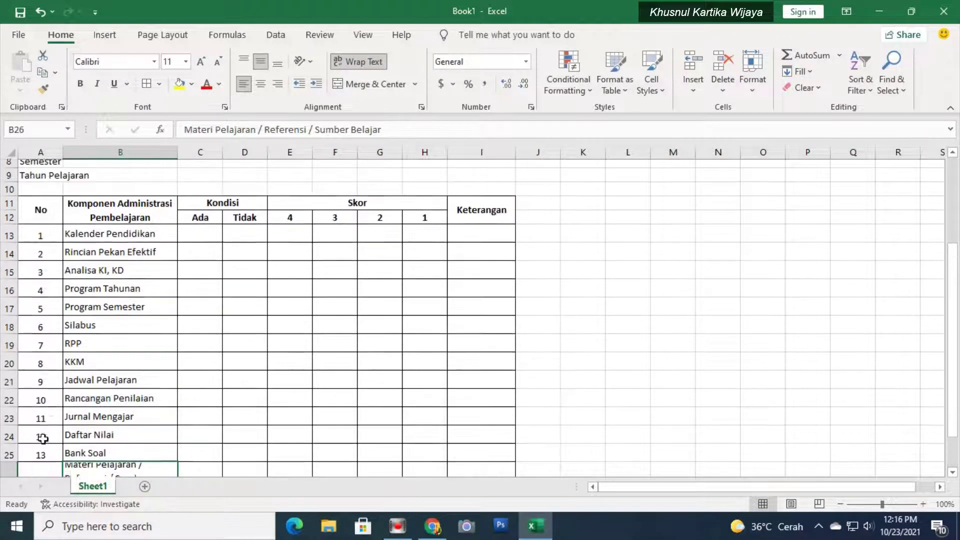
scroll(51, 435, down, 1)
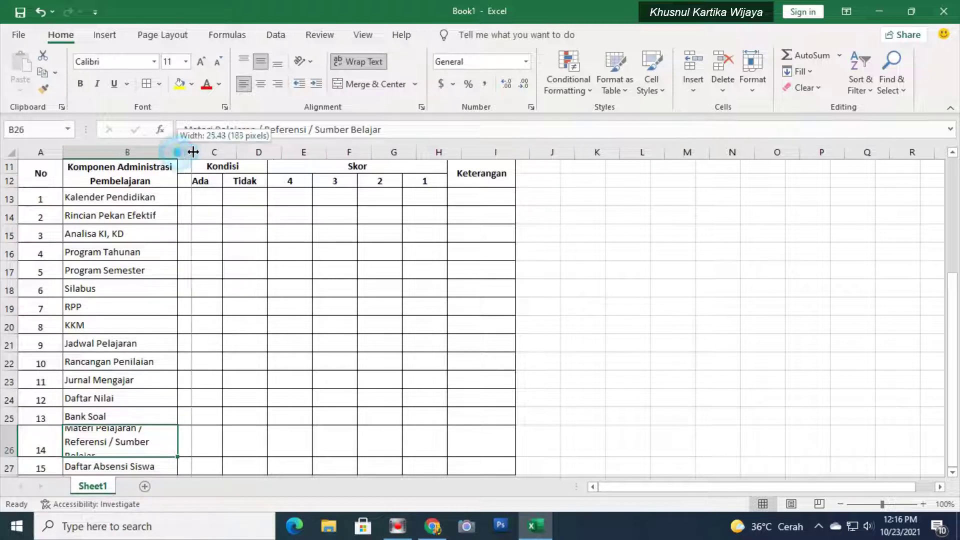
drag(177, 153, 199, 151)
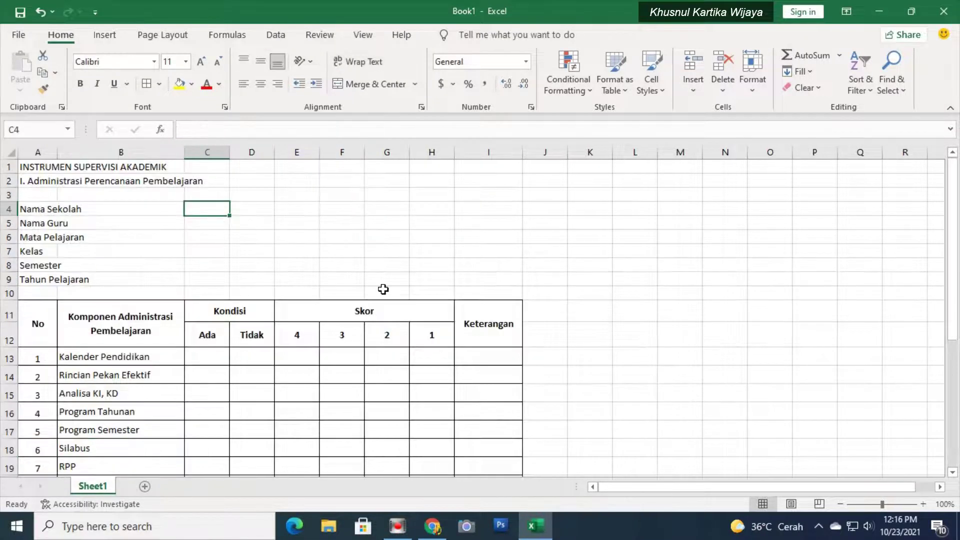
Step: Fill C4:C9 with SMPN 1 GONDANGLEGI, the teacher's name, INFORMATIKA, IX (SEMBILAN), semester 2 and 2021/2022
text(:)
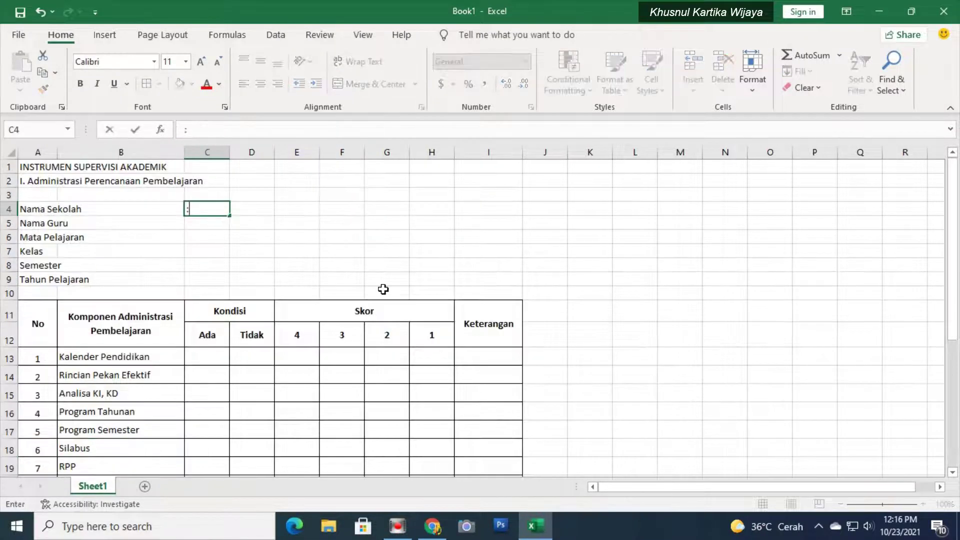
text( SMPN )
text(1 GONDANGLEGI)
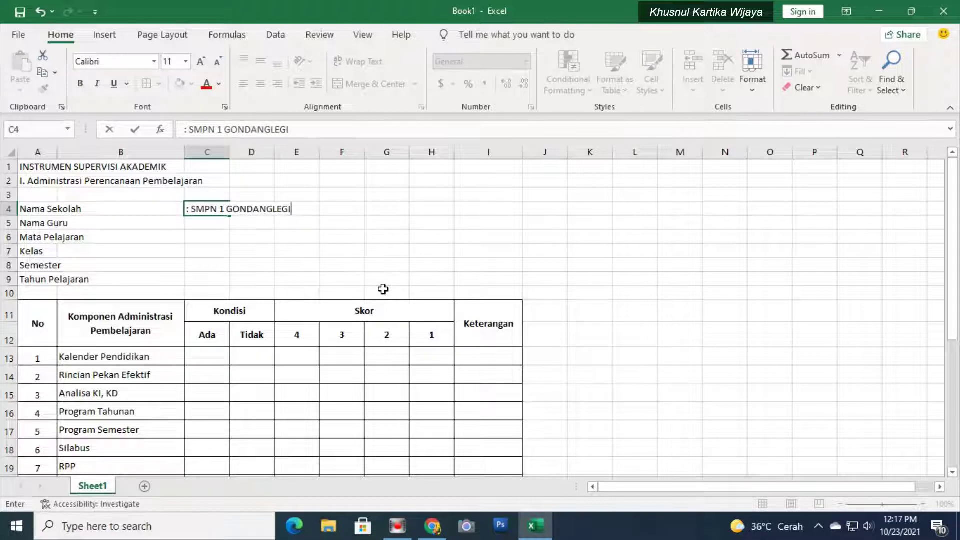
key(Return)
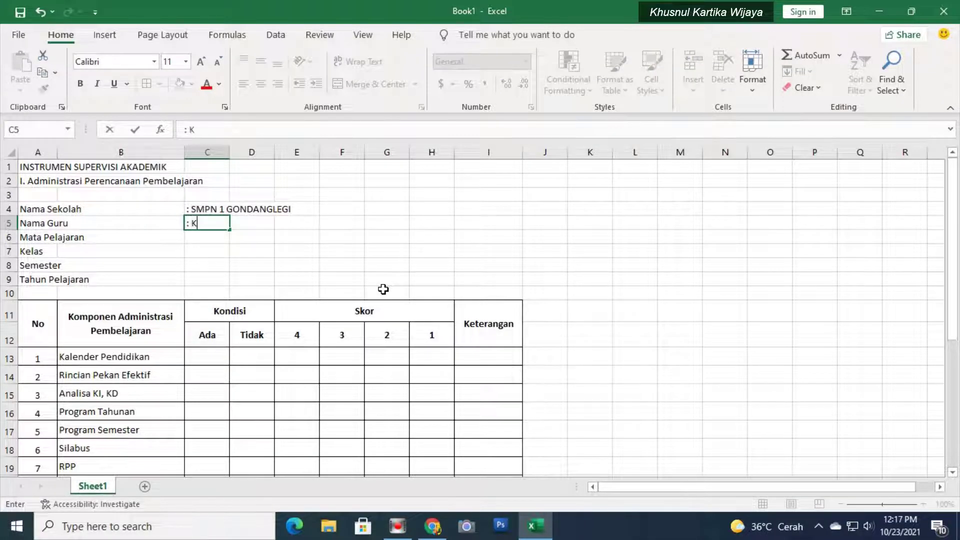
key(Return)
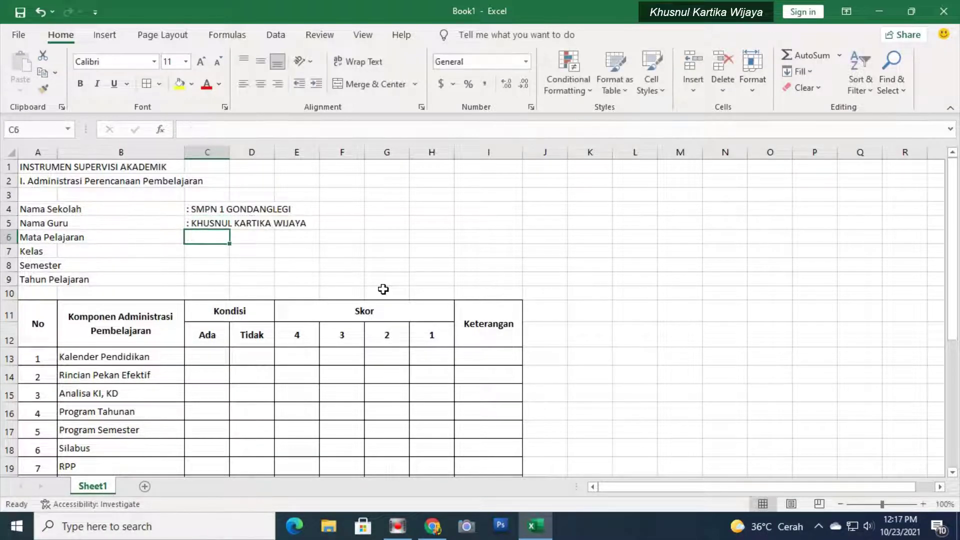
text(: INFORMATIKA)
key(Return)
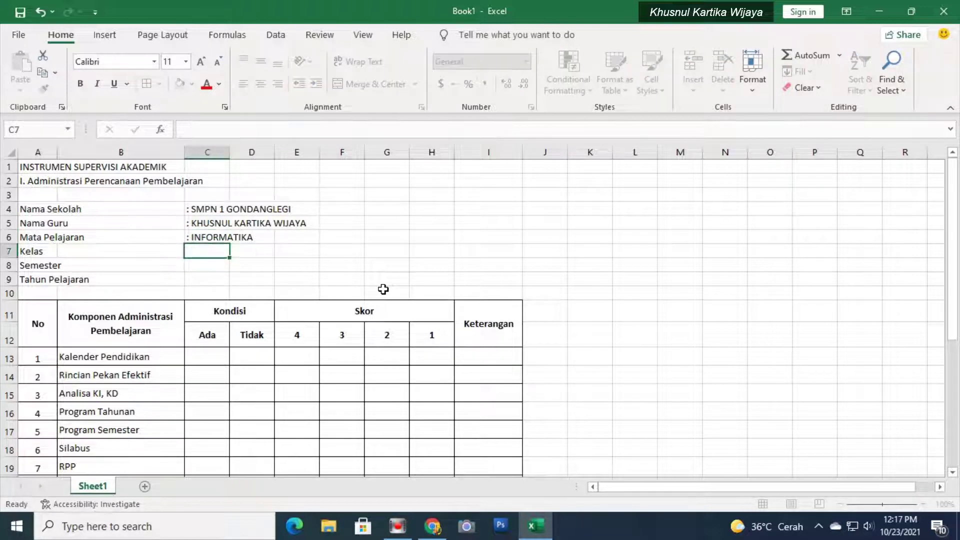
text(: IX (SE)
text(MBILAN)
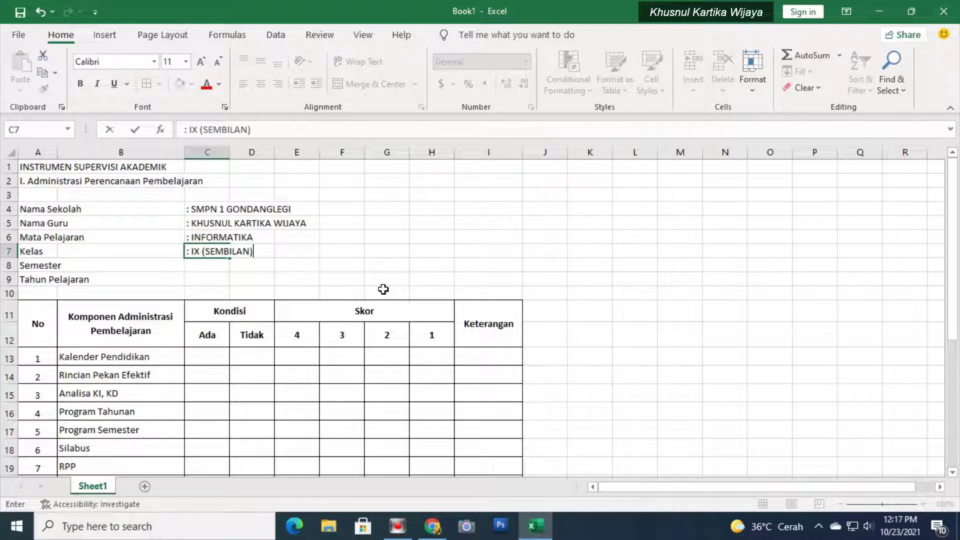
key(Return)
text(: 2)
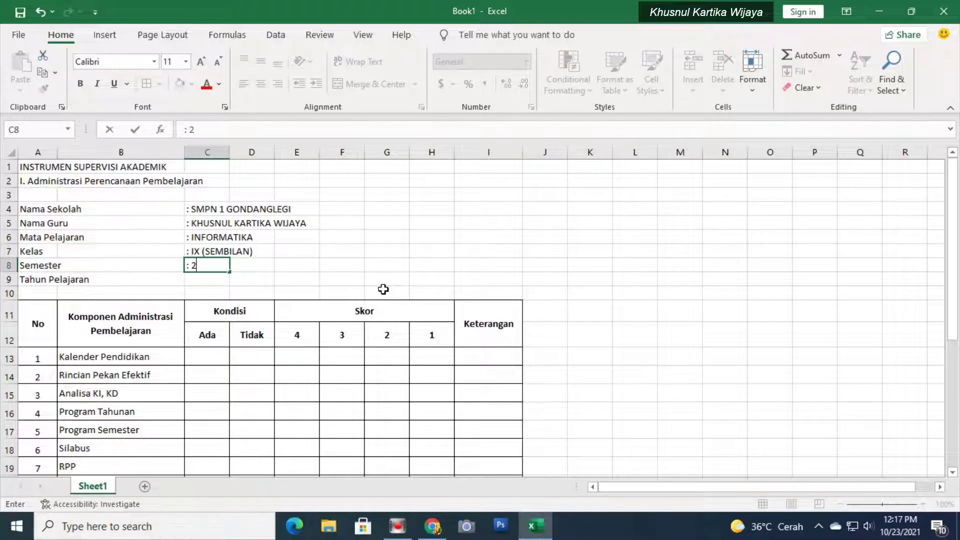
key(Return)
text(: 2021/2022)
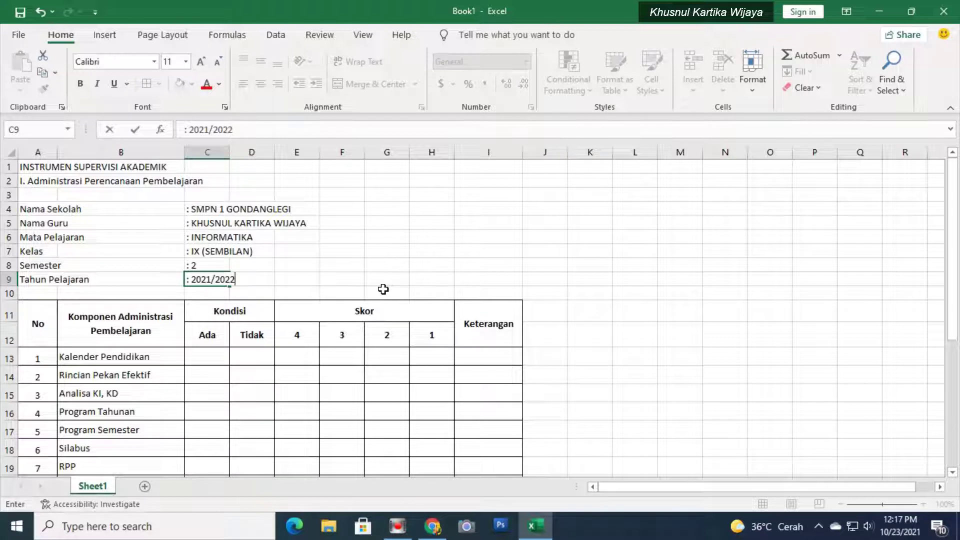
key(Return)
key(Up)
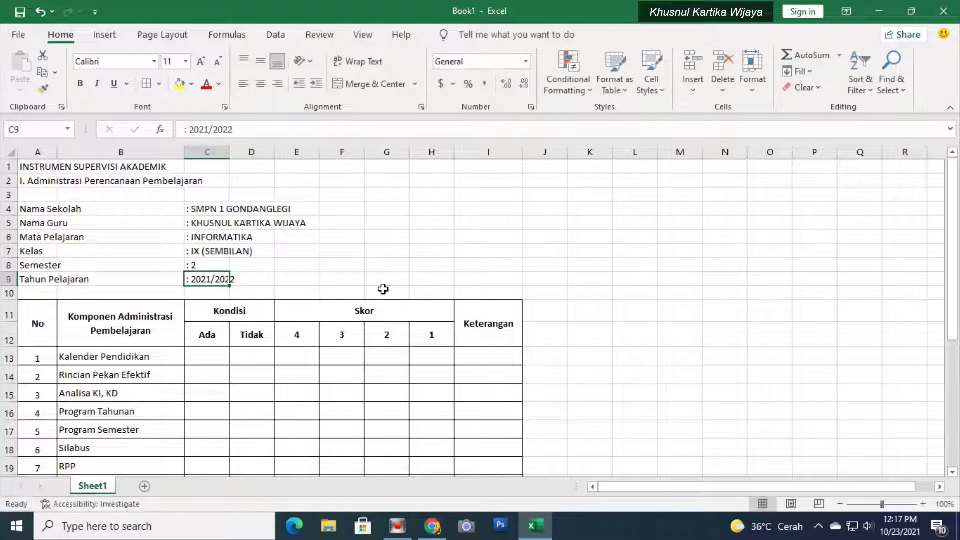
Step: Merge and centre INSTRUMEN SUPERVISI AKADEMIK across A1:I1, then bold it and enlarge its font
drag(48, 165, 488, 161)
click(375, 84)
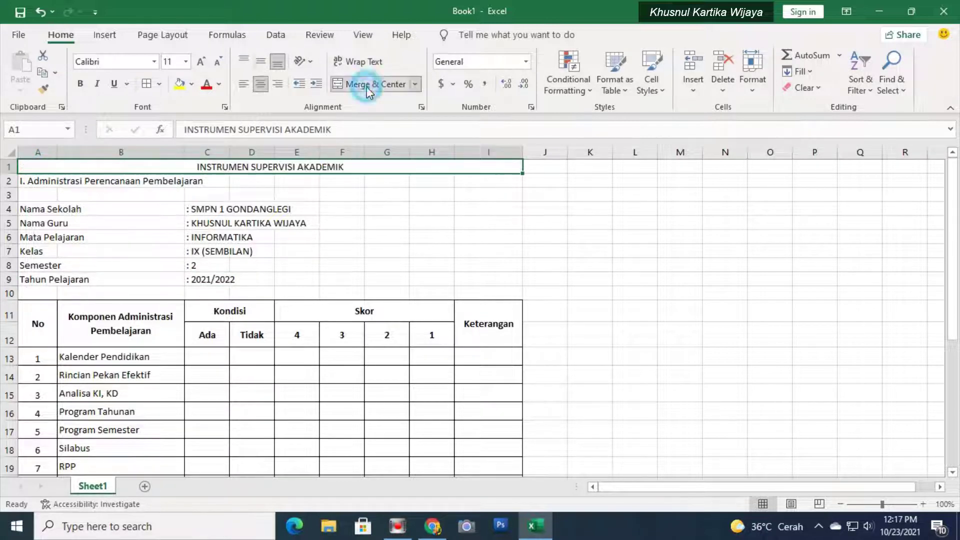
click(260, 61)
click(79, 85)
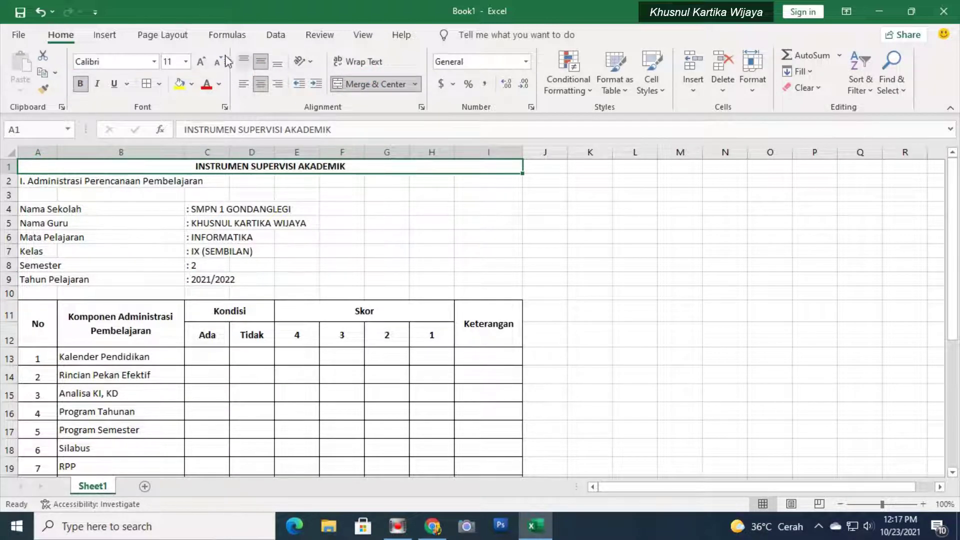
click(201, 62)
click(201, 62)
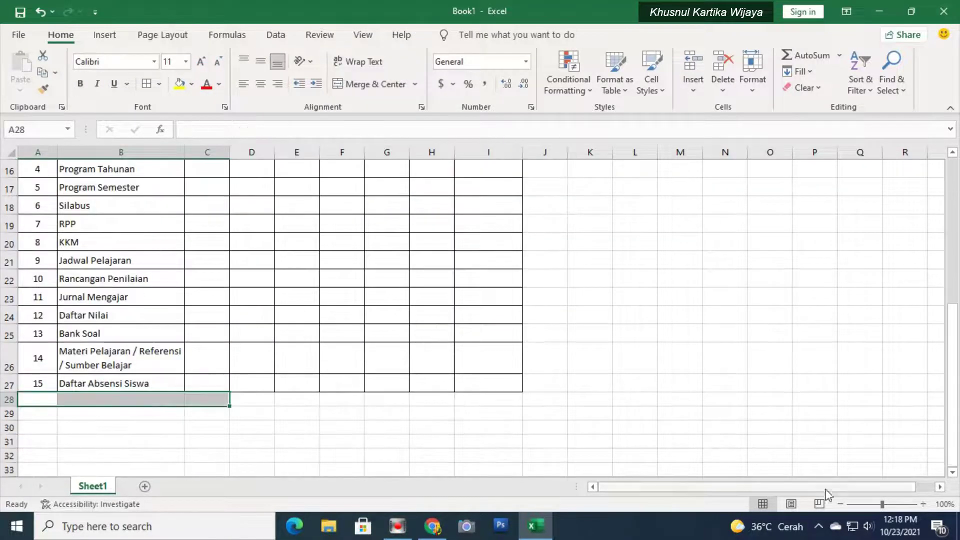
click(840, 504)
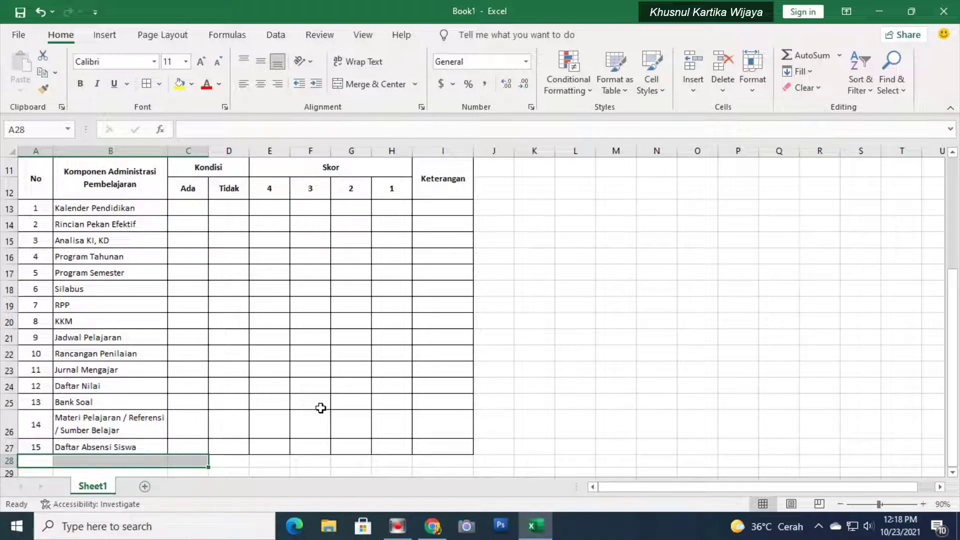
key(shift+Right)
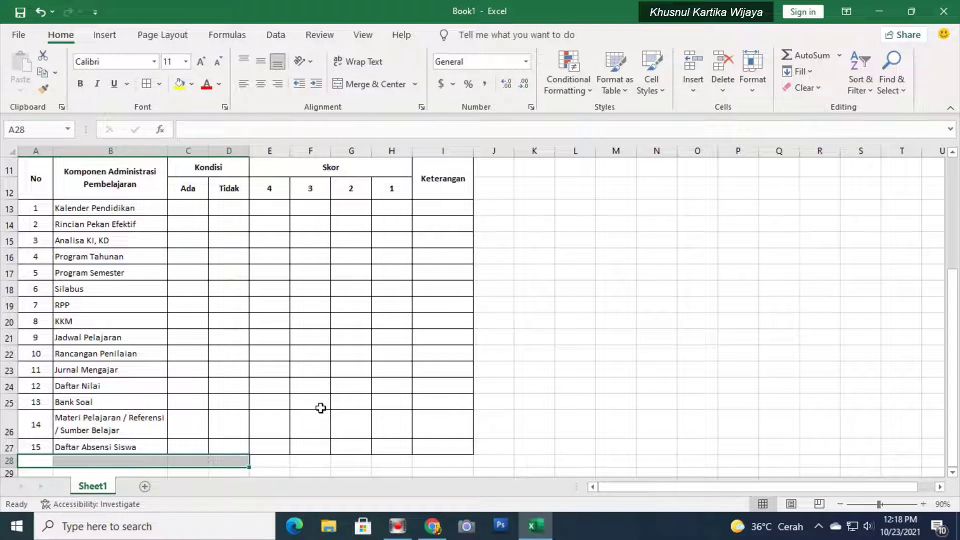
Step: Merge A28:D28 with a JUMLAH SKOR label and apply all borders to A28:I28
click(359, 85)
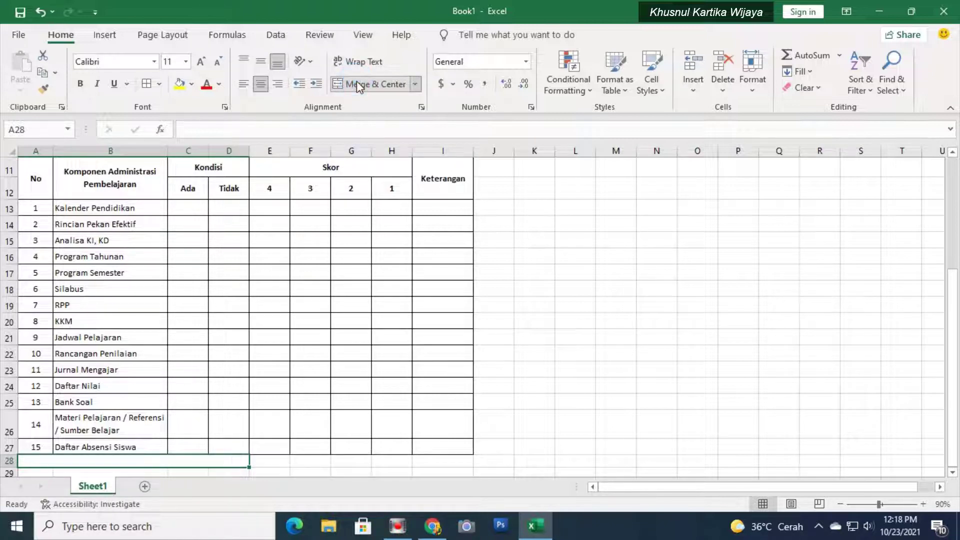
text(jum)
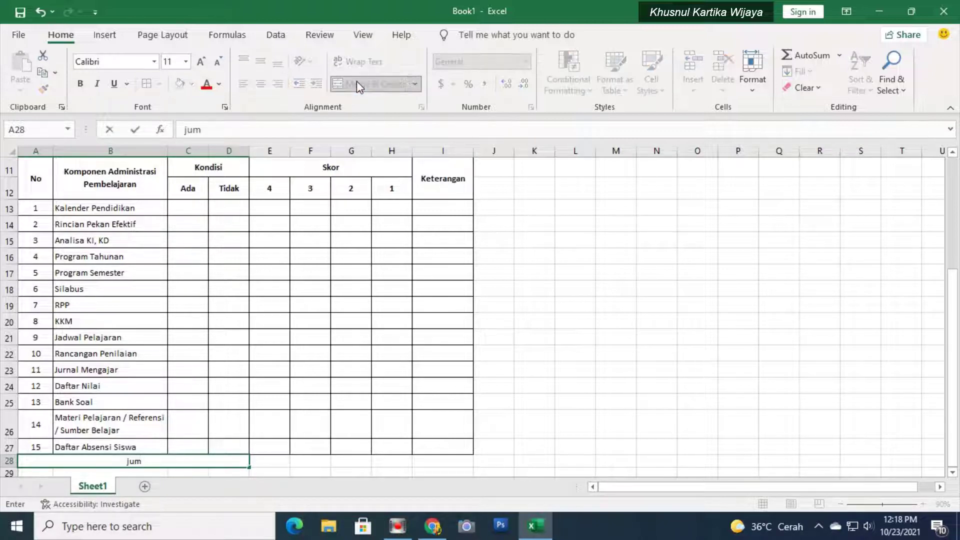
text(JUM)
text(AH SEKO)
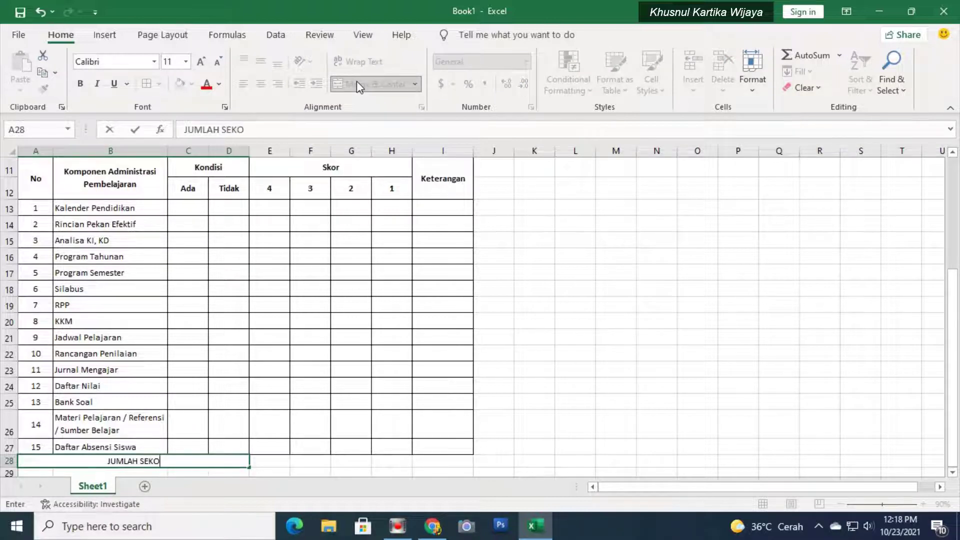
key(BackSpace)
key(BackSpace)
key(BackSpace)
text(KOR)
key(Tab)
key(Tab)
key(Left)
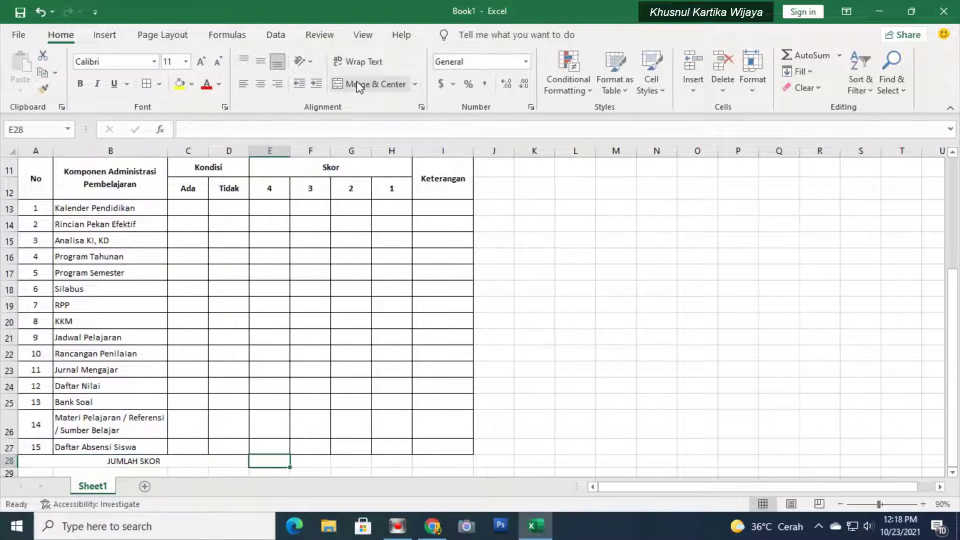
scroll(300, 299, down, 2)
drag(133, 356, 442, 354)
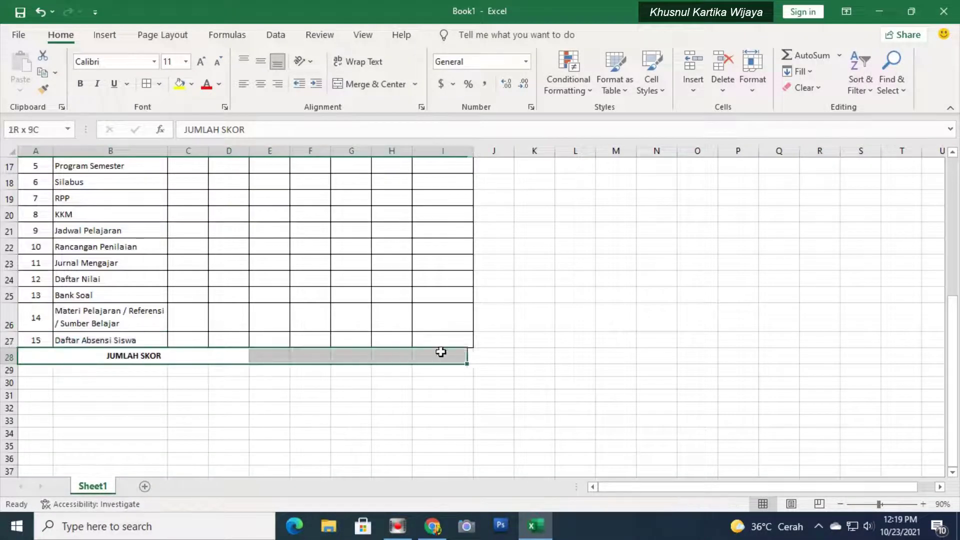
click(150, 84)
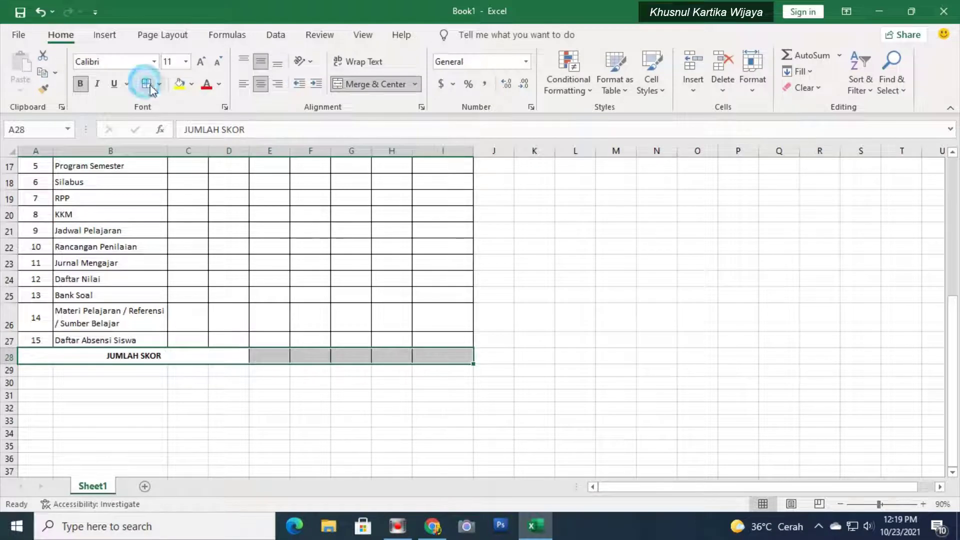
click(338, 446)
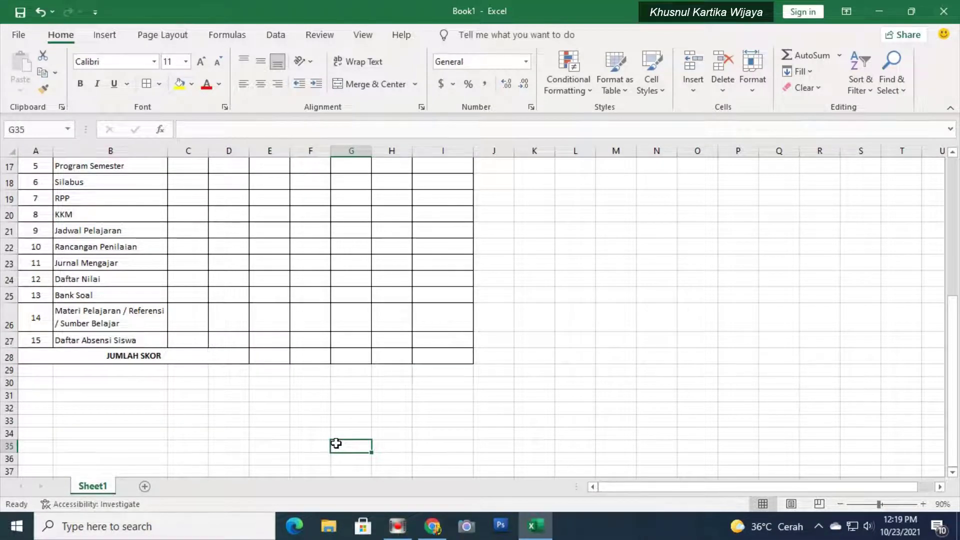
Step: Enter the two scoring formula descriptions in C30 and C31, the second reading (Skor Maks / Skor Perolehan ) x 100
scroll(310, 442, down, 1)
drag(13, 315, 13, 329)
scroll(115, 385, down, 3)
scroll(224, 312, down, 3)
text(Rumus Penyekoran :)
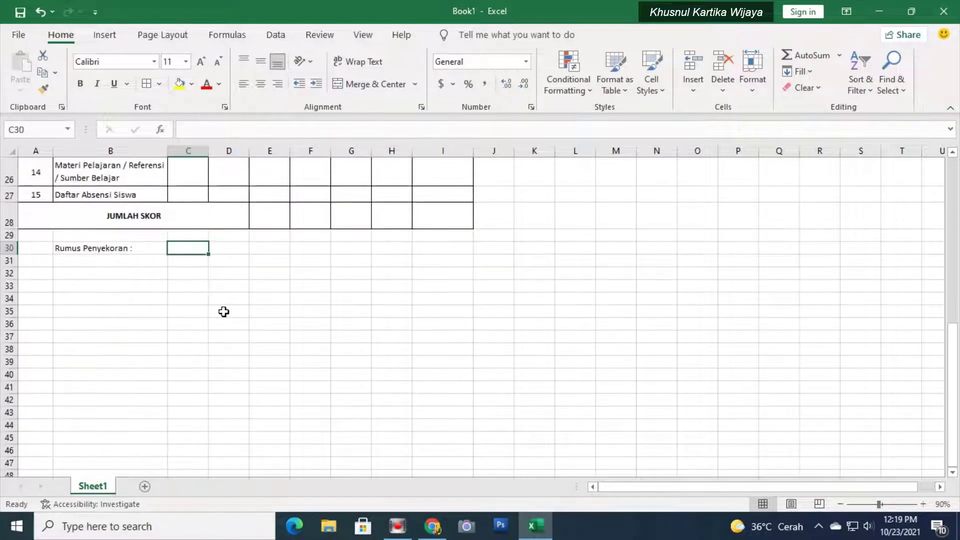
text(Skor Perolehan / )
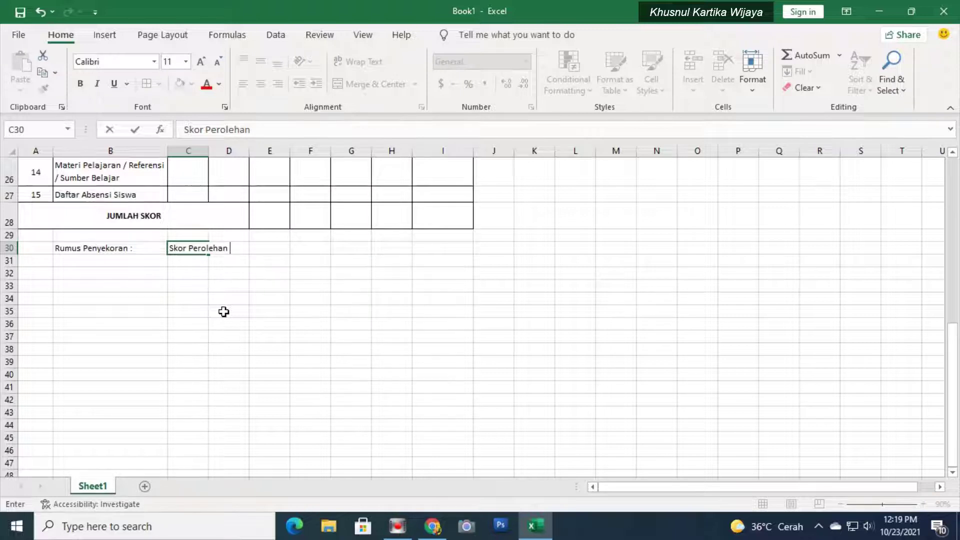
text(Skor Maksimi)
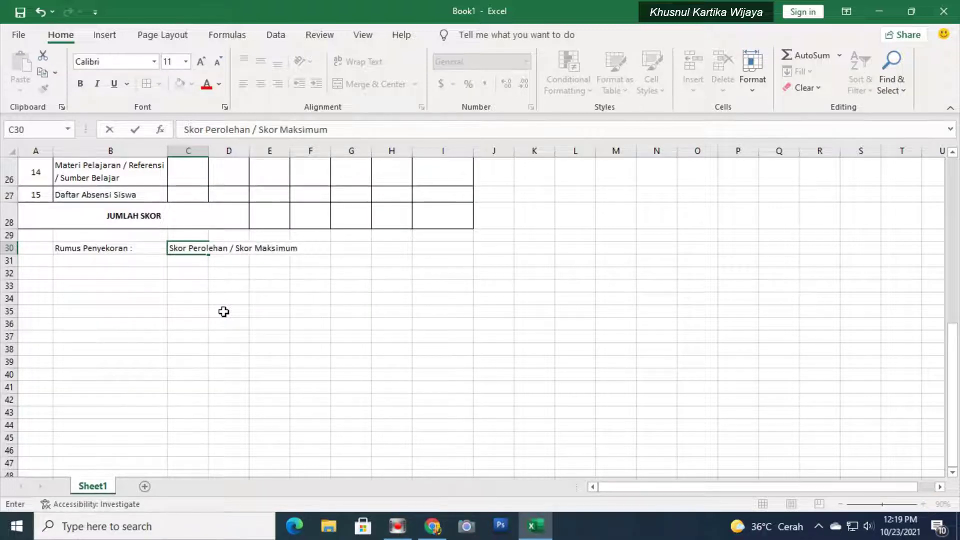
key(BackSpace)
key(BackSpace)
text(kali 100)
key(Return)
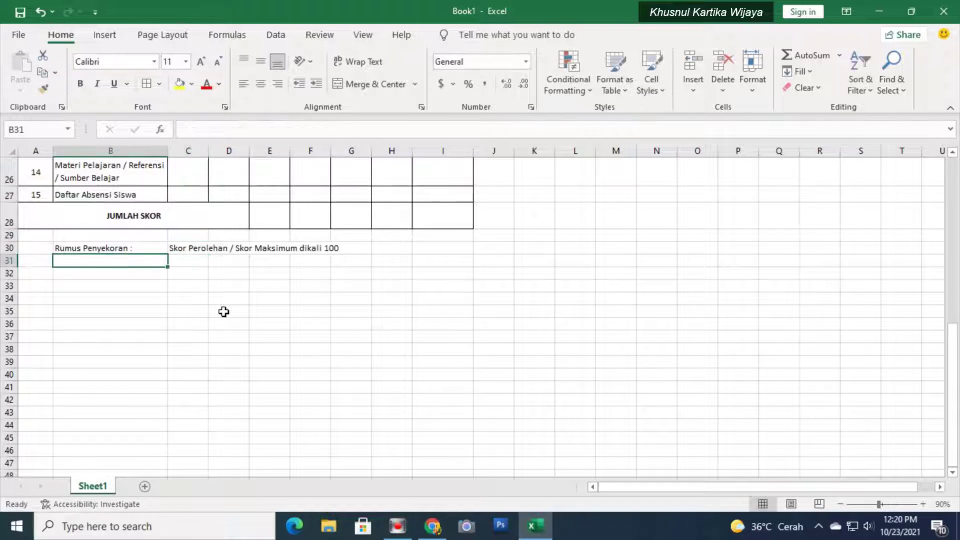
text((Skor)
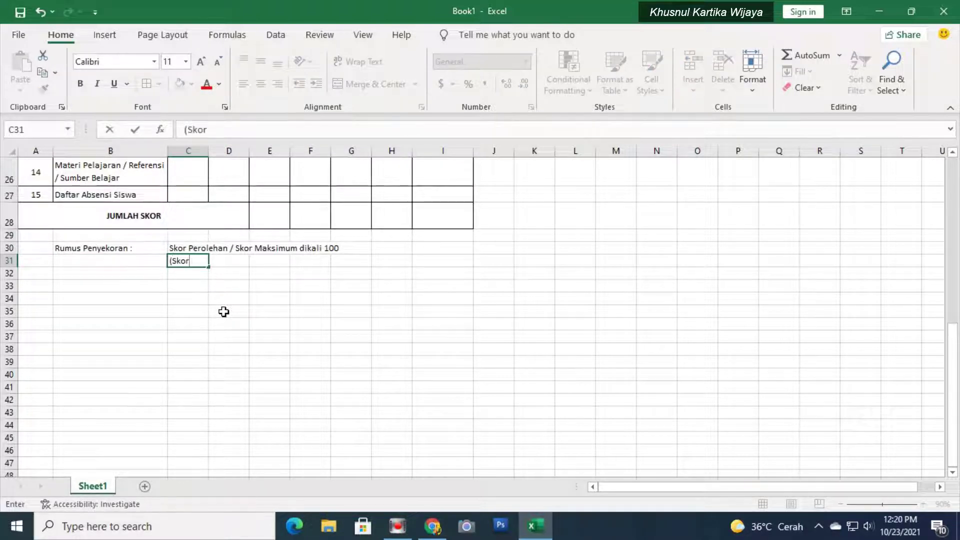
text( Maks)
text( / Skor Perolehan ) x 1)
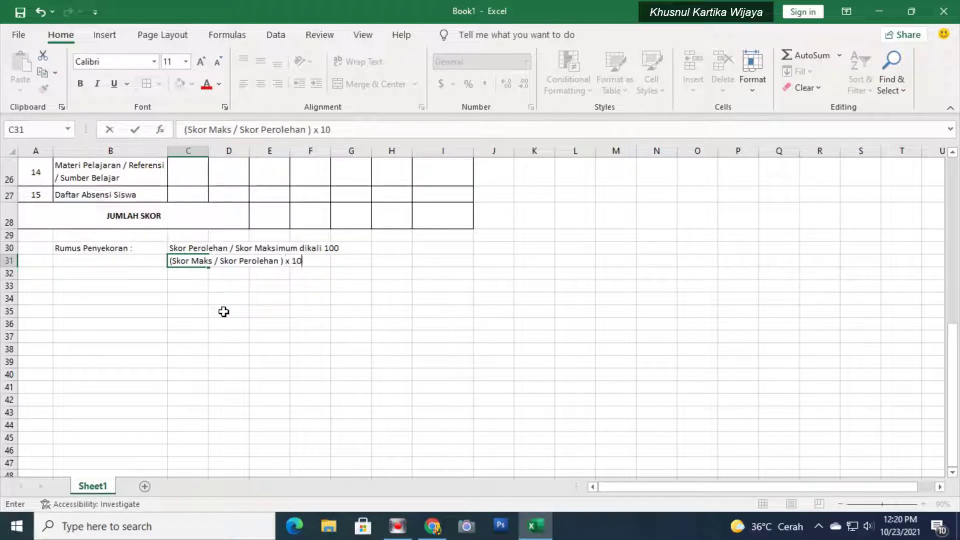
text(0)
key(Return)
key(Return)
Step: Label B33 'Ketercapaian'
key(Left)
text(Ketercapaian)
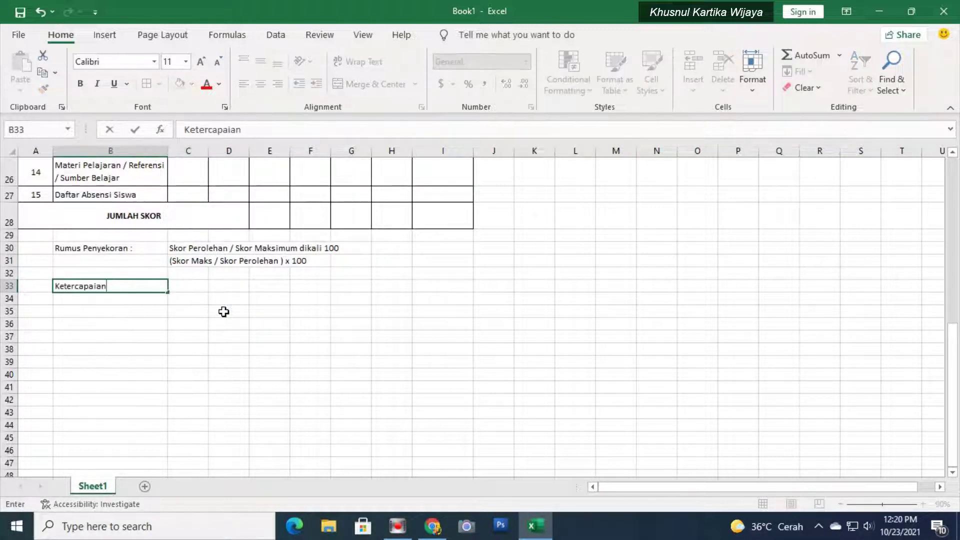
key(Tab)
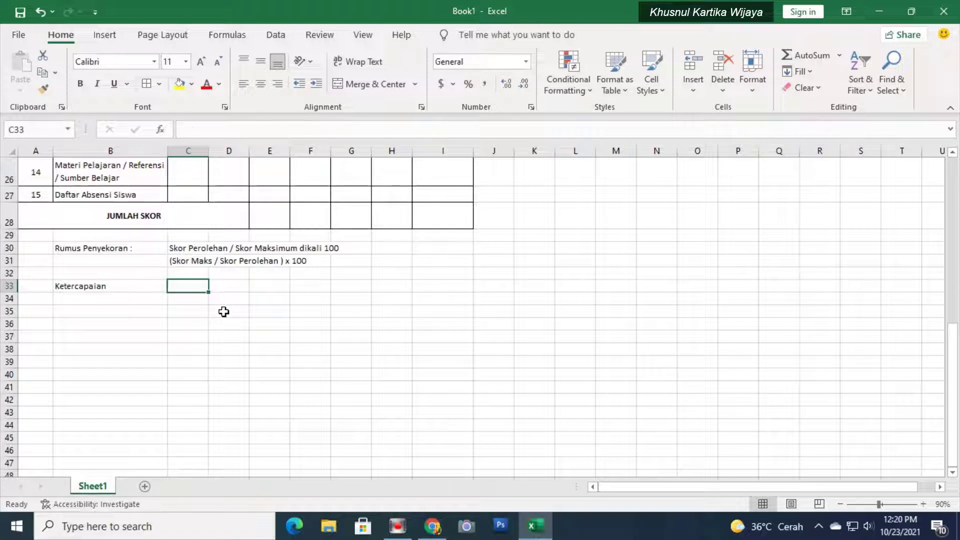
Step: List the ranges 91% - 100%, 70% - 85%, 55% - 69% and < 55% in C33:C36
text(91% - )
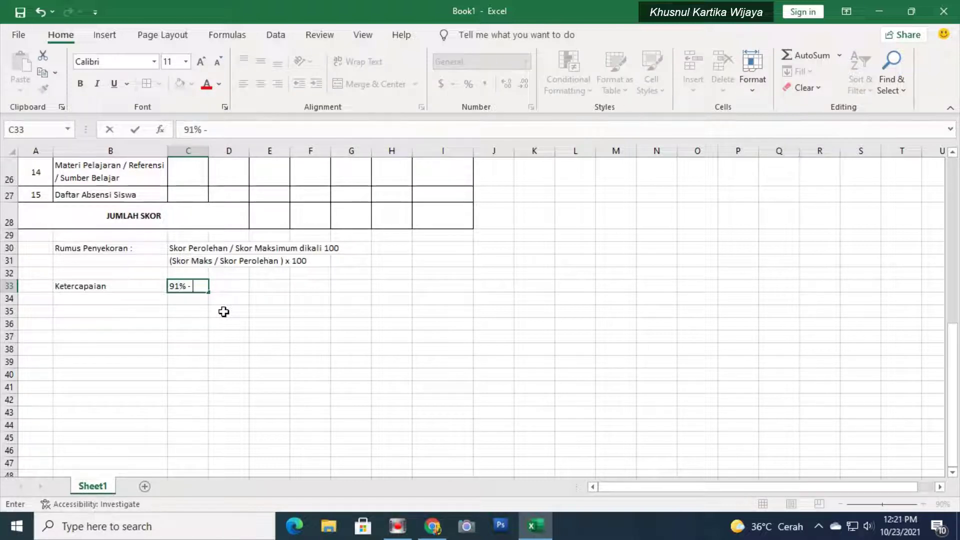
text(100)
key(Return)
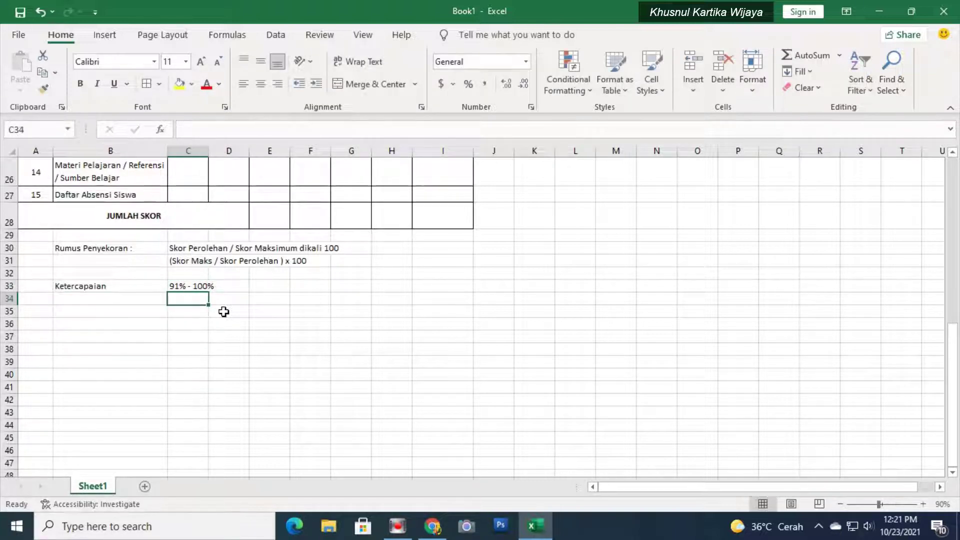
text(70% - )
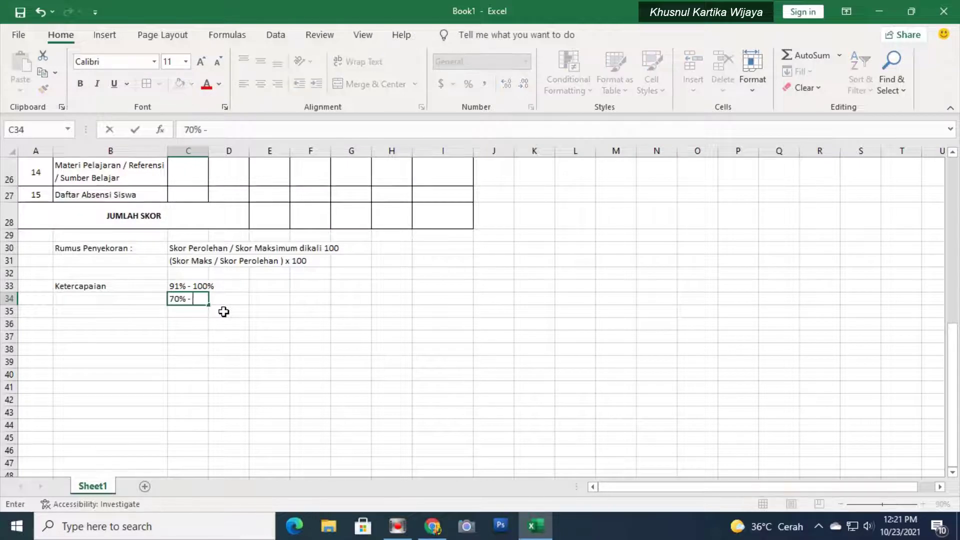
text(85%)
key(Return)
text(55% - 69)
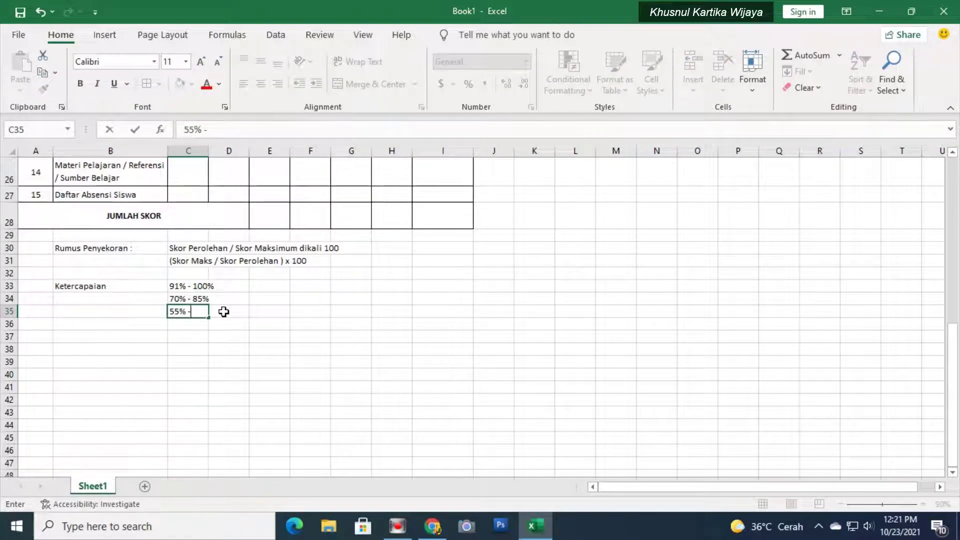
text(%)
key(Return)
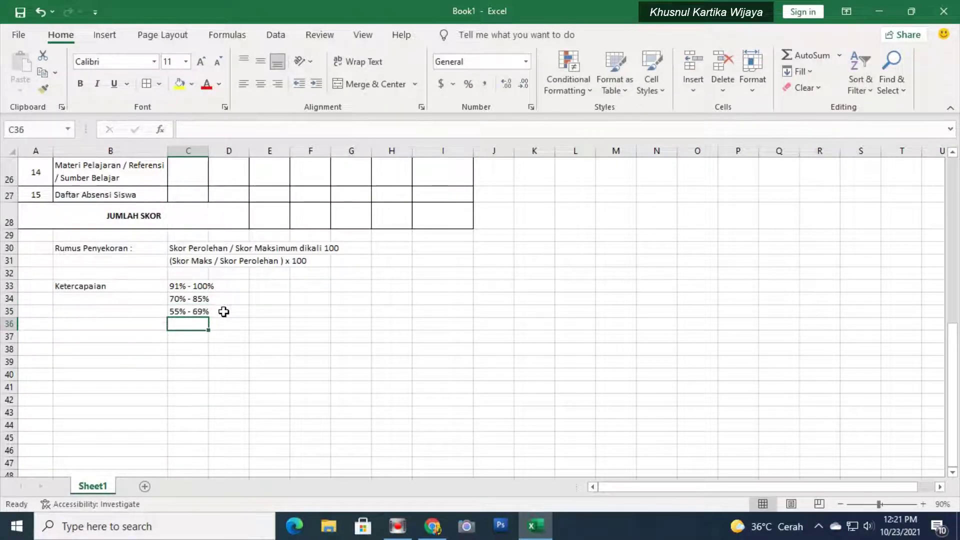
text(< 55)
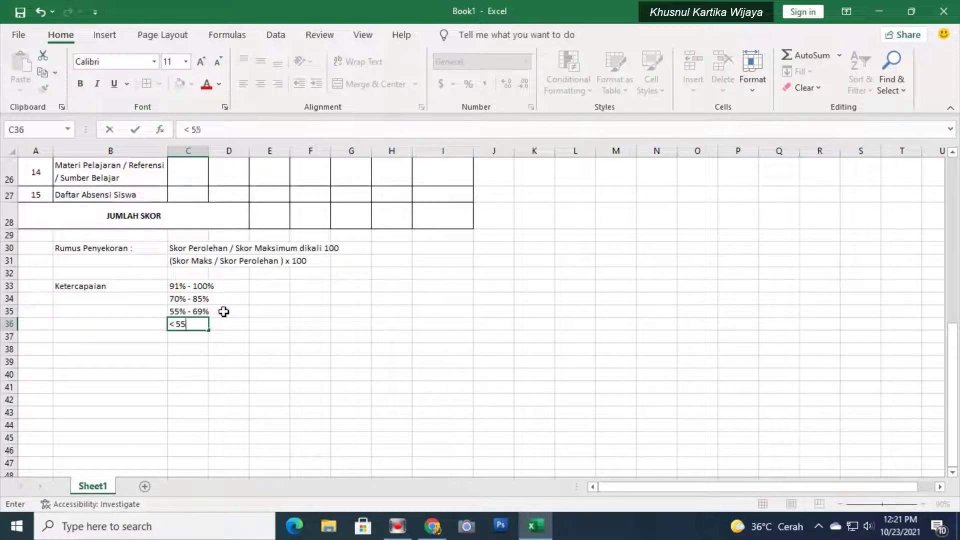
text(%)
key(Up)
key(Up)
key(Up)
Step: Enter ': Sangat Baik' in E33, replacing the #NAME? error caused by a leading equals sign
key(Right)
key(Right)
text(= Sangat Ba)
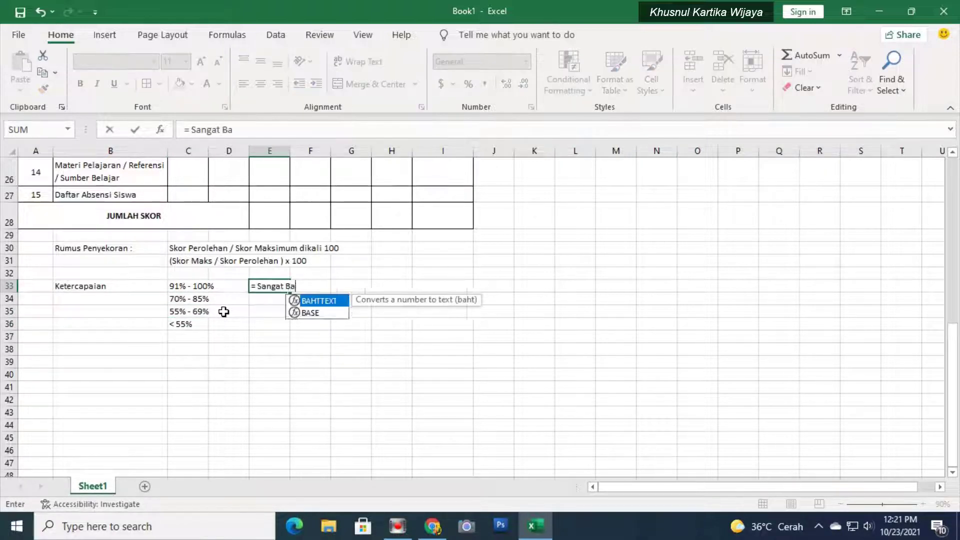
key(Return)
key(Up)
text(= Sangat Ba)
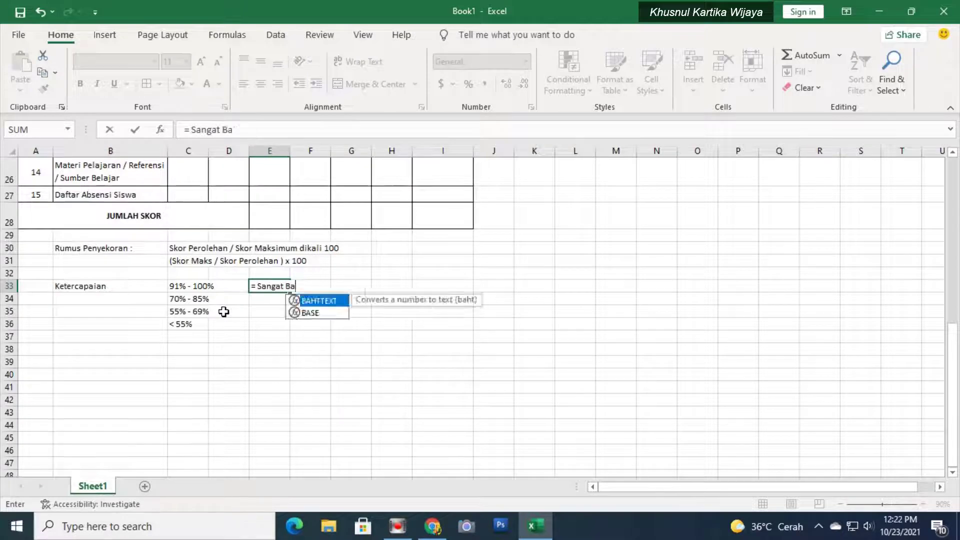
text(ik)
key(Right)
key(Left)
key(Delete)
text(: Sanga)
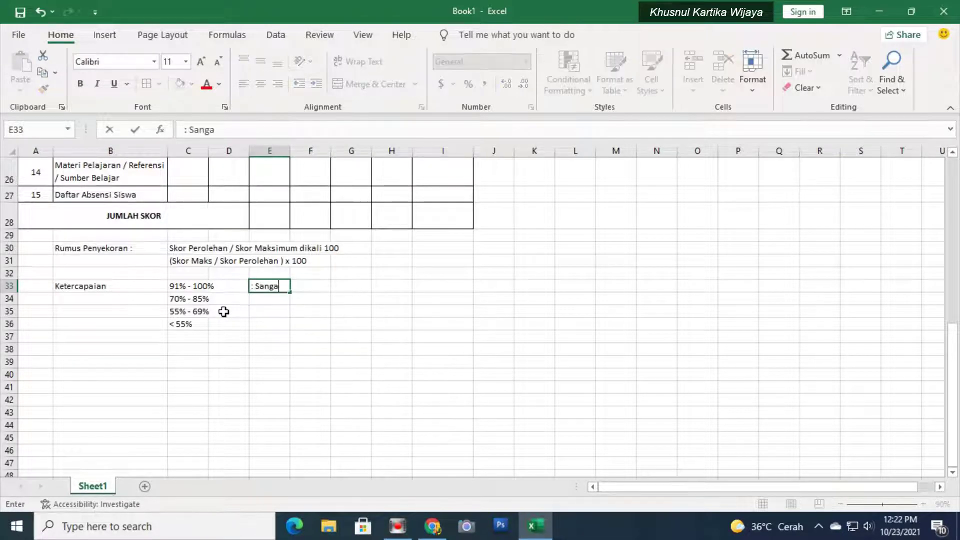
text(t Baik)
key(Return)
Step: Label E34:E36 as ': Baik', ': Sedang' and ': Kurang'
text(: Baik)
key(Return)
text(: S)
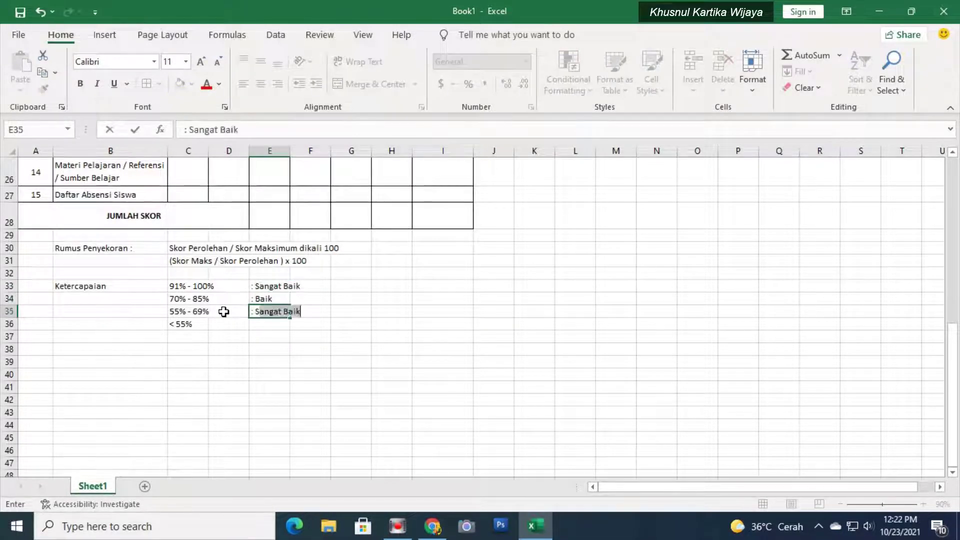
text(edang)
key(Return)
text(: Kurang)
key(Return)
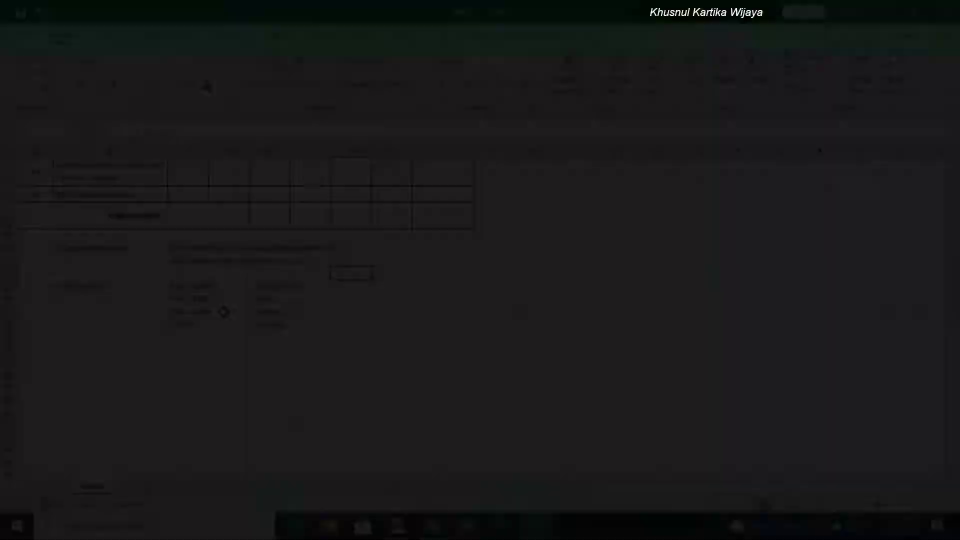
Step: Select the range starting at H30 where the score box will go
key(Right)
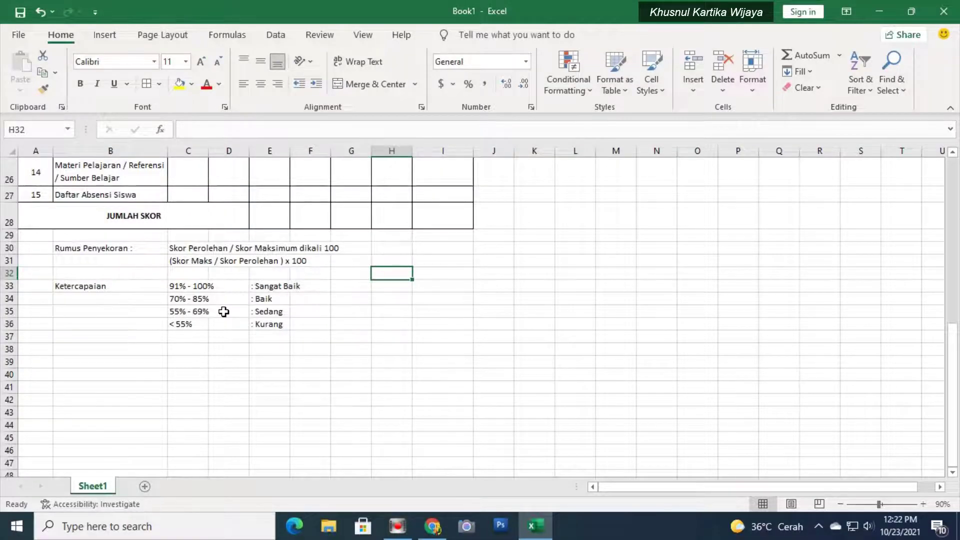
key(Up)
key(Up)
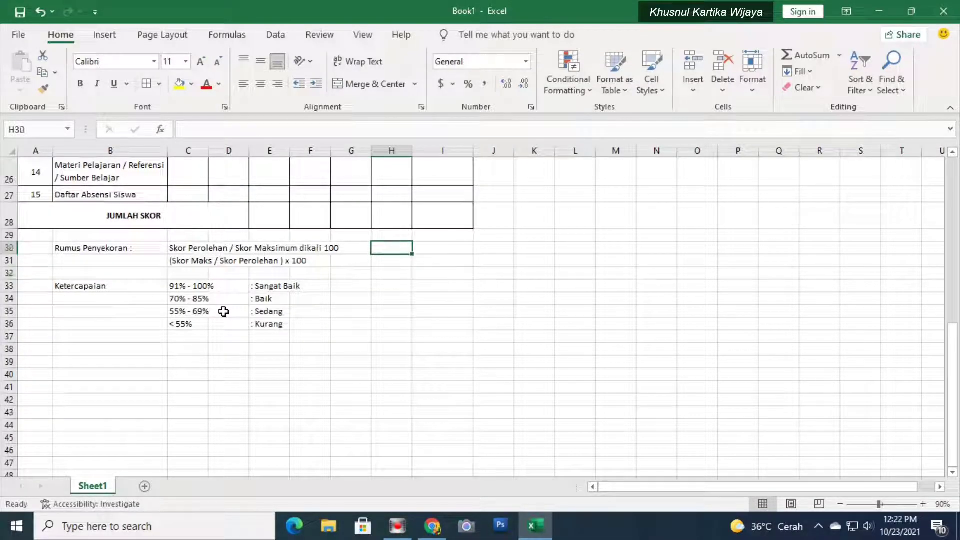
key(shift+Right)
key(shift+Down)
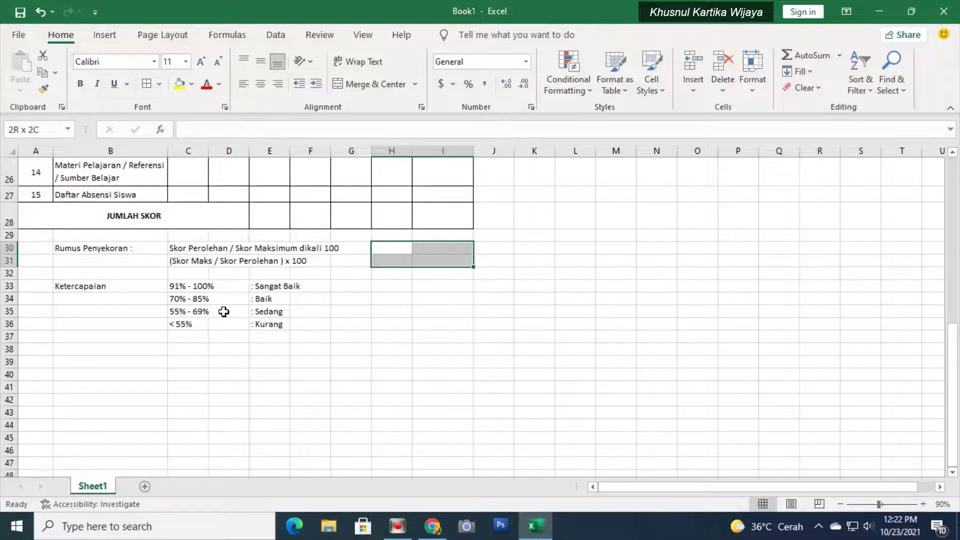
Step: Merge and centre H30:I30 and type the heading 'Nilai Akhir'
key(shift+Down)
key(shift+Down)
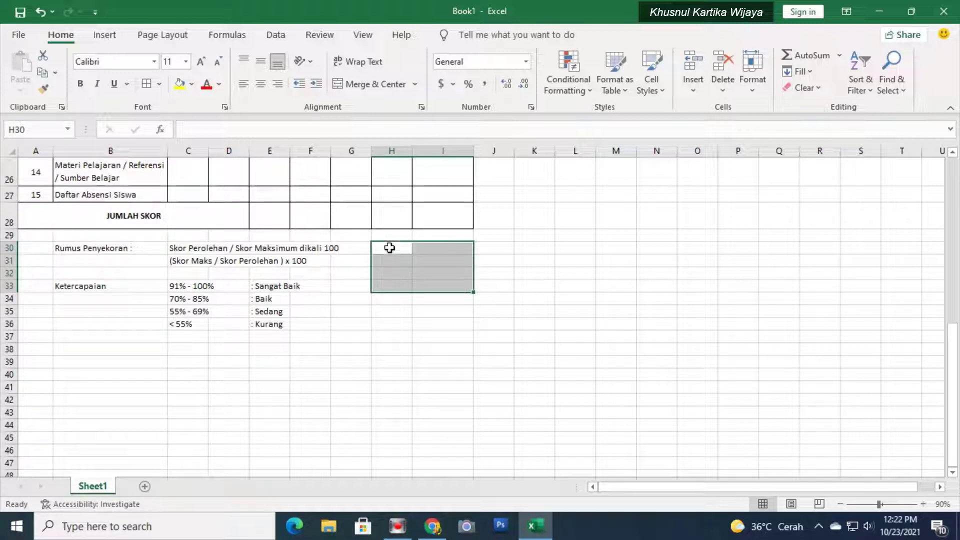
drag(390, 247, 452, 244)
click(345, 84)
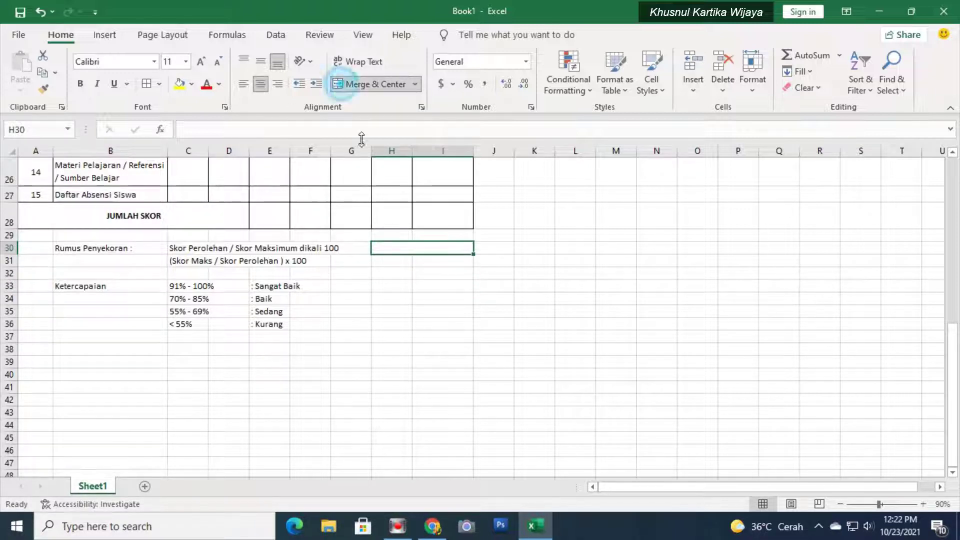
text(Nila)
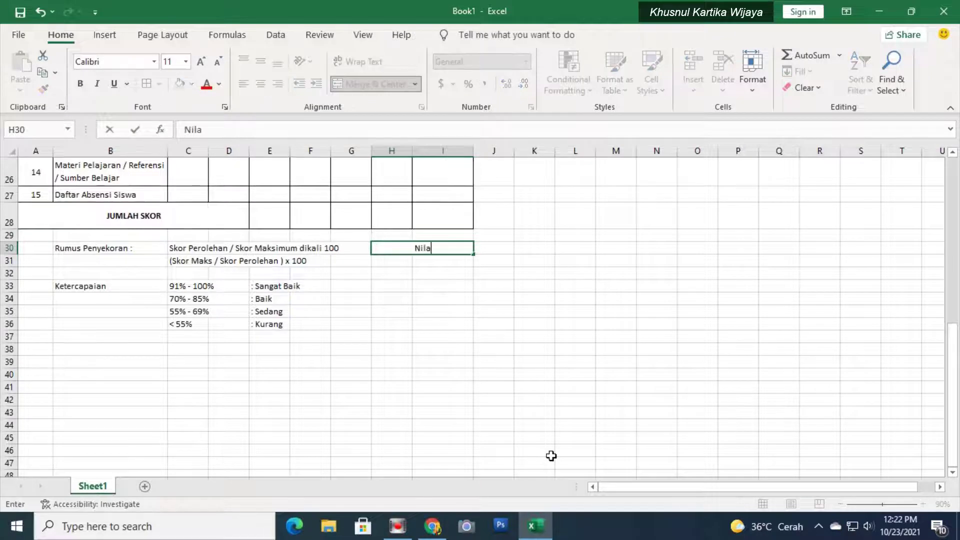
text(i Akhir)
key(Return)
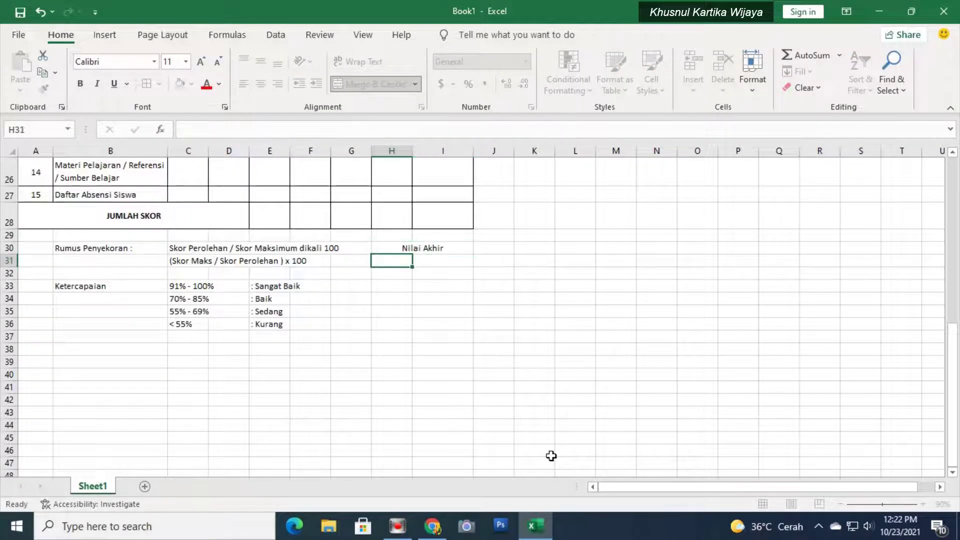
Step: Merge H31:I34 into one score cell and apply all borders to H30:I34
key(shift+Right)
key(shift+Down)
key(shift+Down)
key(shift+Down)
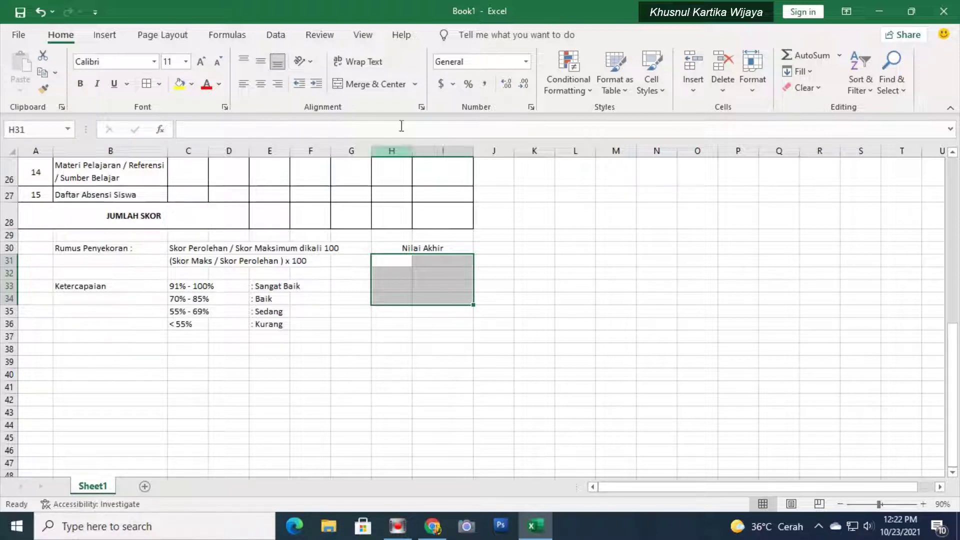
click(379, 84)
click(260, 61)
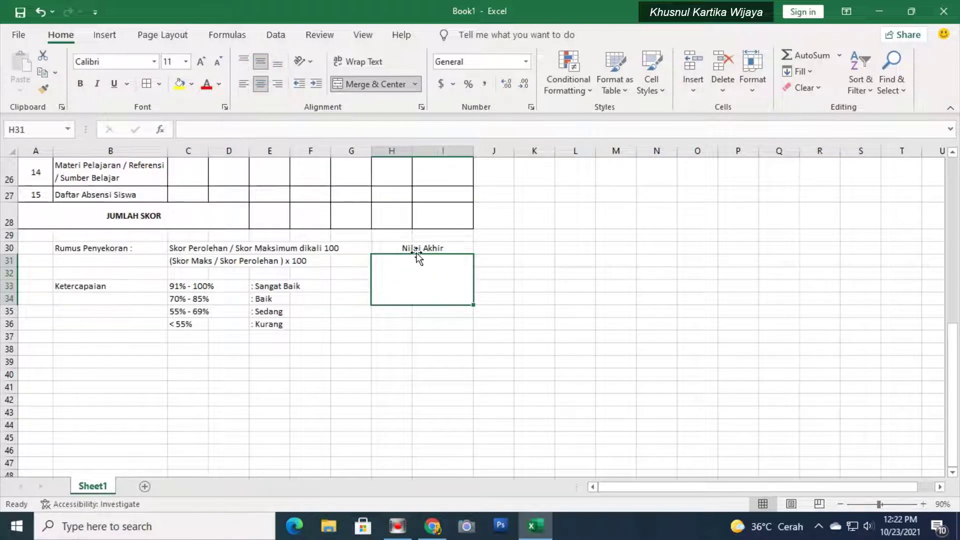
drag(419, 248, 424, 290)
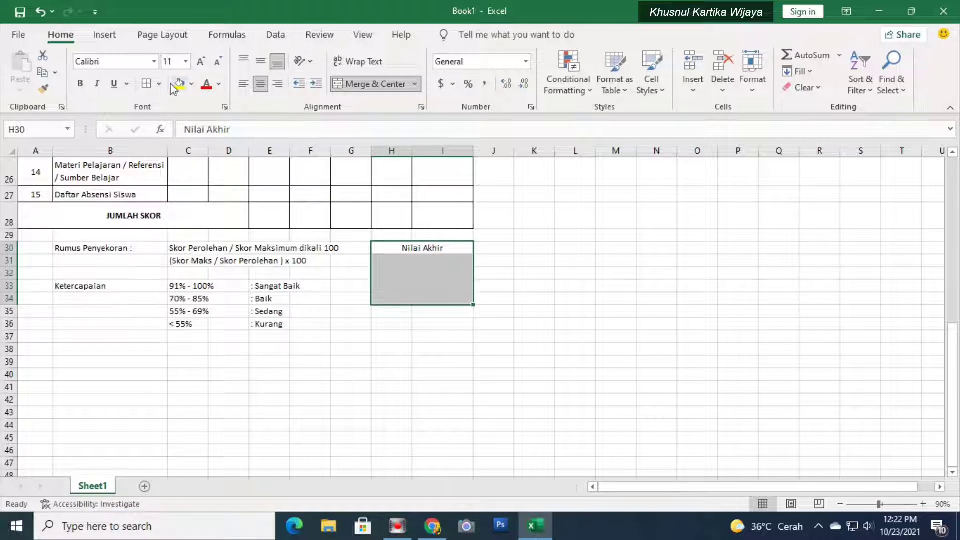
click(146, 83)
click(331, 298)
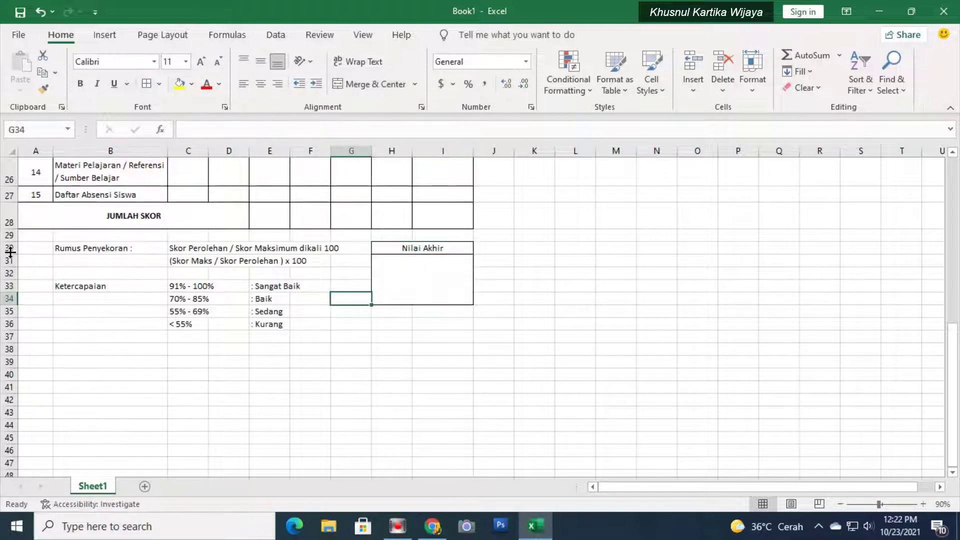
Step: Make the Nilai Akhir heading bold
click(406, 248)
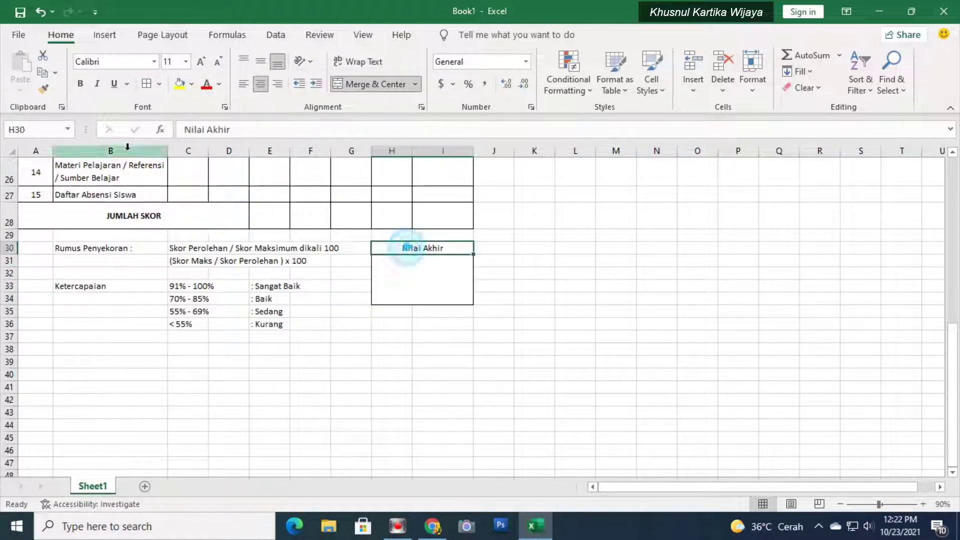
click(80, 84)
click(422, 336)
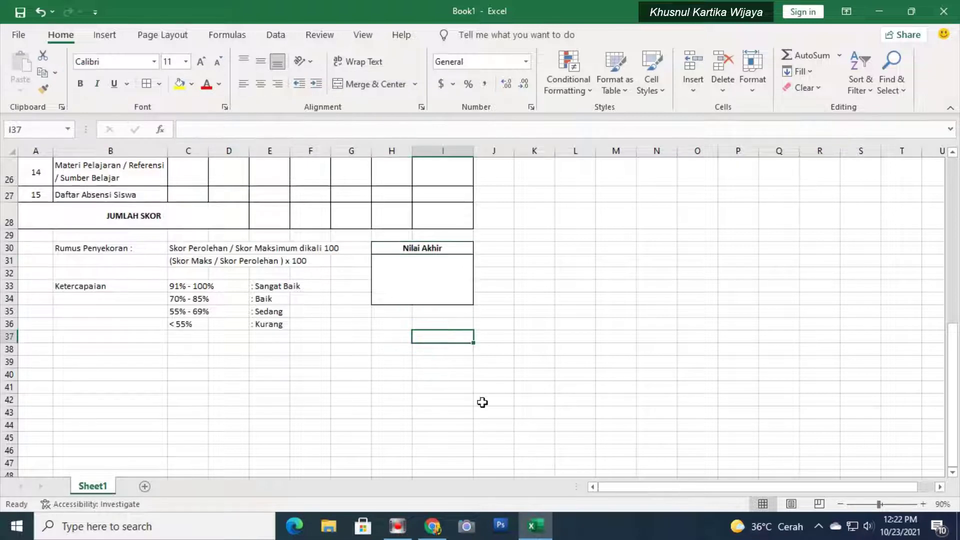
click(430, 285)
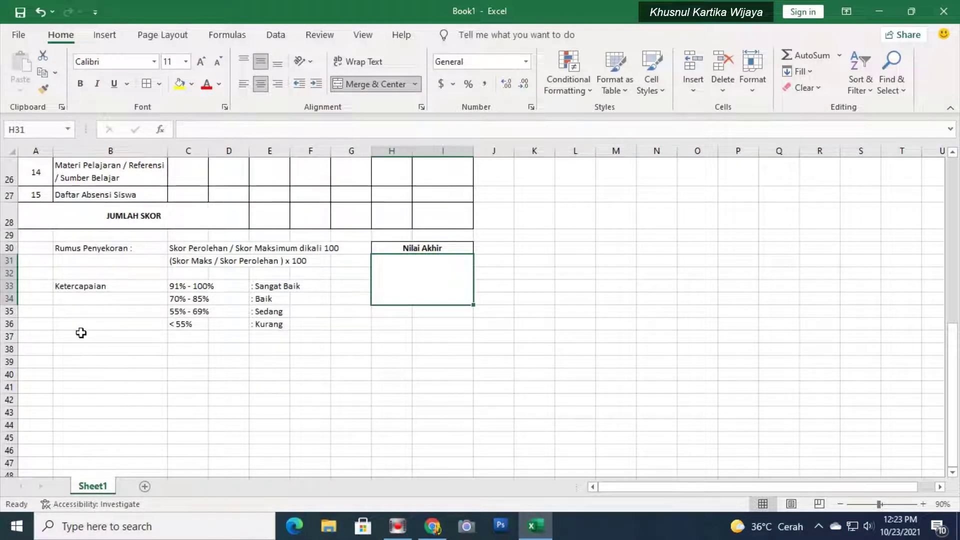
Step: Enter the label 'Tindak Lanjut' in cell B38
drag(70, 335, 445, 379)
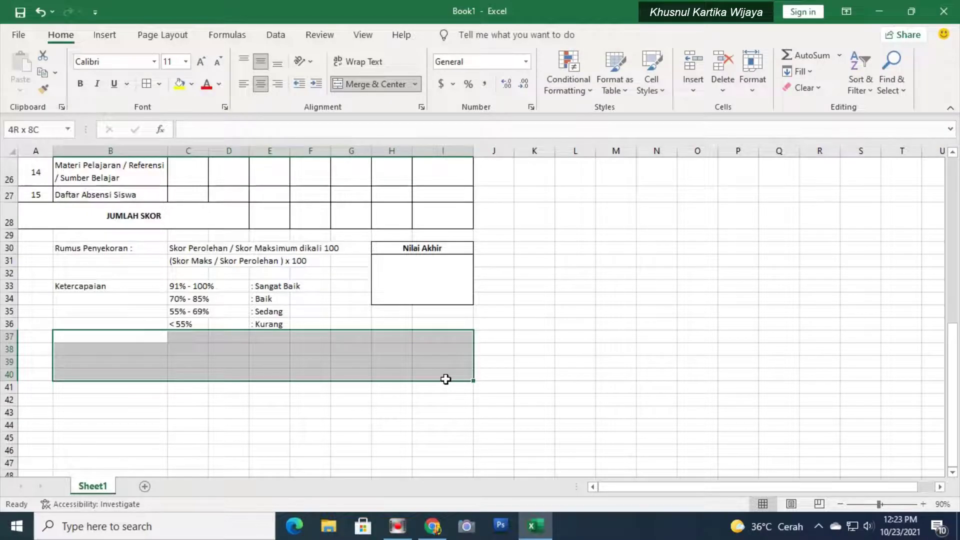
scroll(433, 412, down, 2)
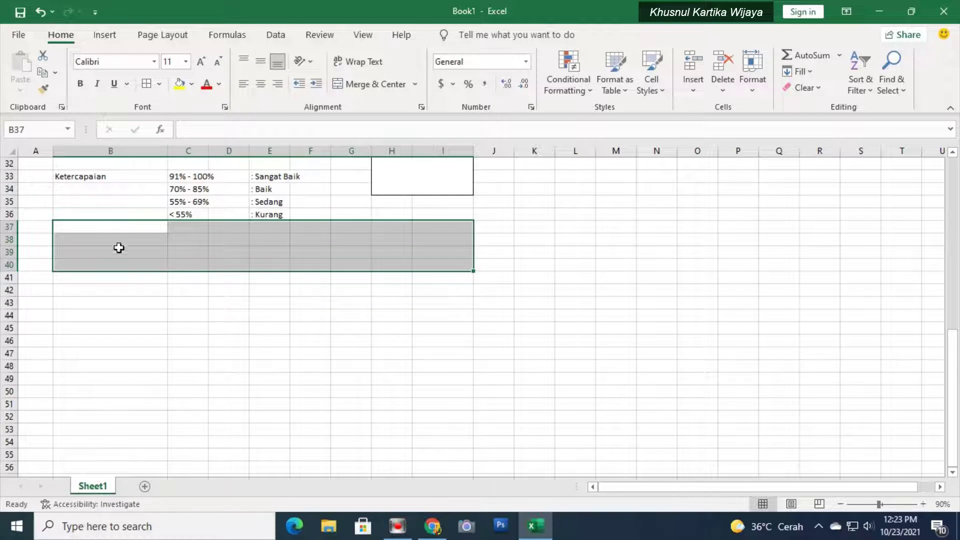
click(108, 241)
text(Tindak)
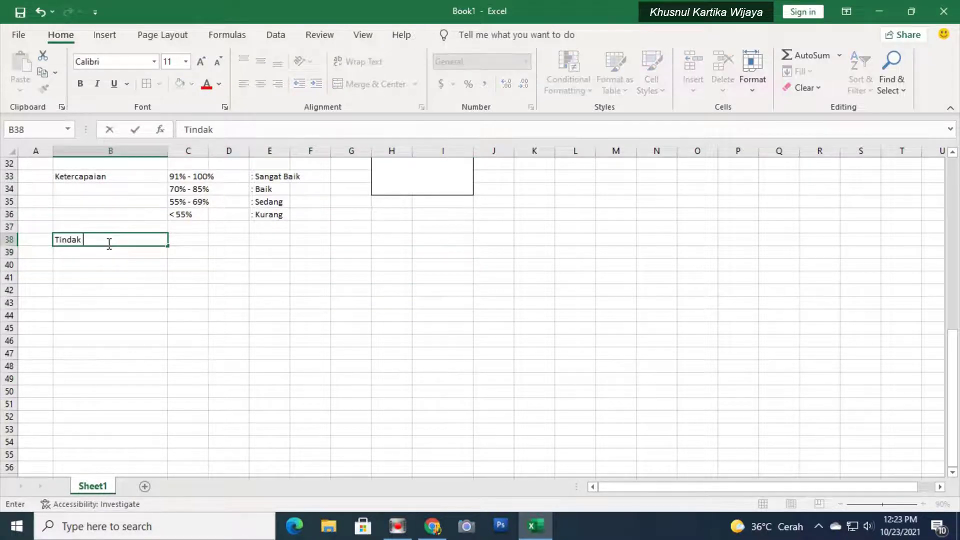
text( Lanjut)
key(Return)
Step: Put an outside border around the B38:I43 Tindak Lanjut area
click(107, 244)
key(shift+Right)
key(shift+Right)
key(shift+Right)
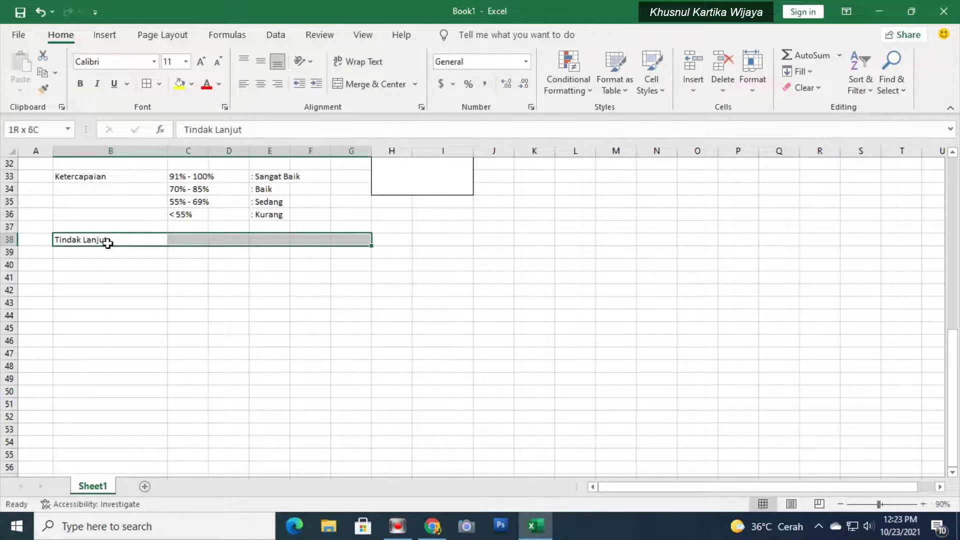
key(shift+Right)
key(shift+Right)
key(shift+Down)
key(shift+Down)
key(shift+Down)
key(shift+Down)
key(shift+Down)
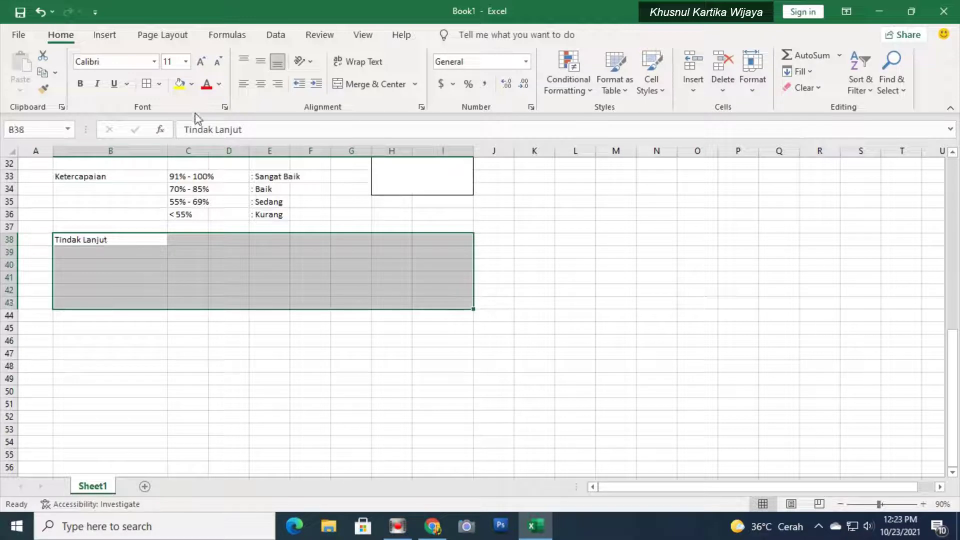
click(159, 84)
click(188, 244)
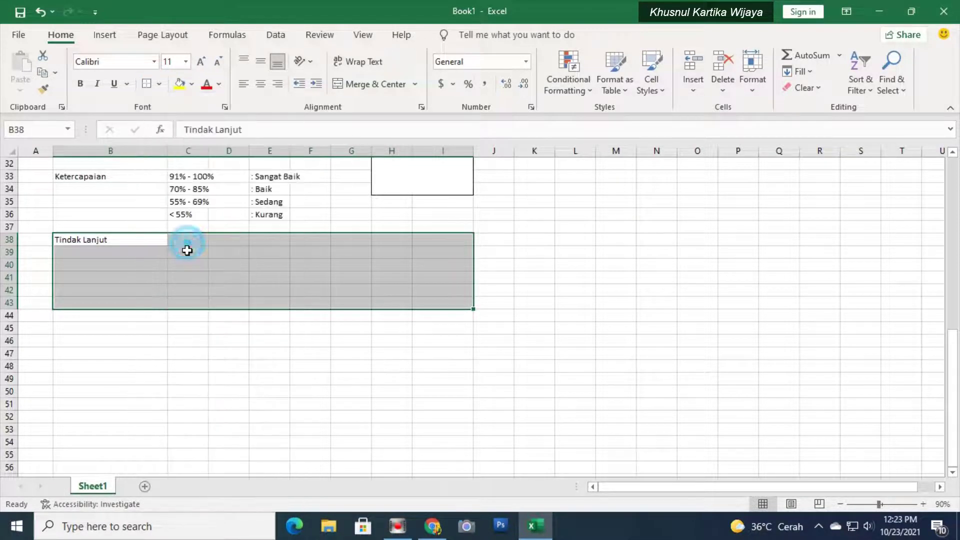
click(188, 328)
click(125, 328)
click(150, 341)
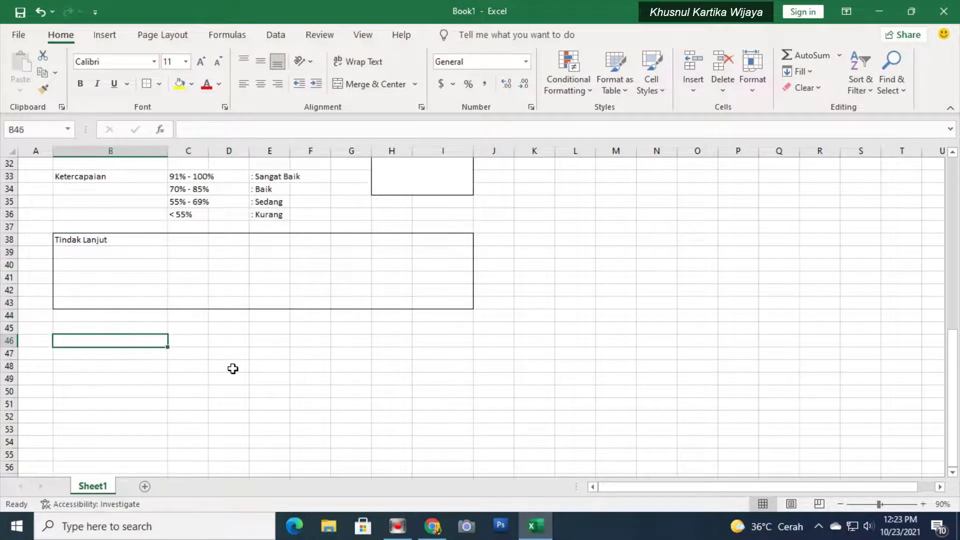
Step: Enter the subject-teacher label 'Guru Mata Pelajara' in B45
key(Up)
text(Guru)
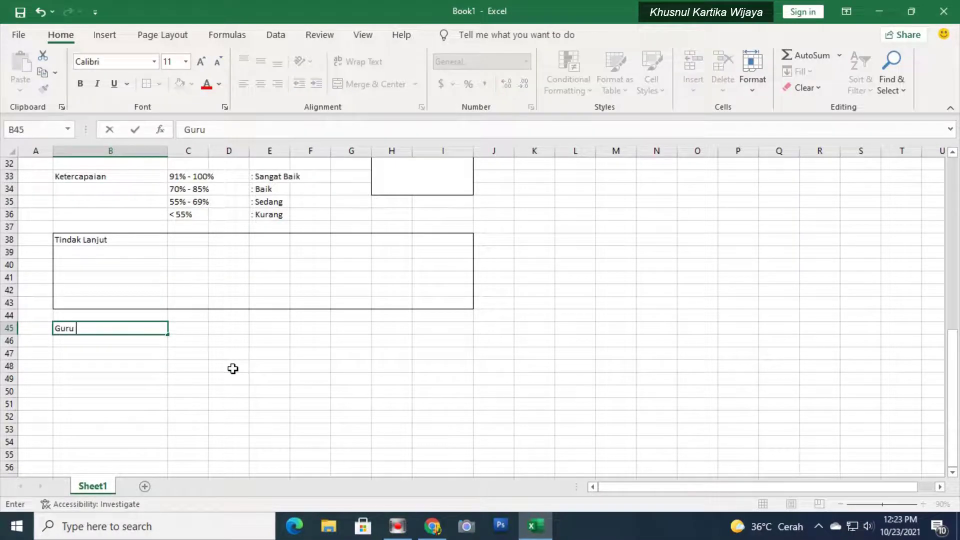
text( Mata Pelajara)
key(Return)
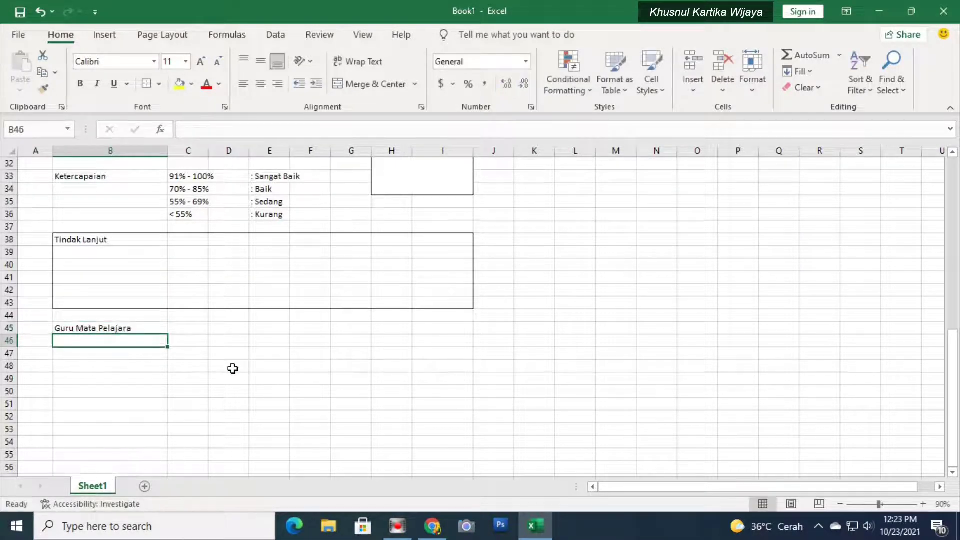
Step: Enter the teacher's full name in B49 and the teacher's NIP in B50
key(Down)
key(Down)
key(Down)
key(Down)
key(Up)
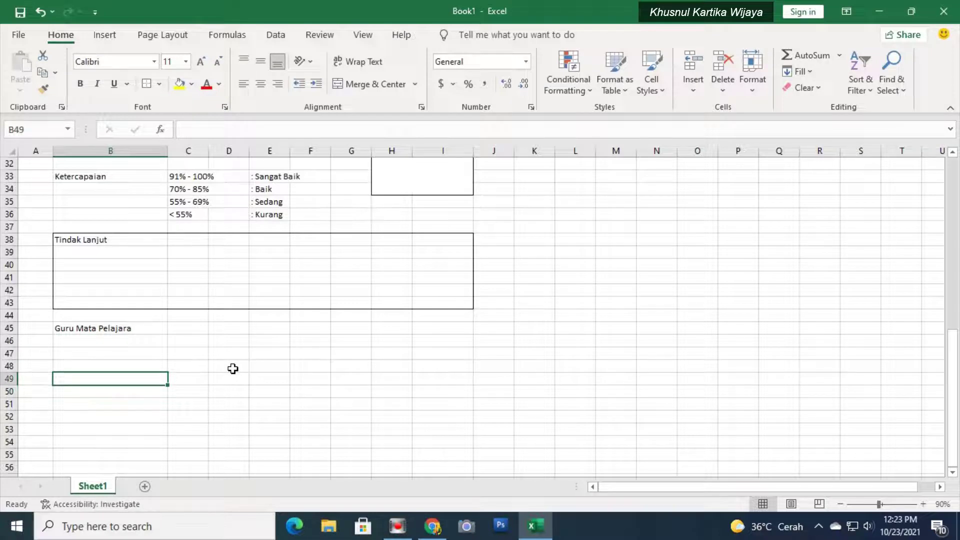
key(Return)
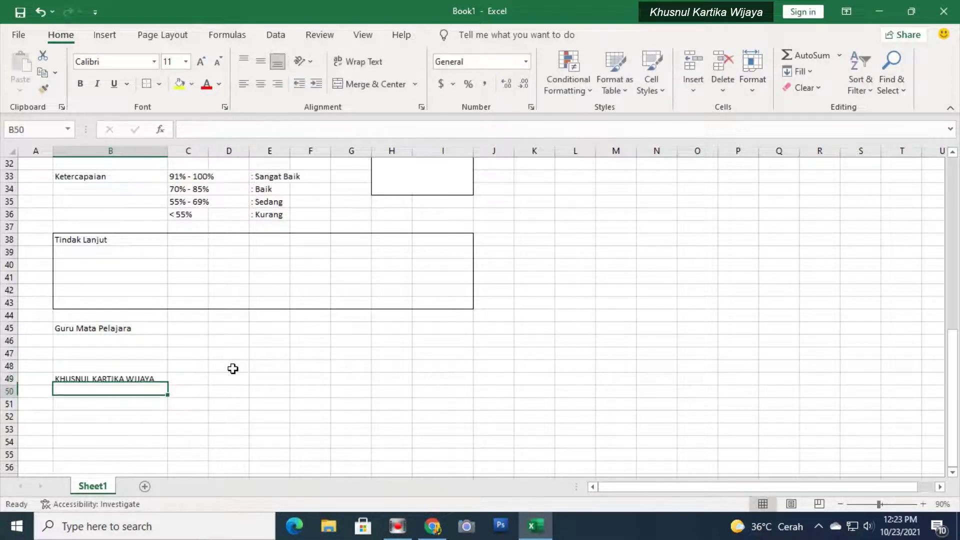
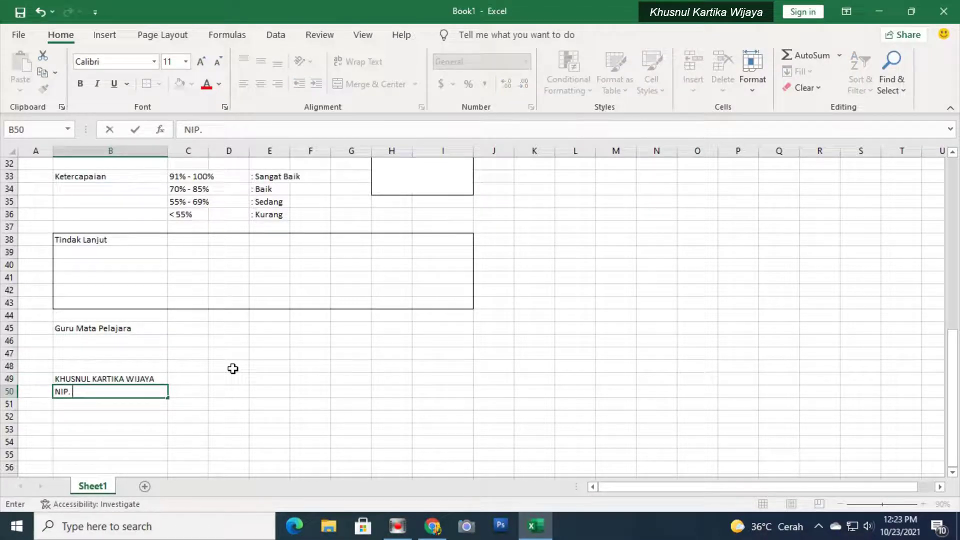
key(Right)
Step: Enter 'Malang, 19 Oktober 2021' in G45 and 'Pengawas' beneath it in G46
key(Right)
key(Right)
key(Up)
key(Up)
key(Up)
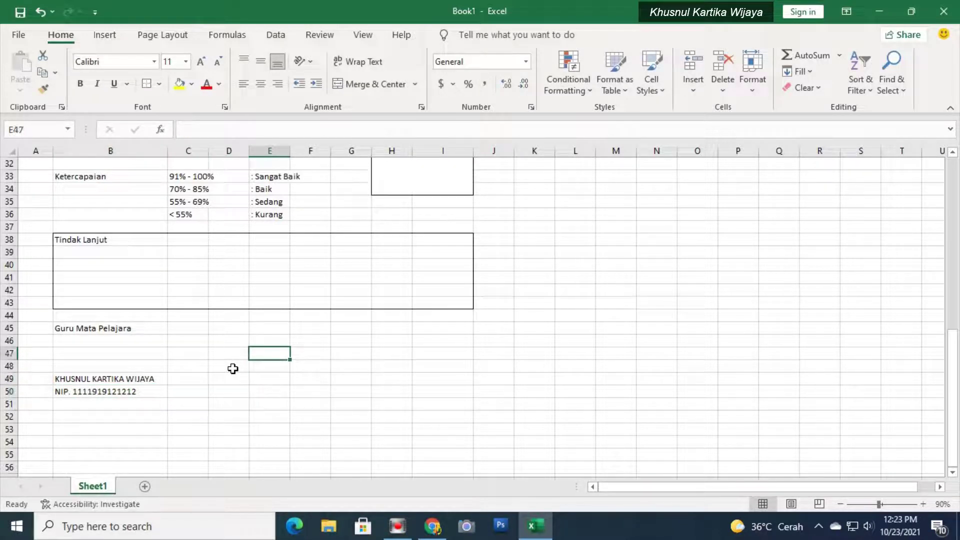
key(Up)
key(Up)
key(Right)
key(Right)
text(Malang)
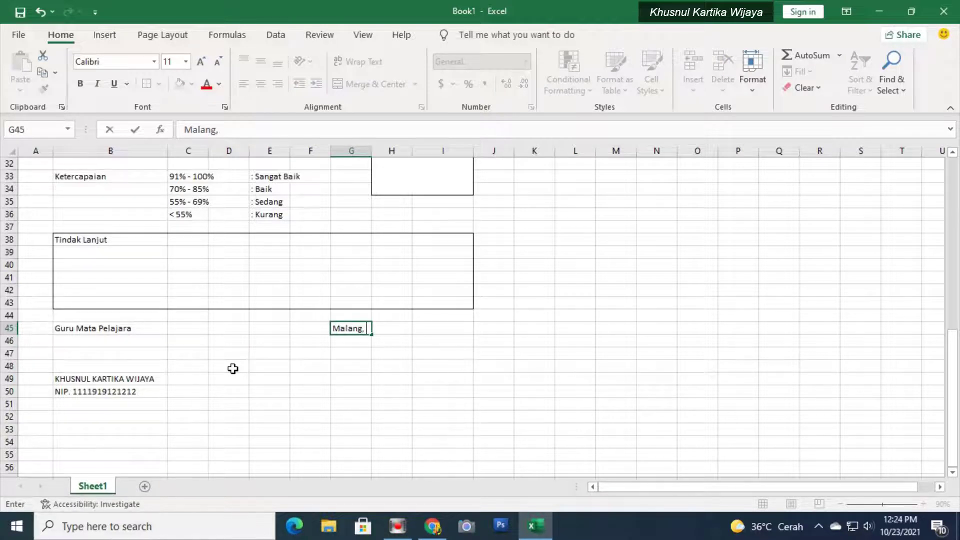
text(19 O)
text(ktobe)
key(BackSpace)
key(BackSpace)
key(BackSpace)
text(ober)
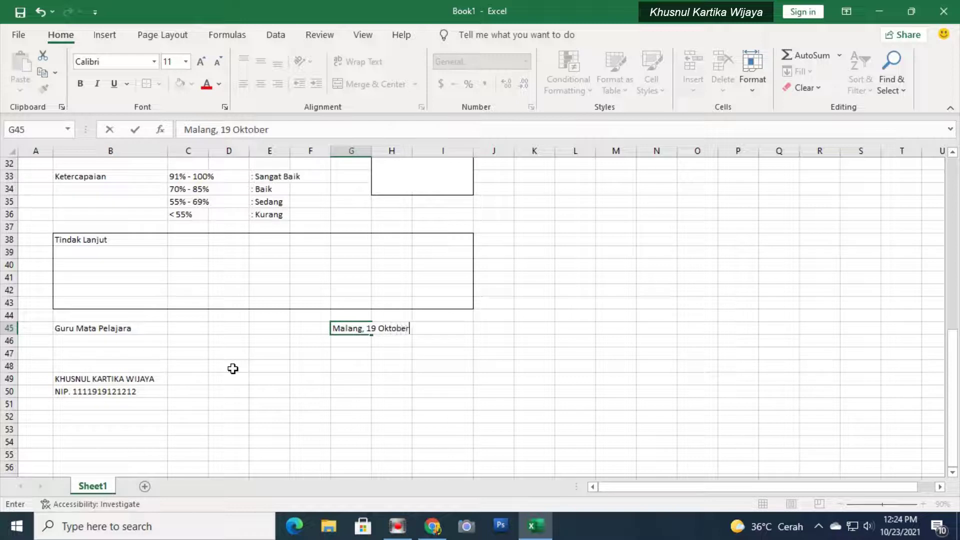
text( 2021)
key(Return)
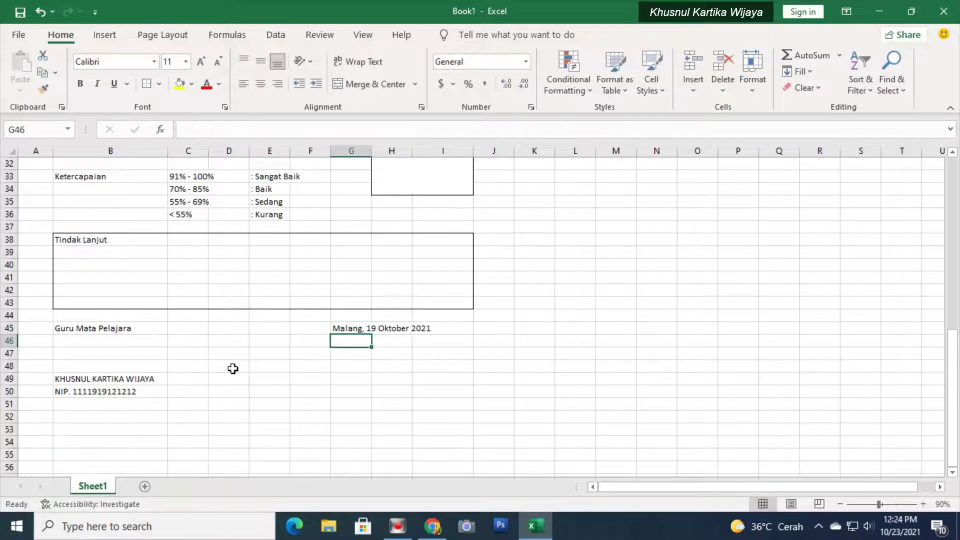
text(Pengawas)
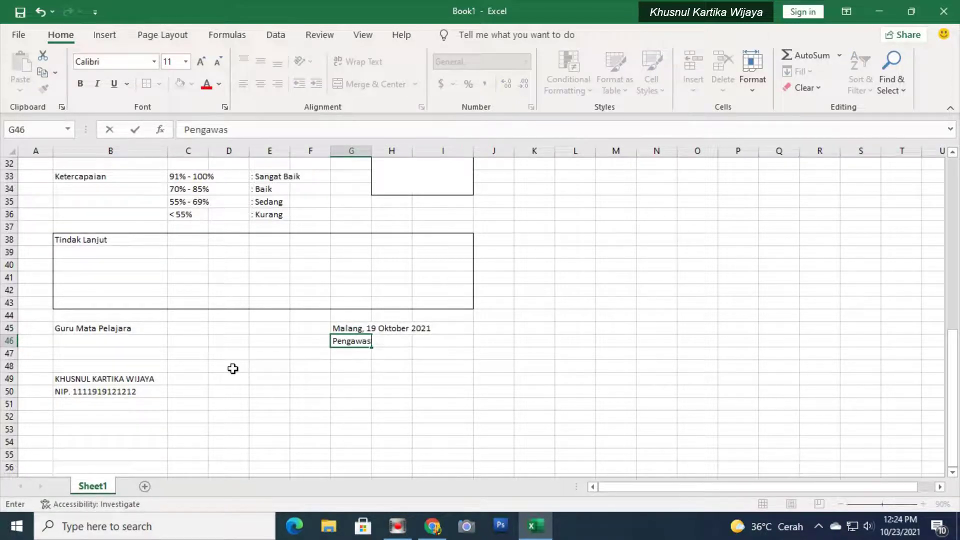
key(Return)
key(Return)
key(Return)
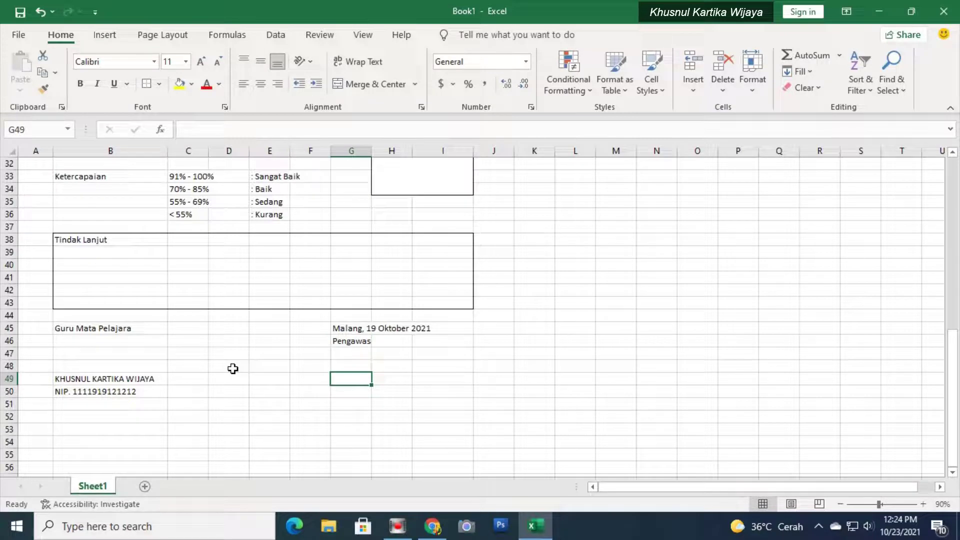
key(Left)
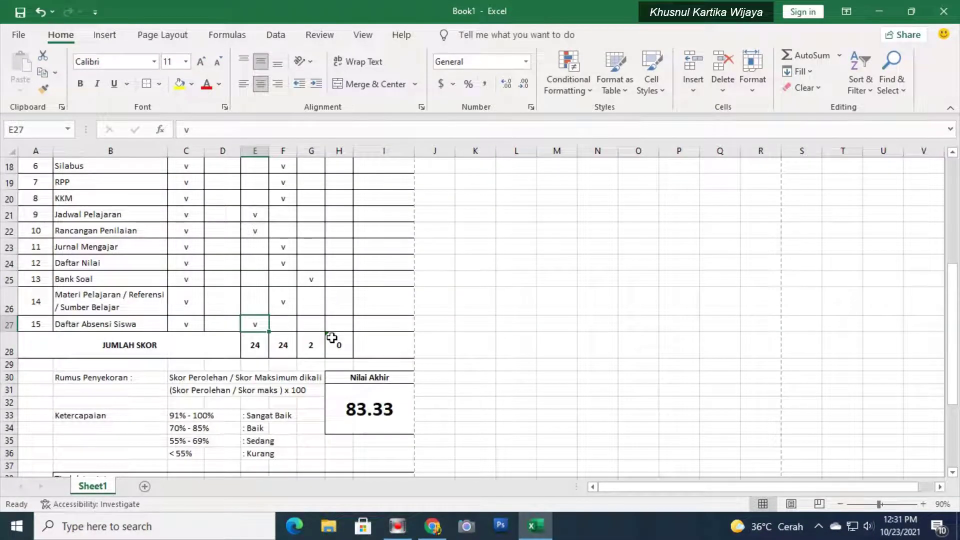
Step: Move item 15's v mark from score 4 (E27) to score 2 (G27), giving Nilai Akhir 80.00
key(Delete)
key(Right)
key(Right)
text(v)
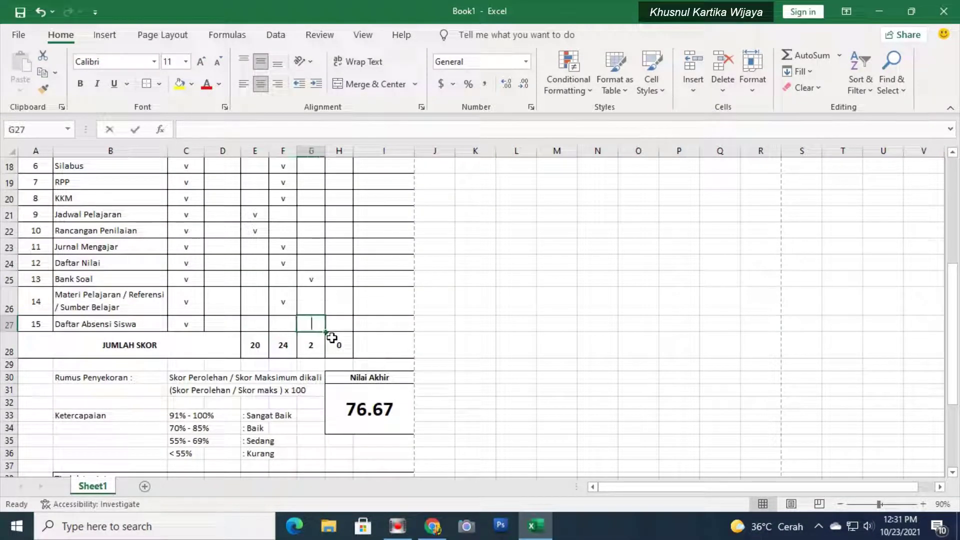
key(Up)
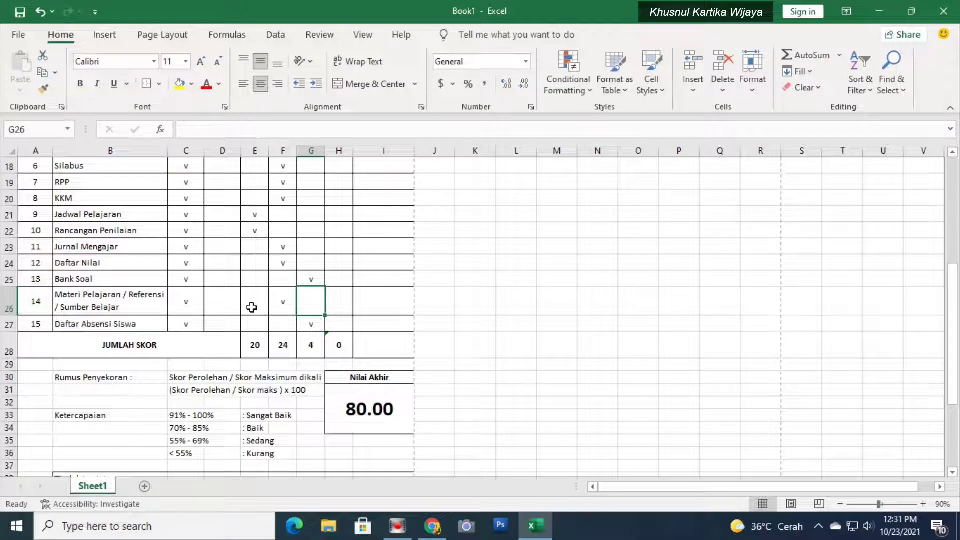
scroll(251, 307, down, 1)
scroll(251, 307, down, 1)
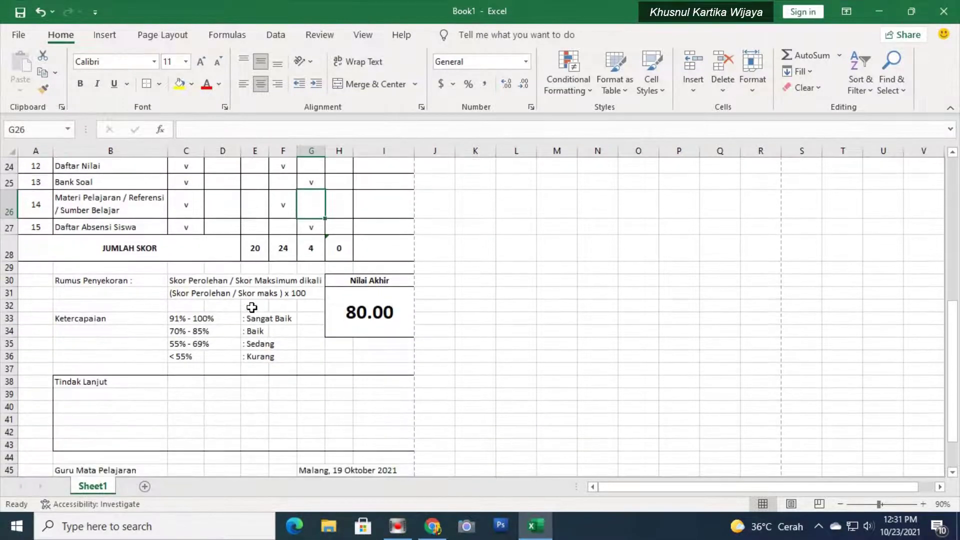
scroll(251, 307, down, 1)
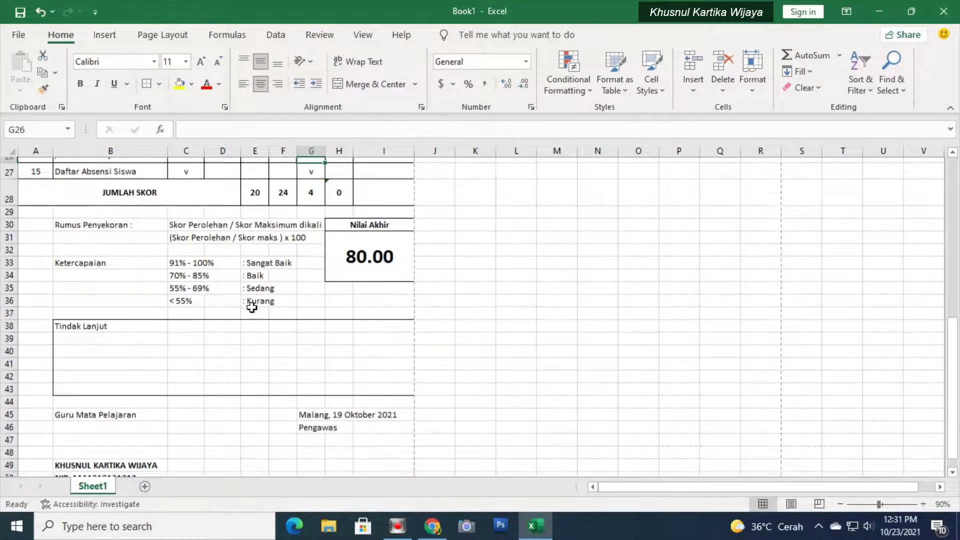
scroll(252, 307, down, 2)
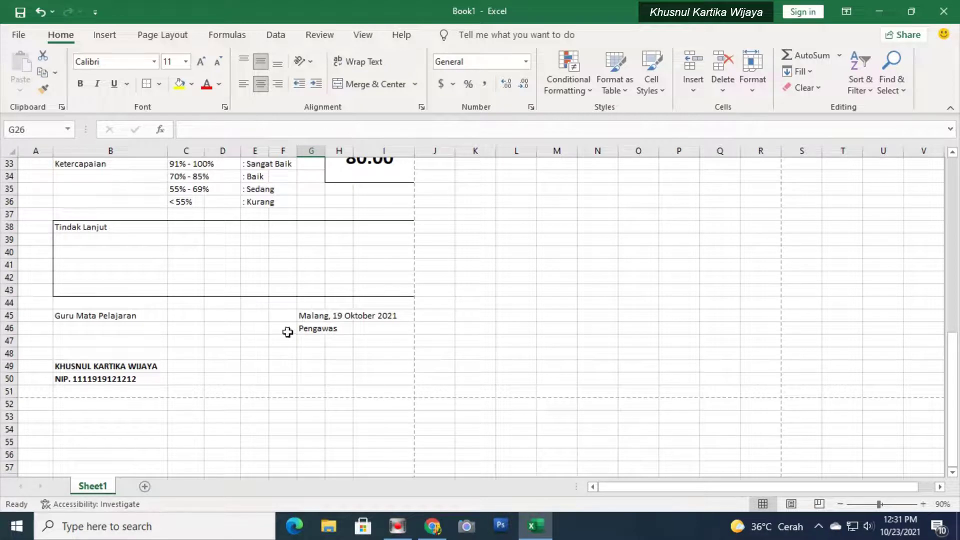
Step: Enter the supervisor's name in G49 and NIP in G50, then bold both cells
click(315, 368)
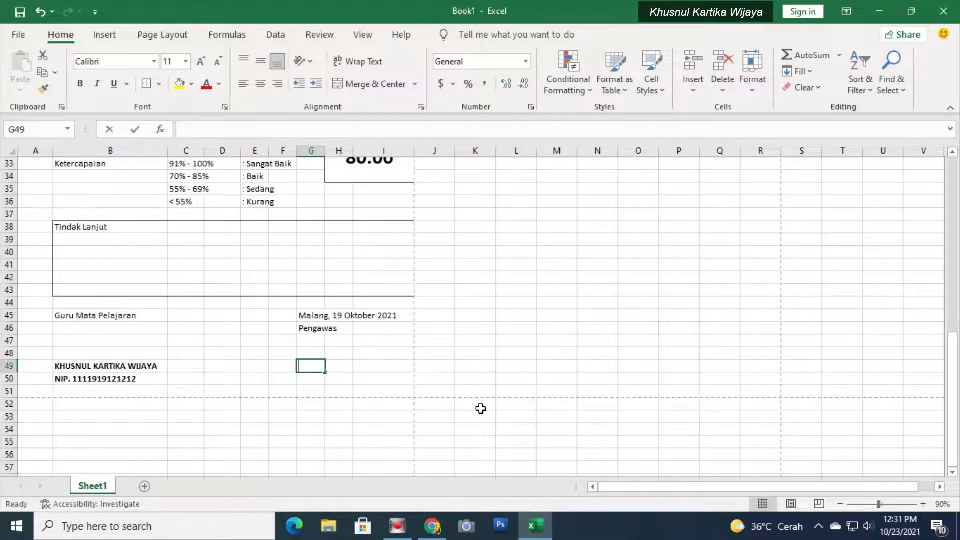
text(Drs.)
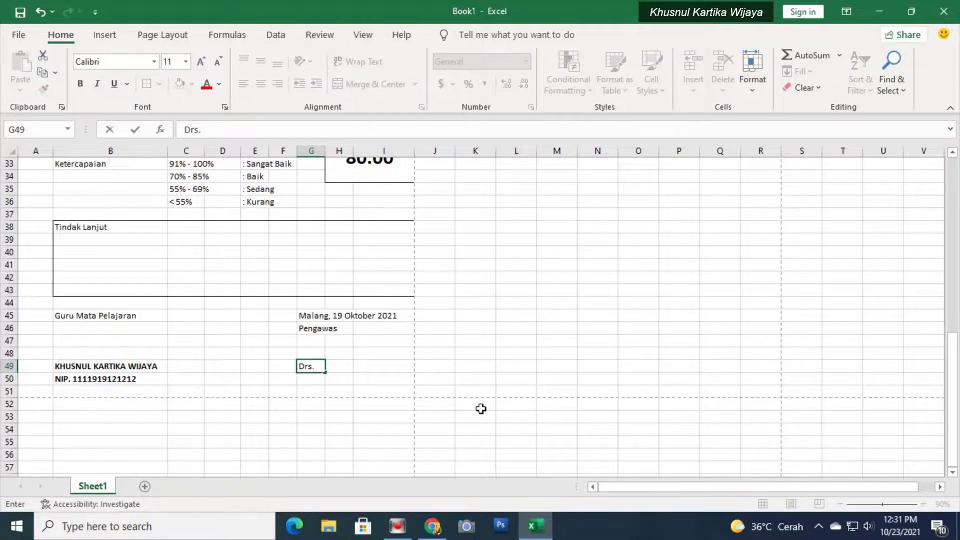
key(Return)
key(Return)
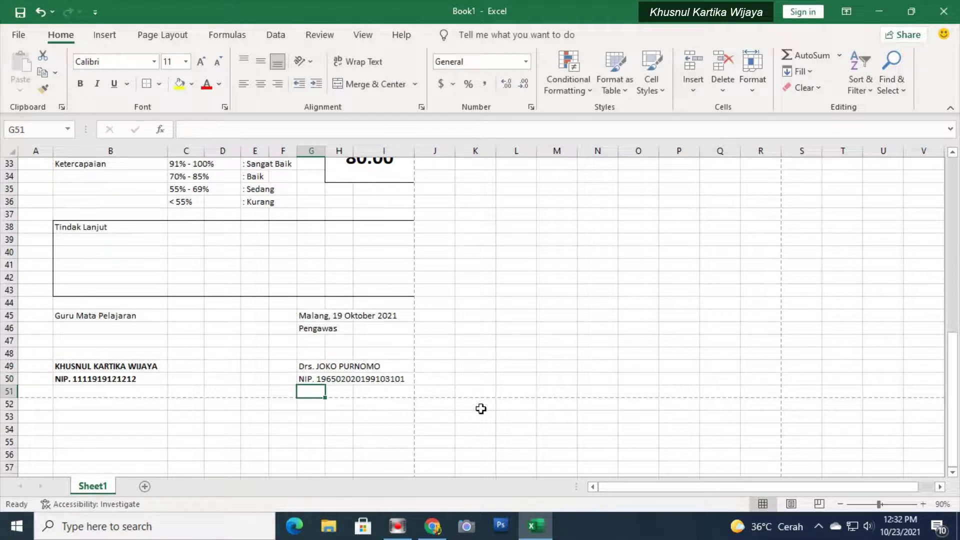
key(Up)
key(Up)
key(shift+Down)
key(ctrl+b)
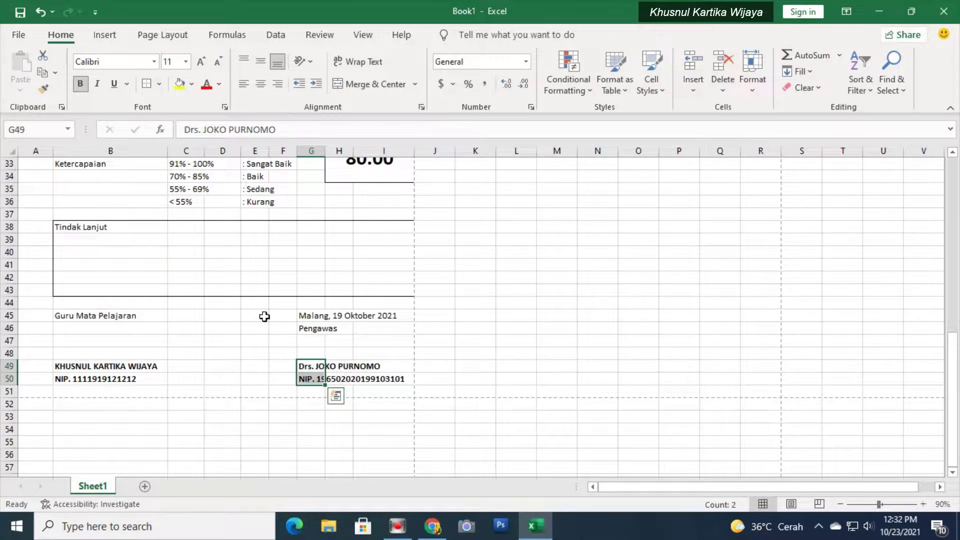
click(264, 316)
click(840, 504)
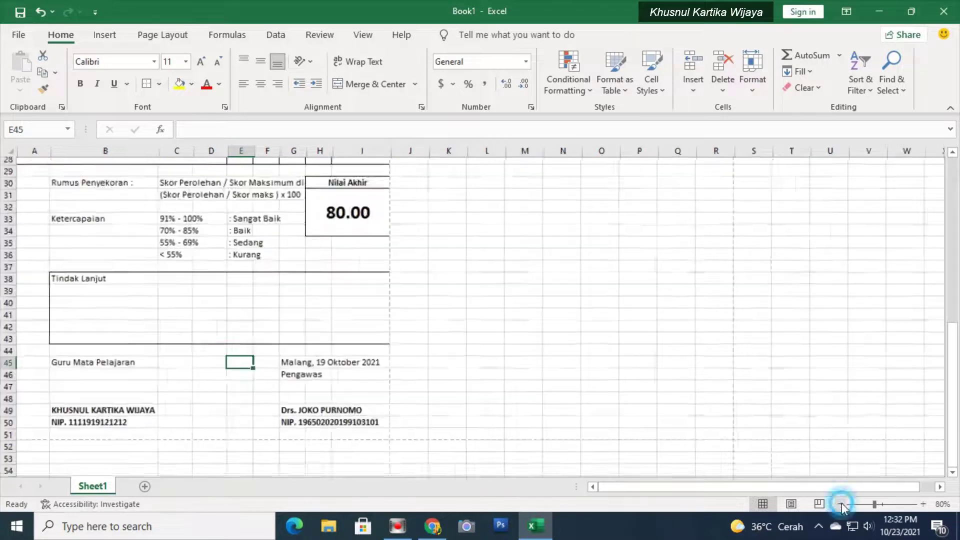
scroll(480, 358, up, 5)
scroll(480, 358, up, 5)
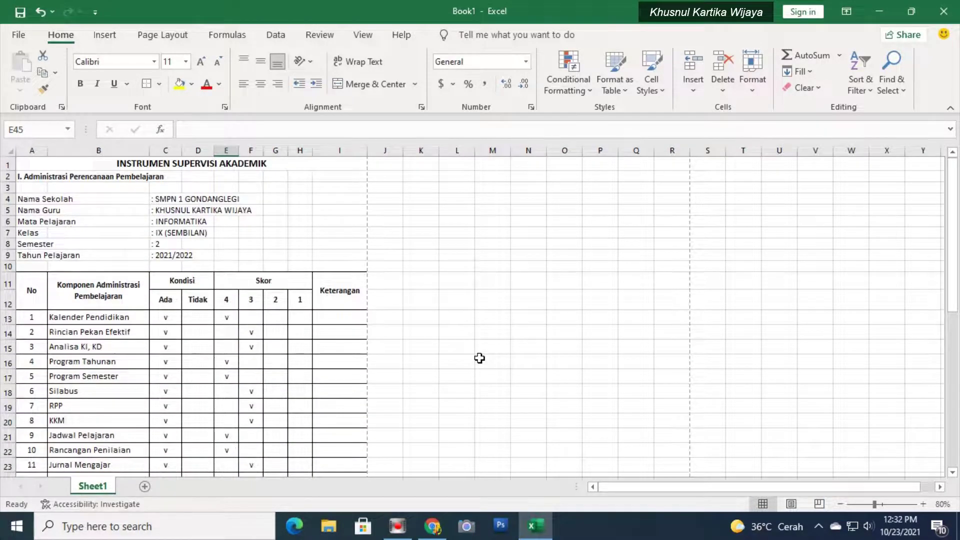
key(ctrl+p)
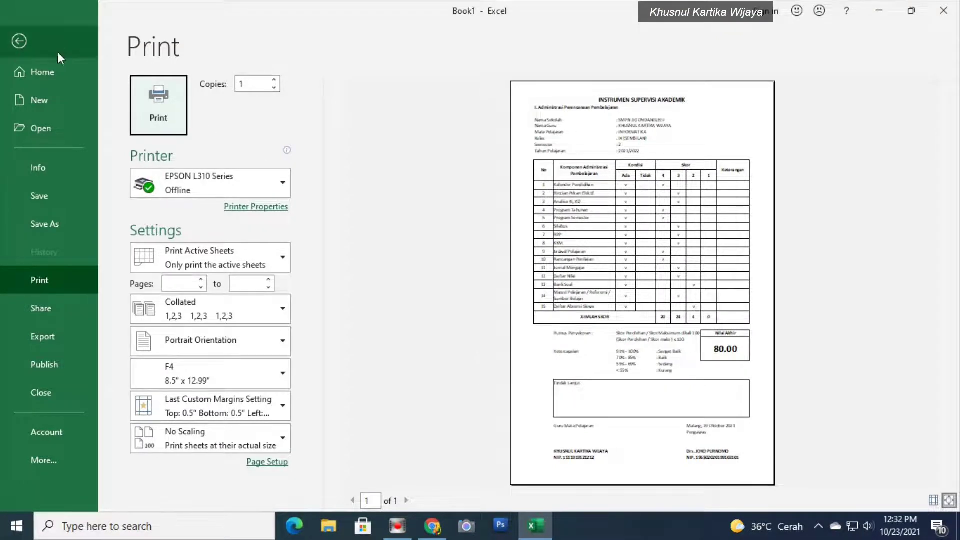
click(20, 40)
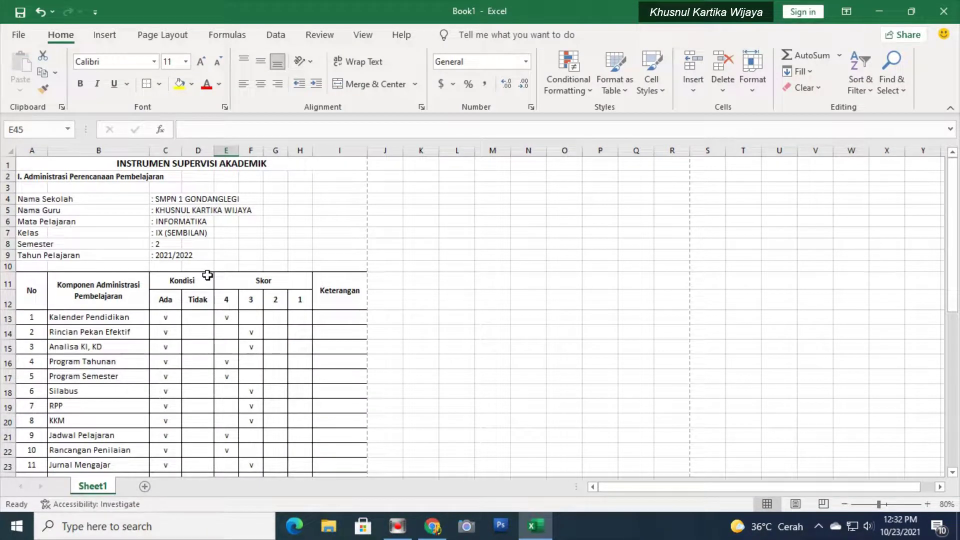
key(ctrl+p)
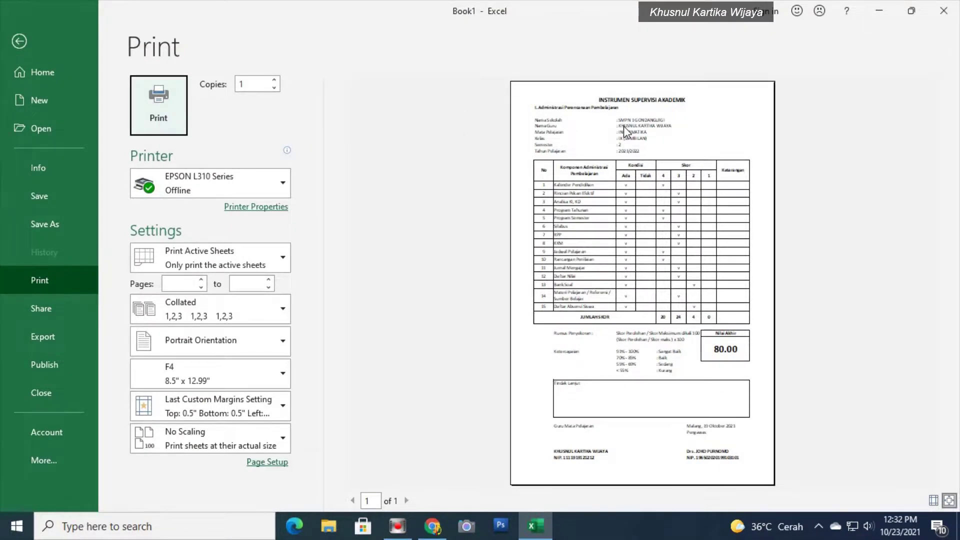
click(19, 42)
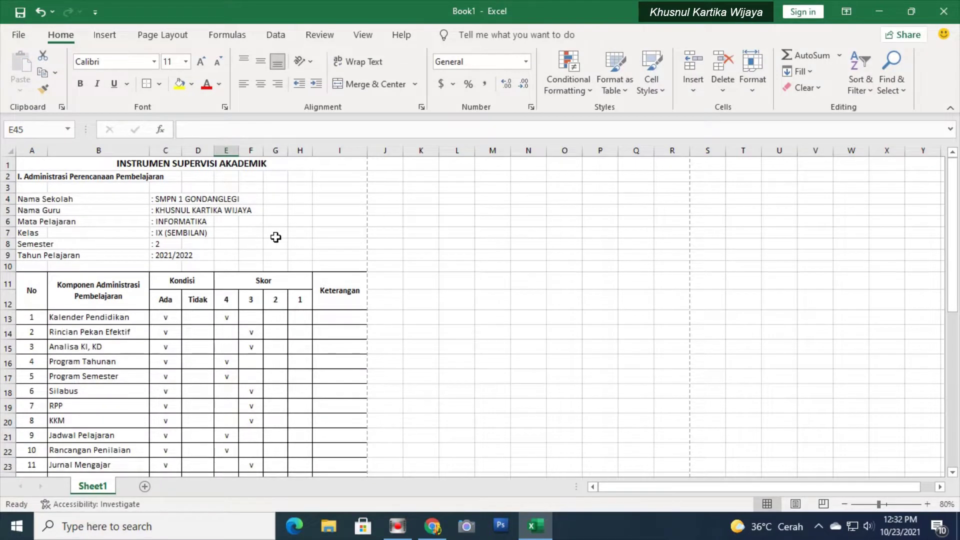